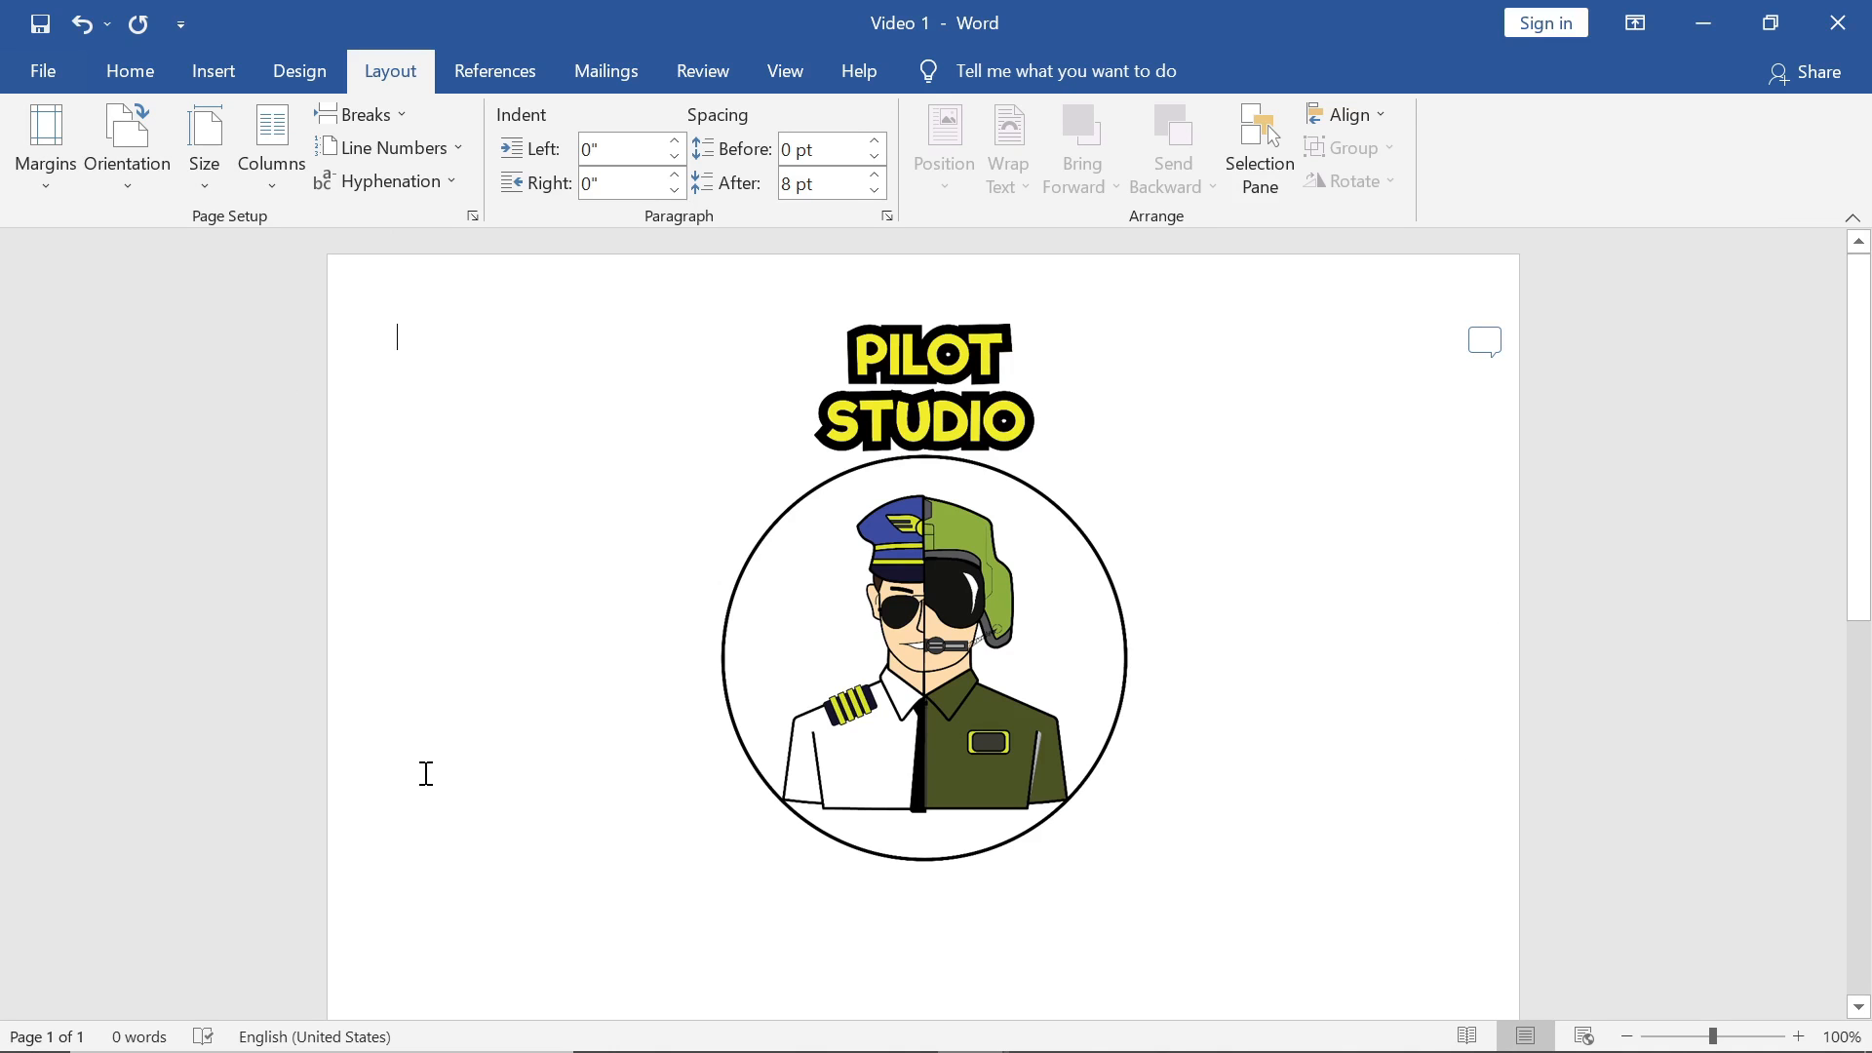
Step: Turn on page gridlines from the View options, leaving the margins unchanged
click(44, 146)
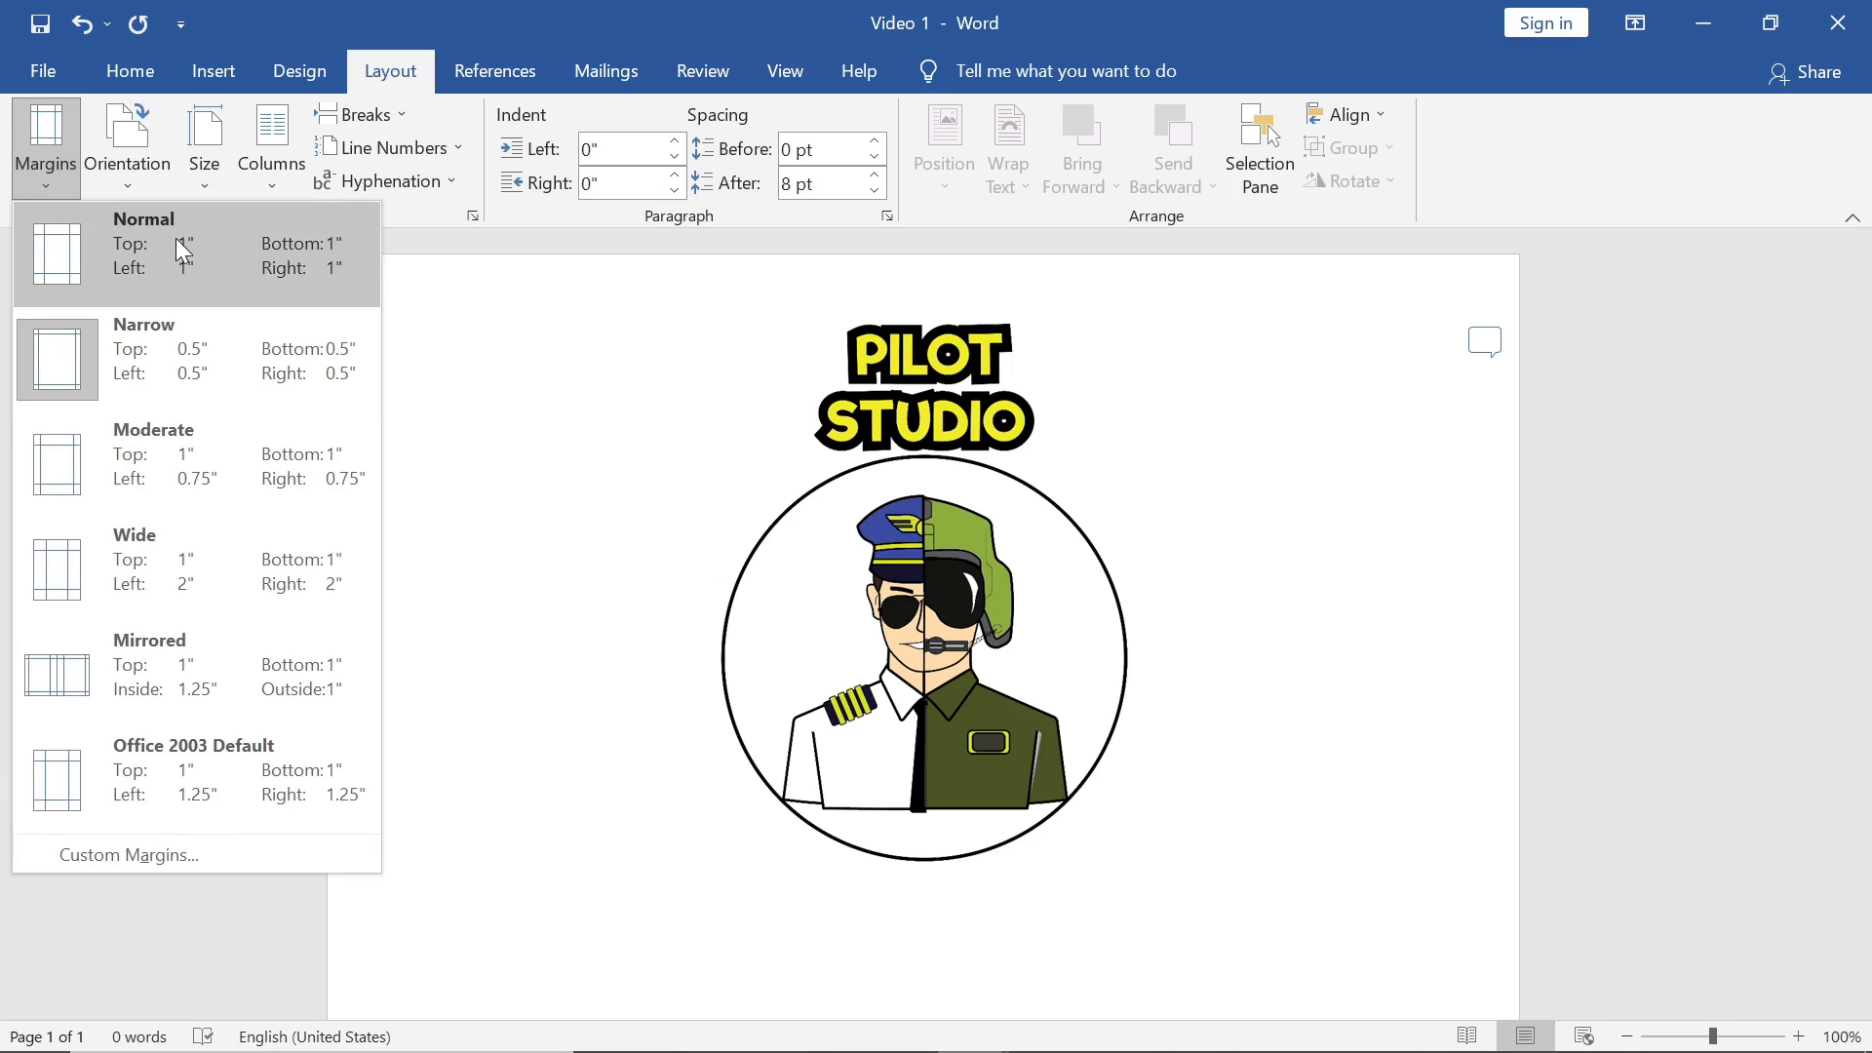
click(456, 310)
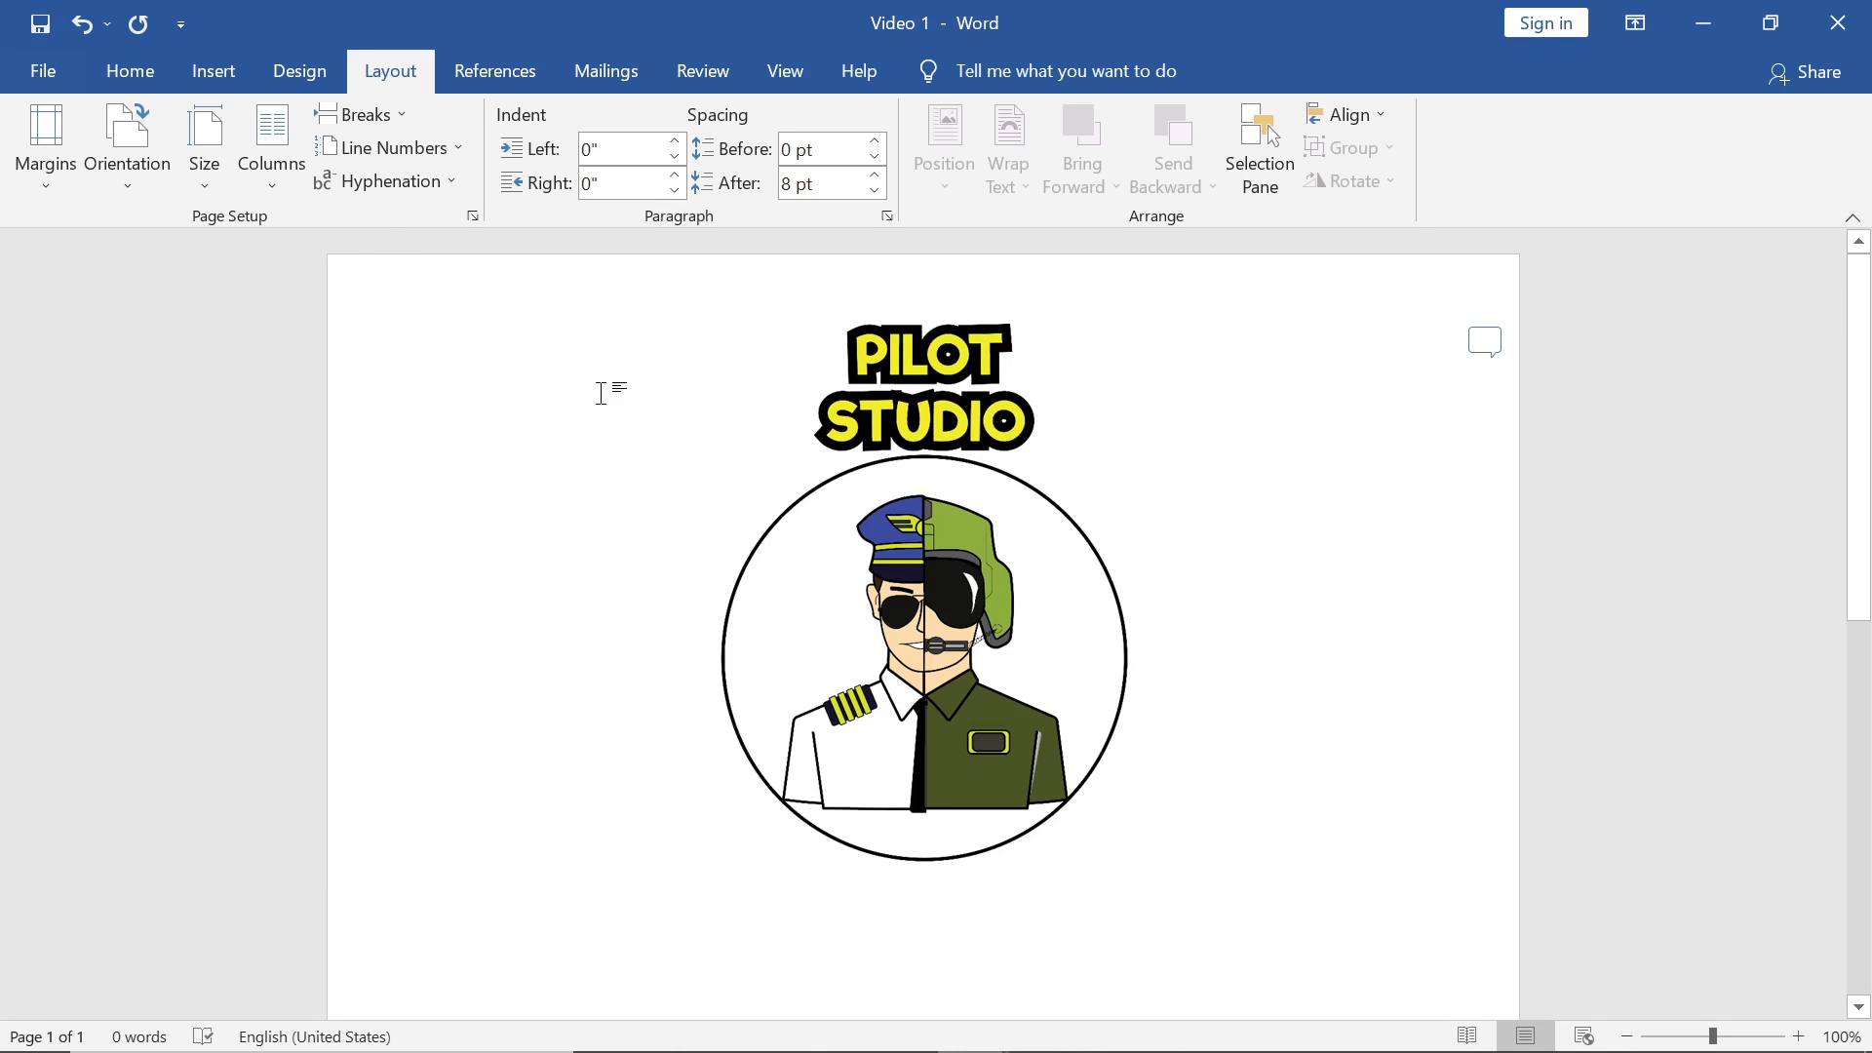
click(788, 85)
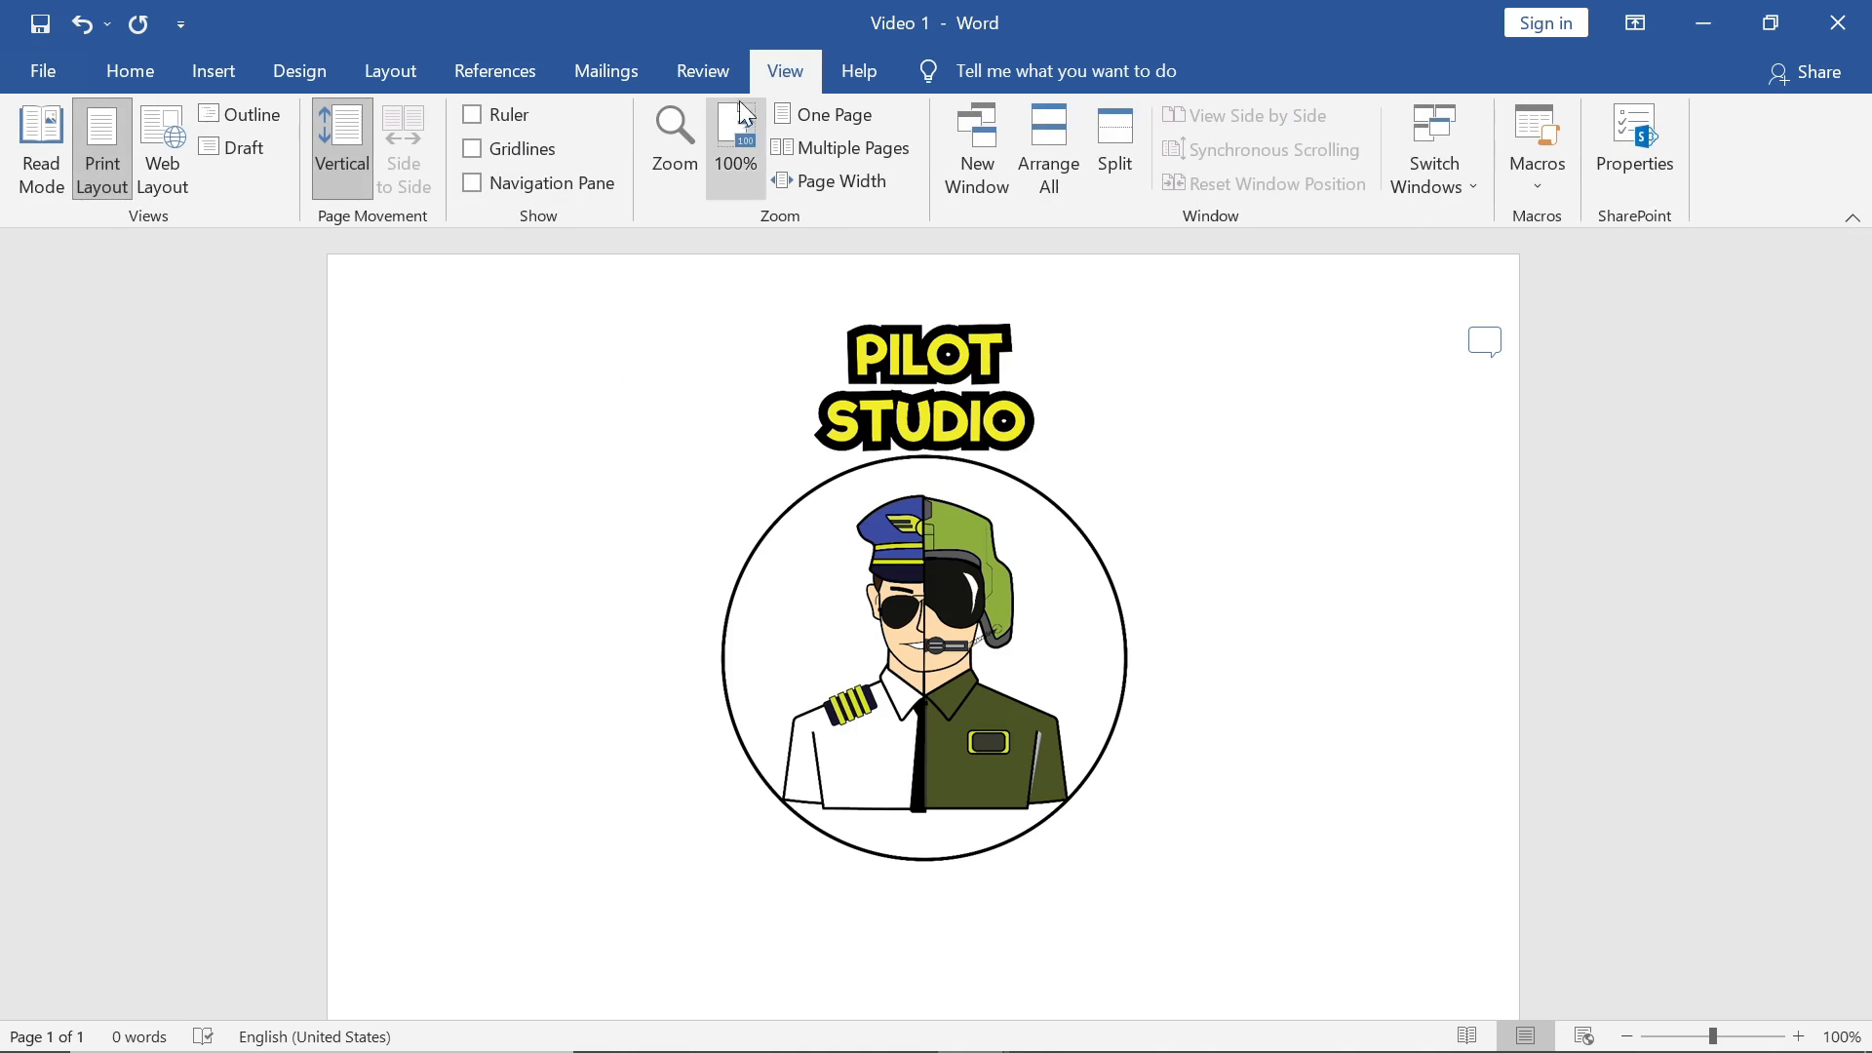
click(472, 151)
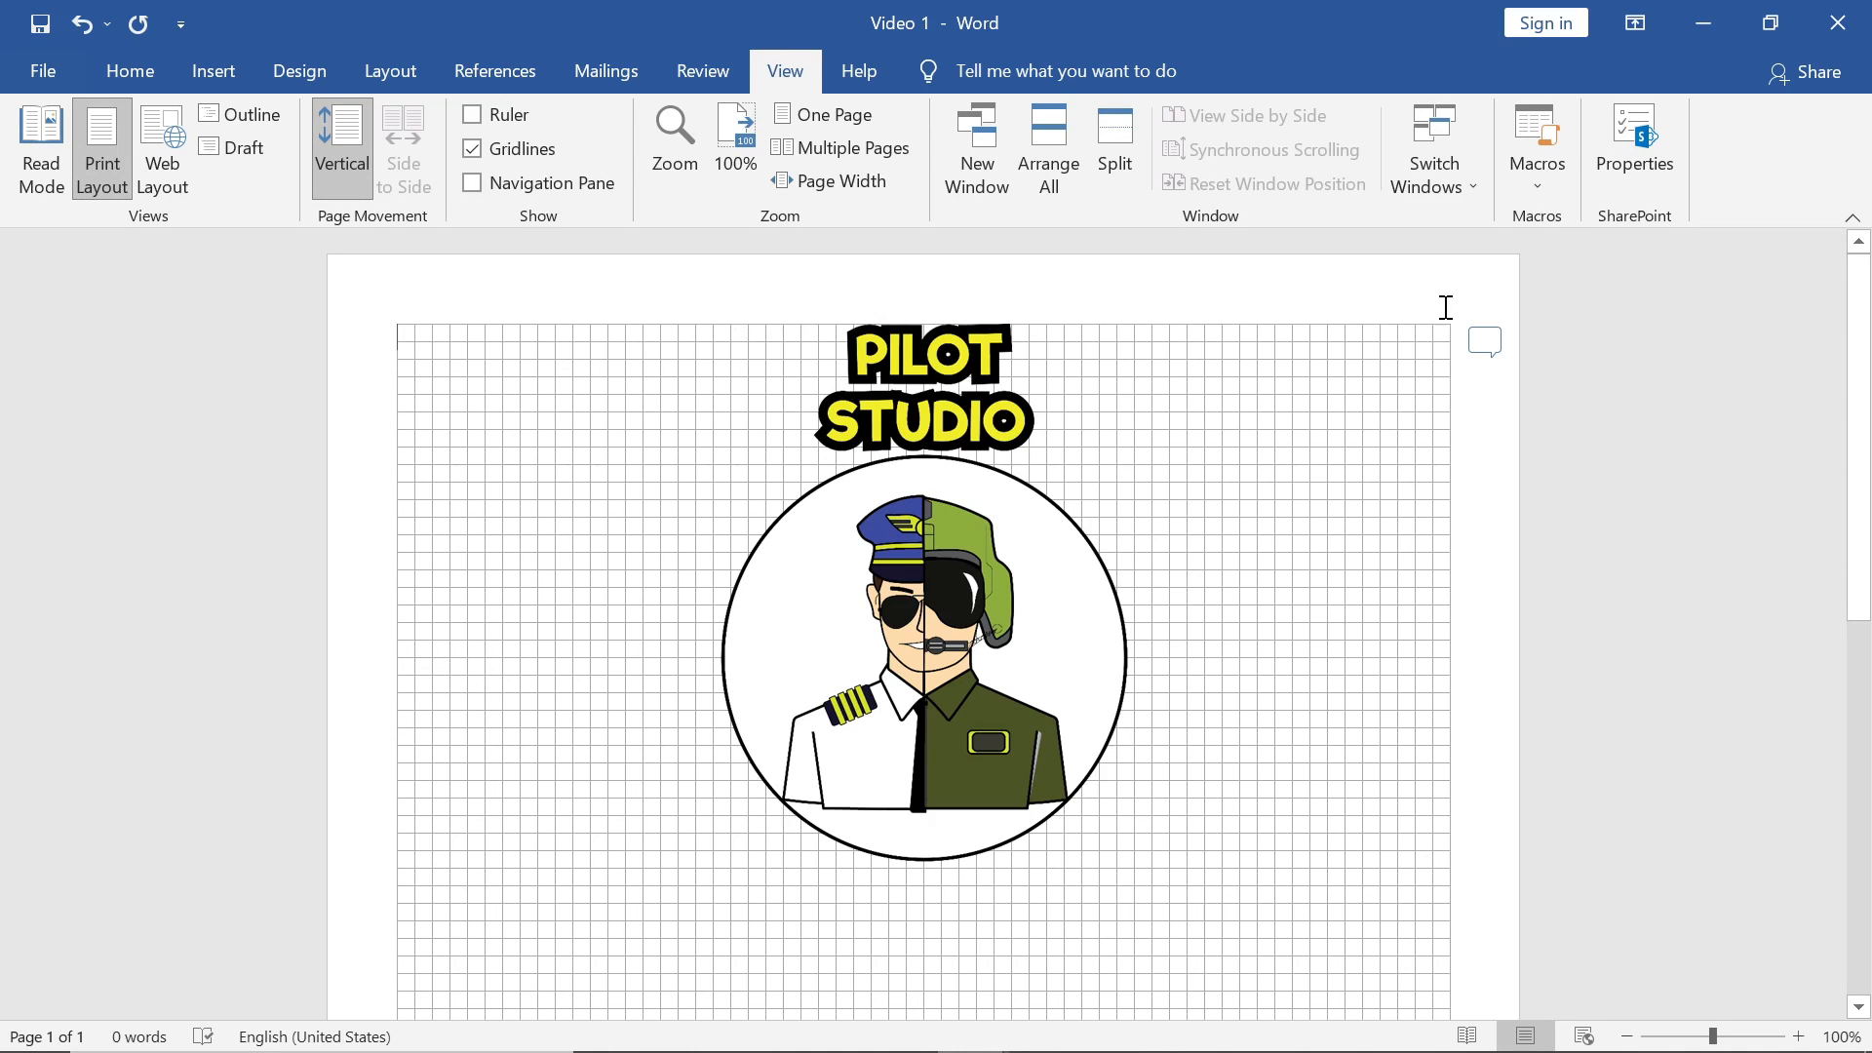
Step: Drag the PILOT STUDIO logo from the centre to the page's left edge
click(960, 437)
drag(961, 437, 637, 425)
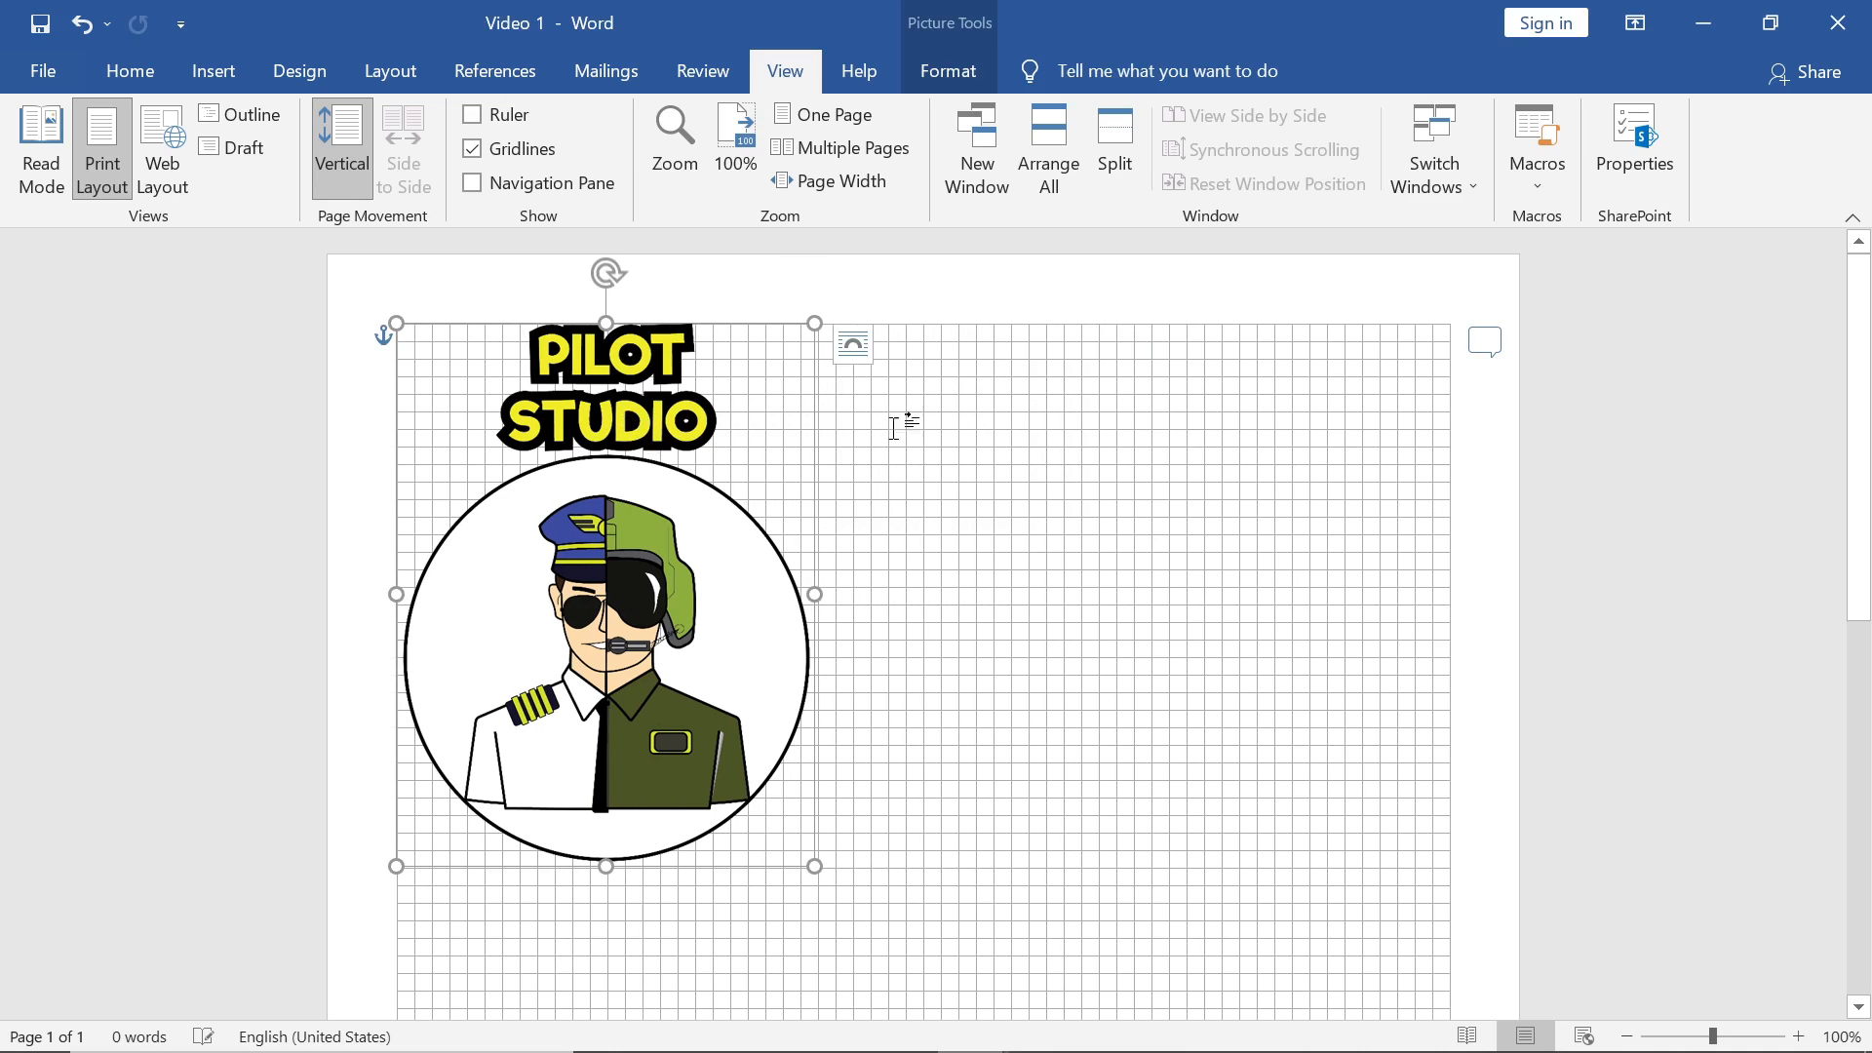
click(1061, 437)
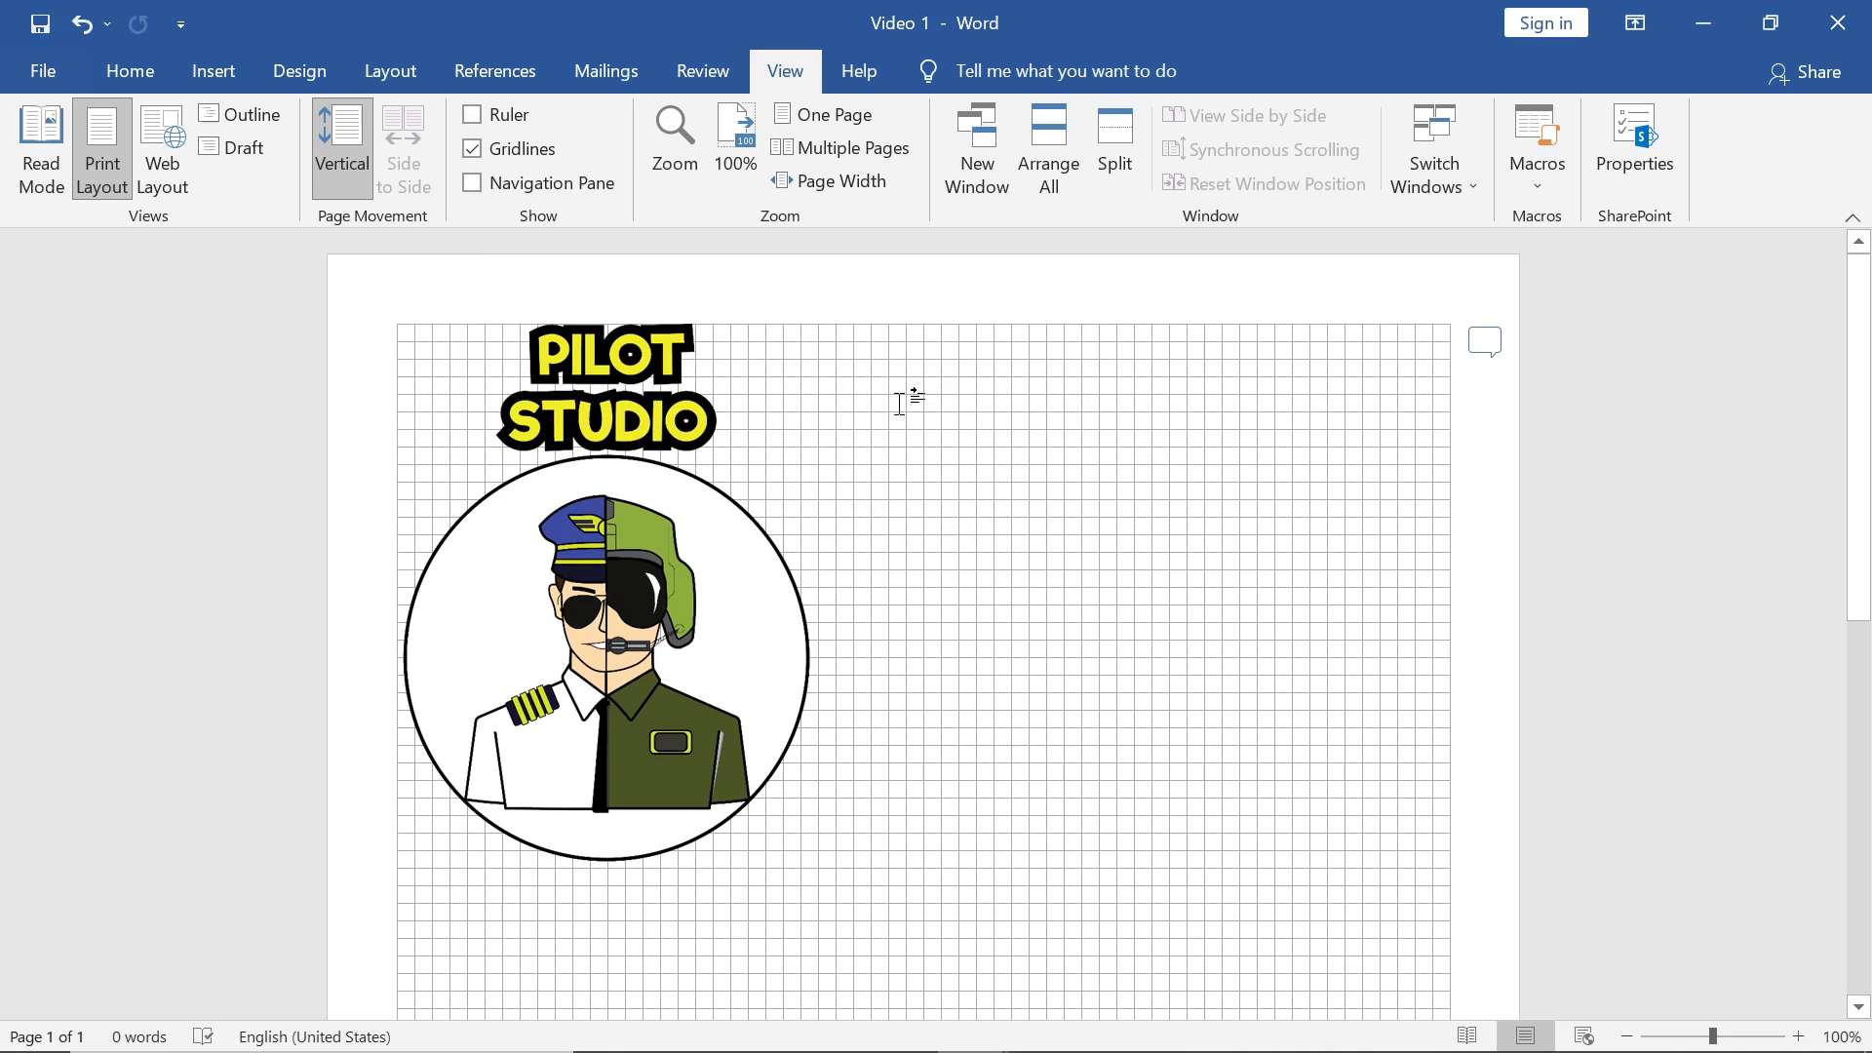
scroll(899, 403, down, 1)
scroll(899, 402, up, 1)
click(719, 82)
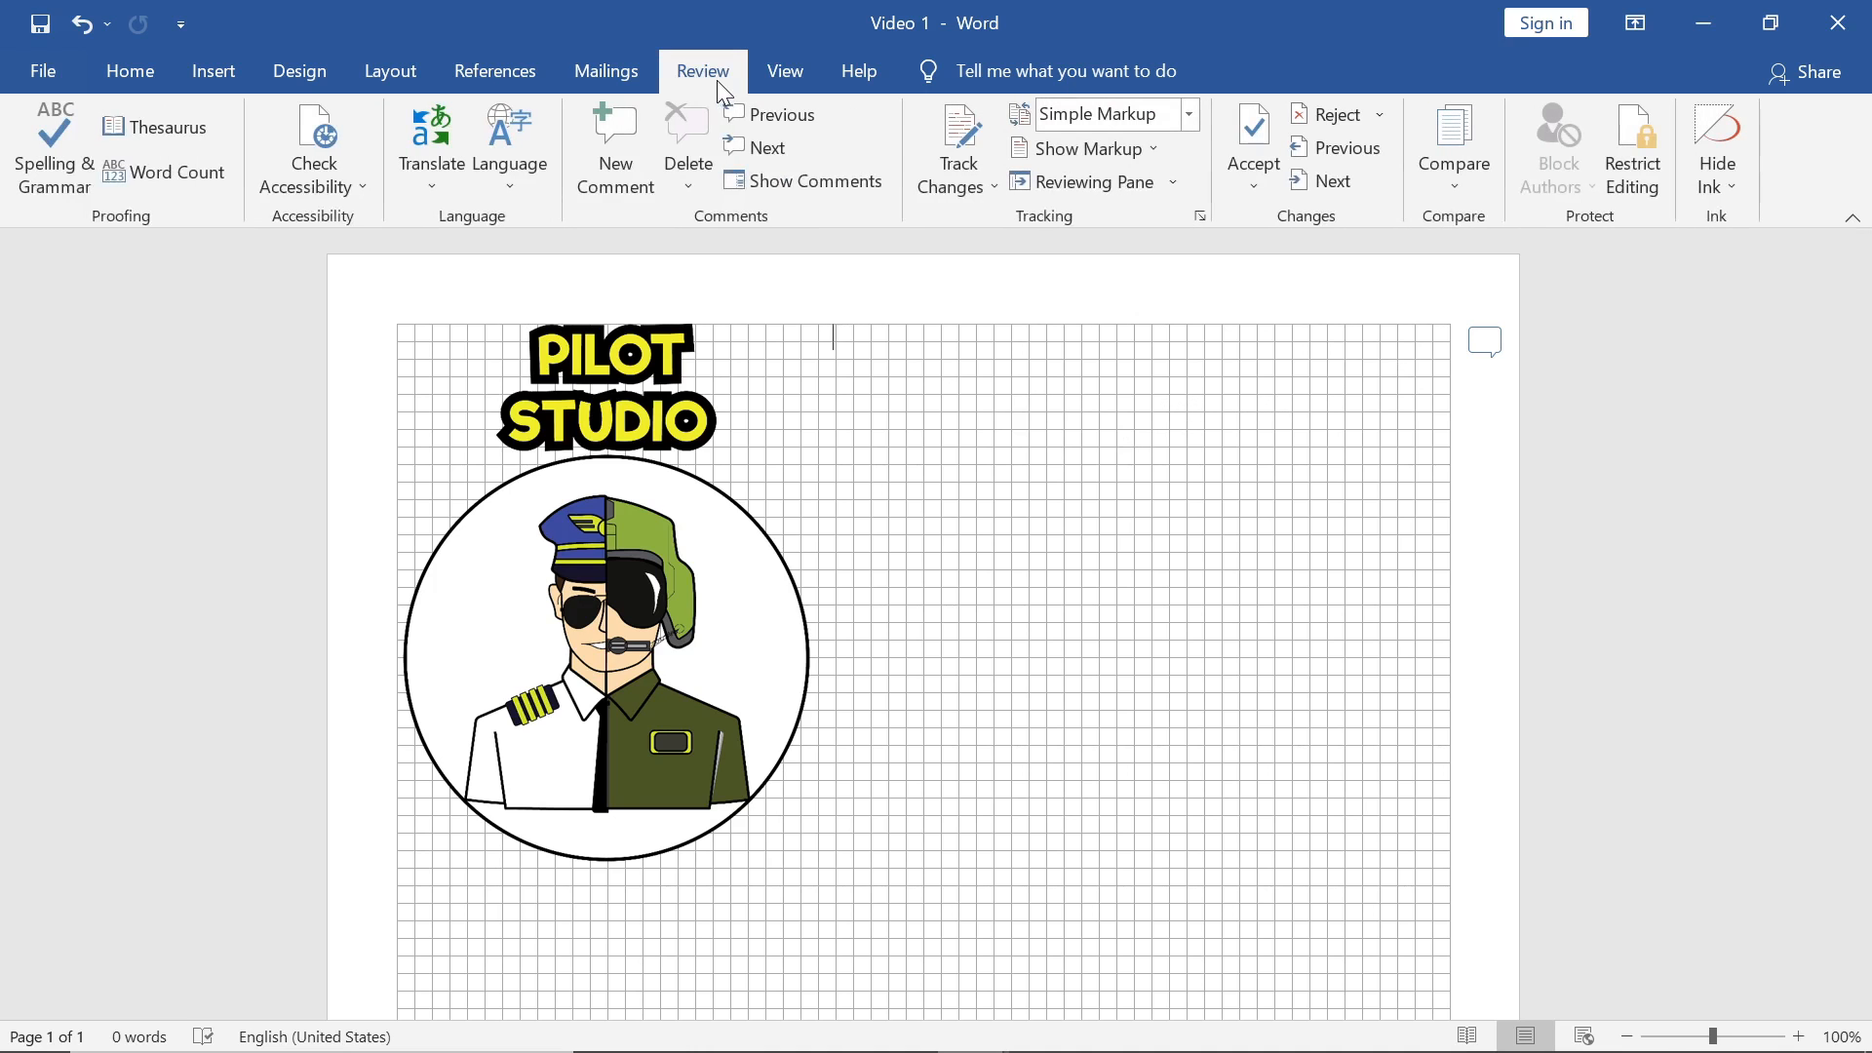
click(771, 181)
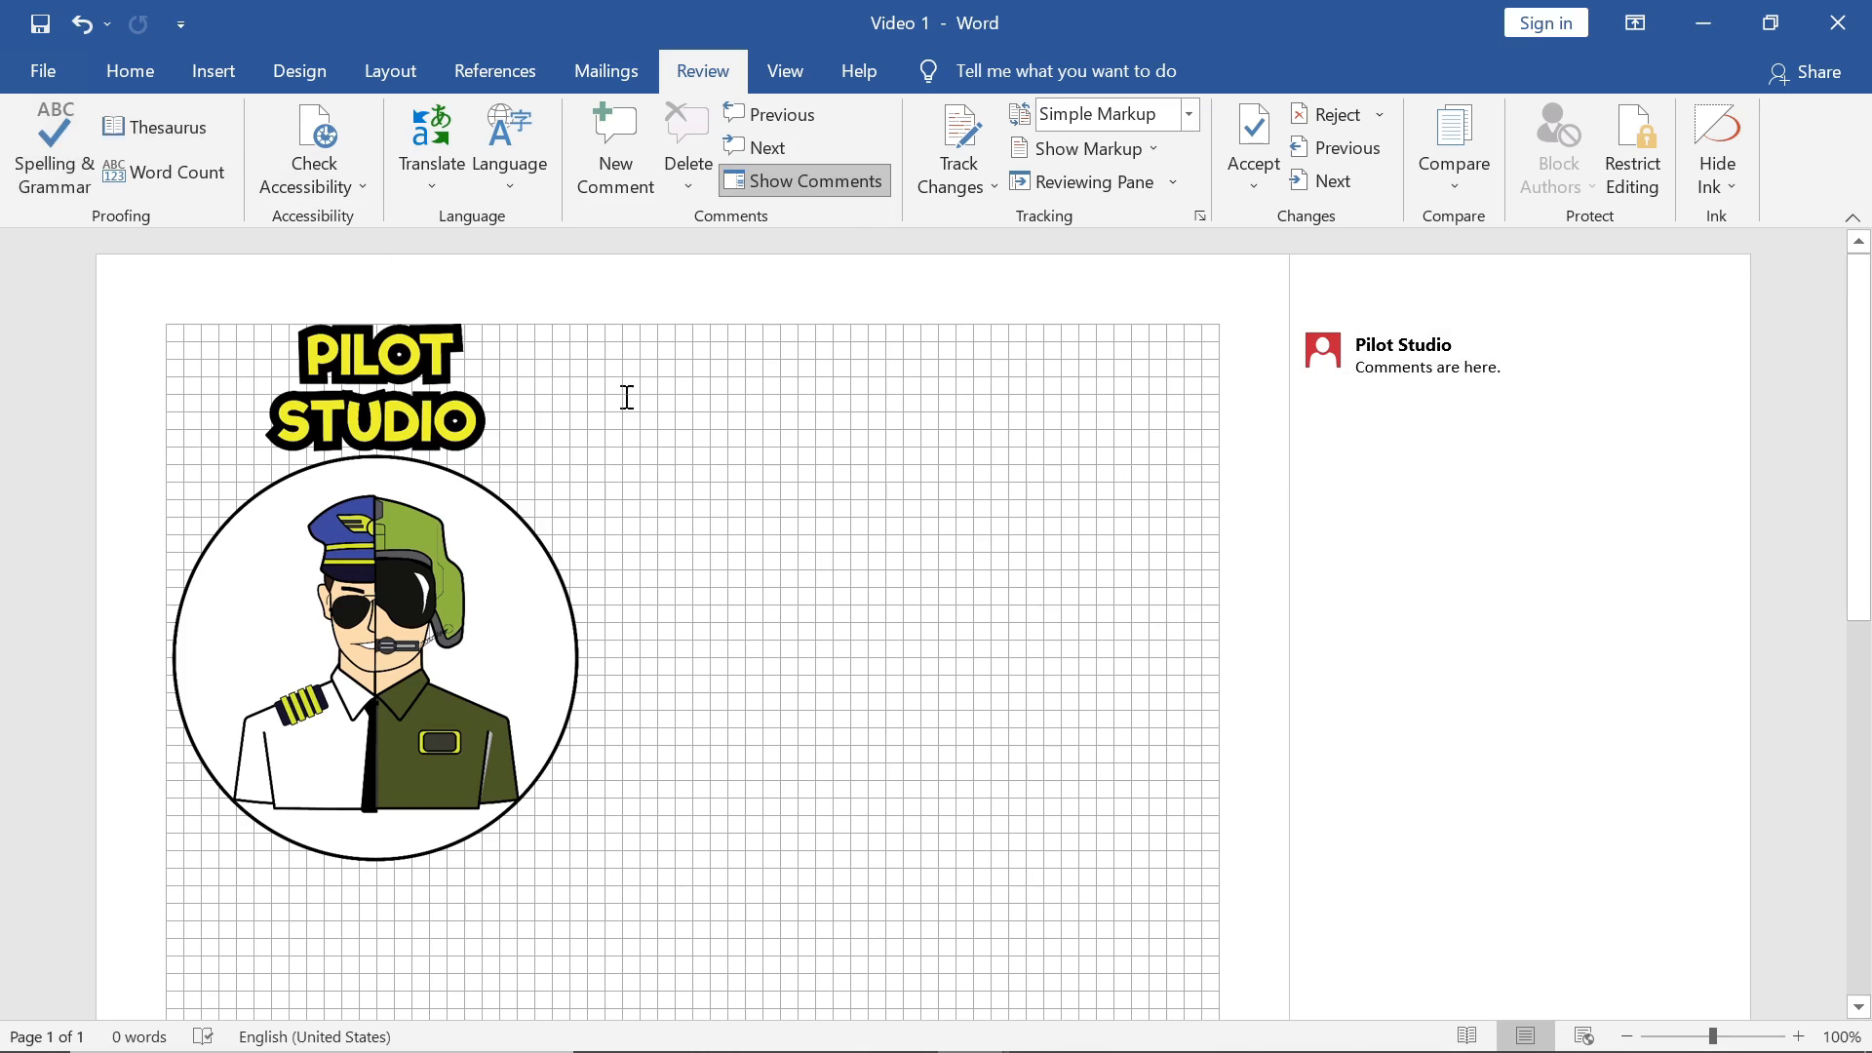
click(827, 179)
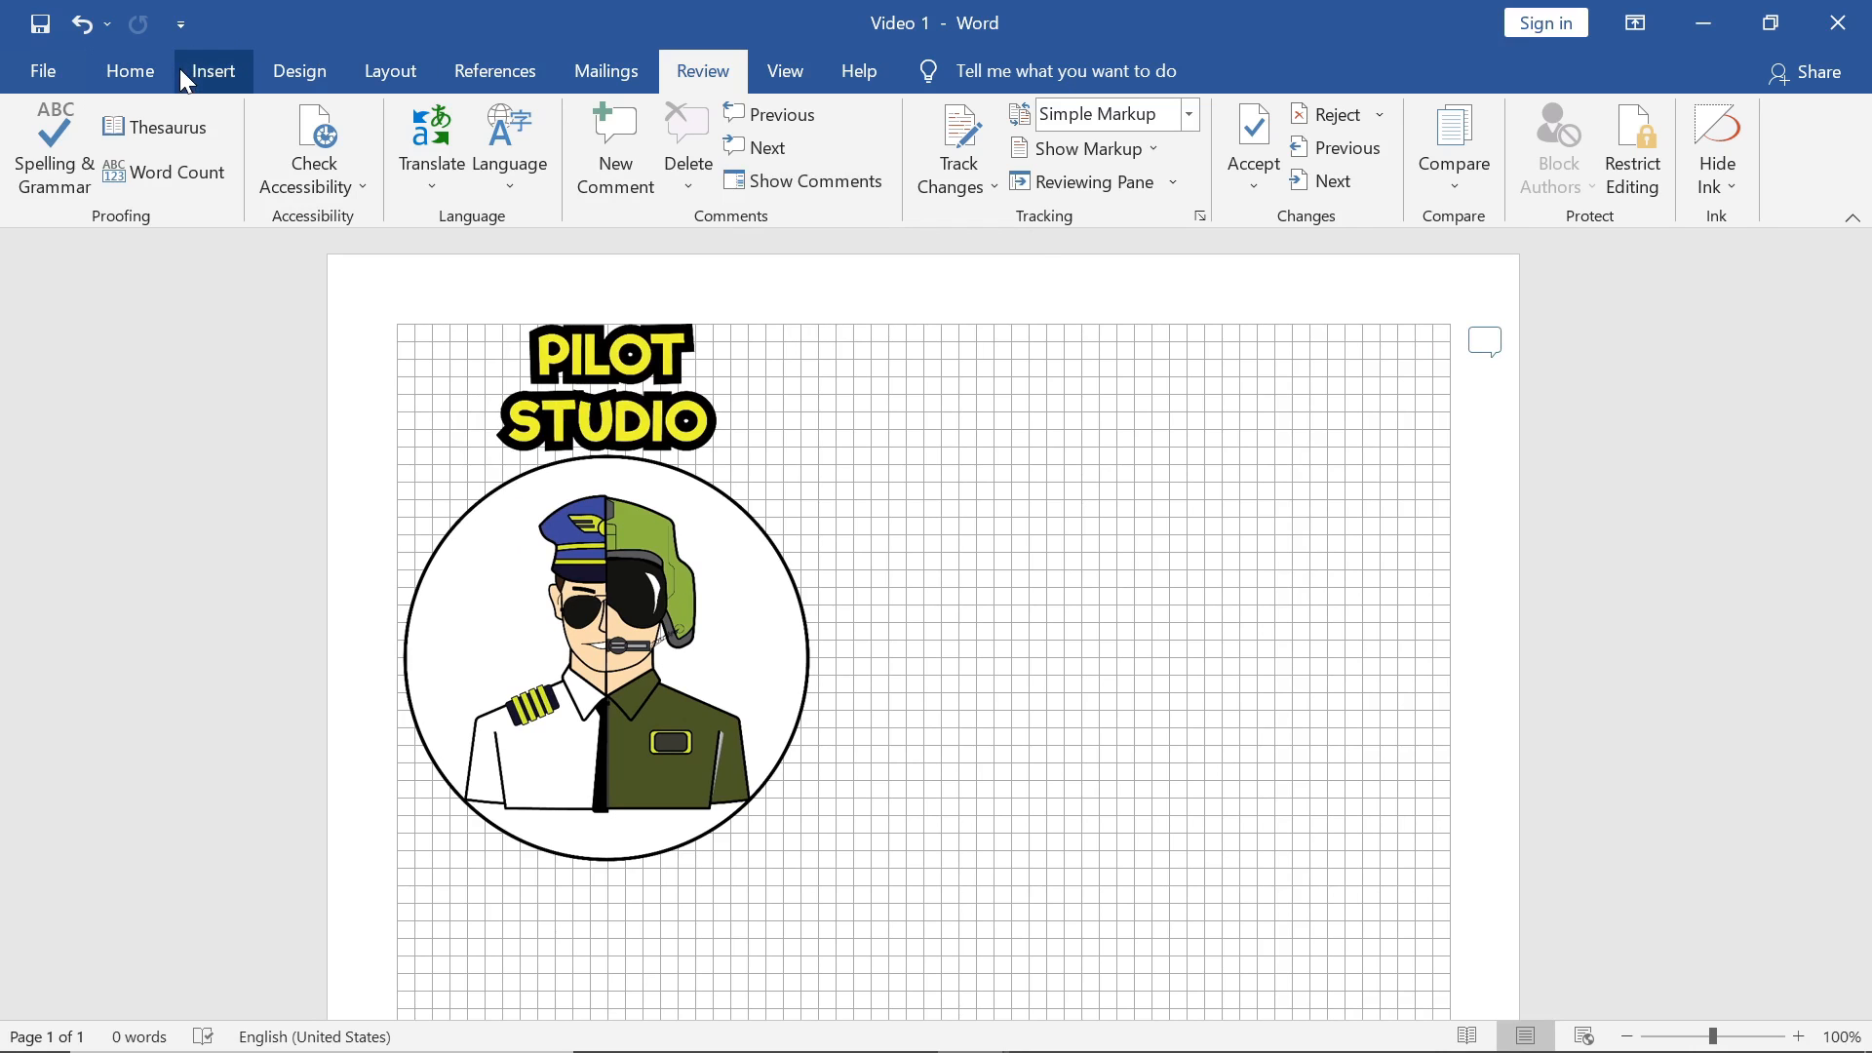
Step: Insert a Simple Text Box from the Insert tab's text box gallery
click(179, 68)
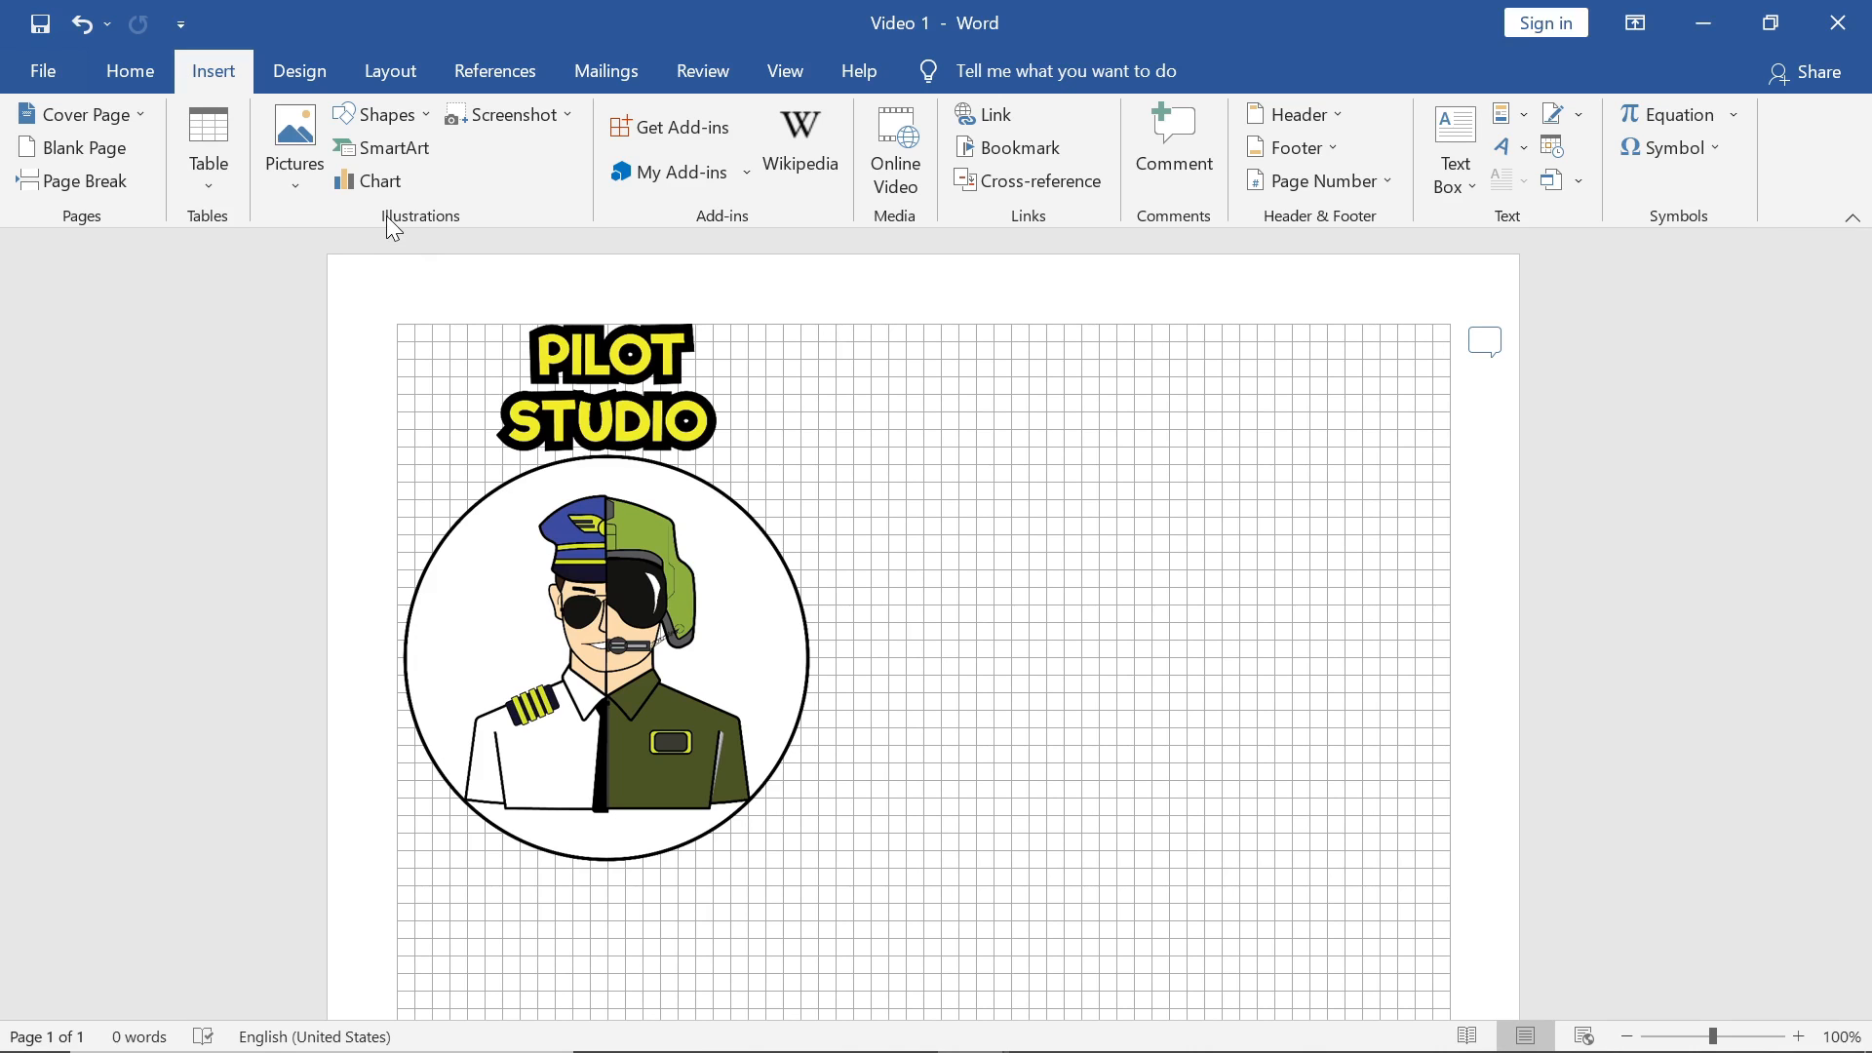
scroll(386, 215, down, 1)
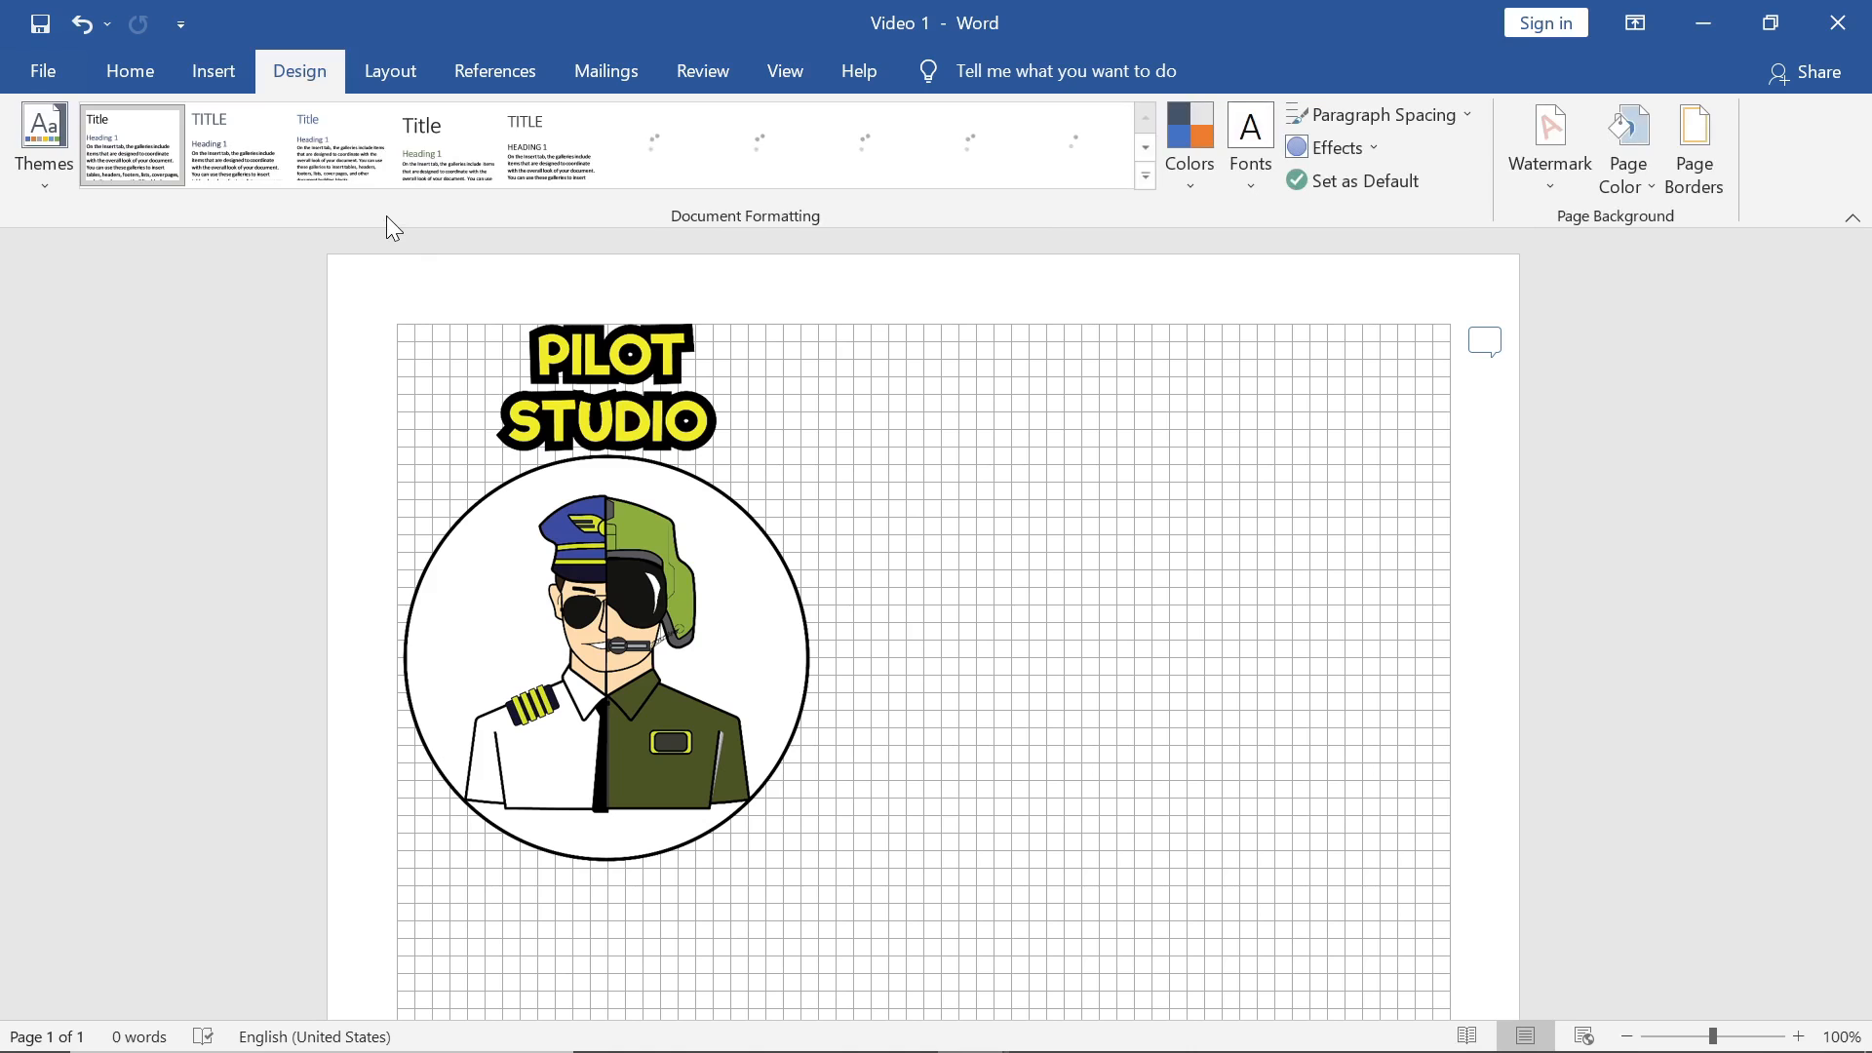
scroll(387, 214, up, 2)
click(207, 68)
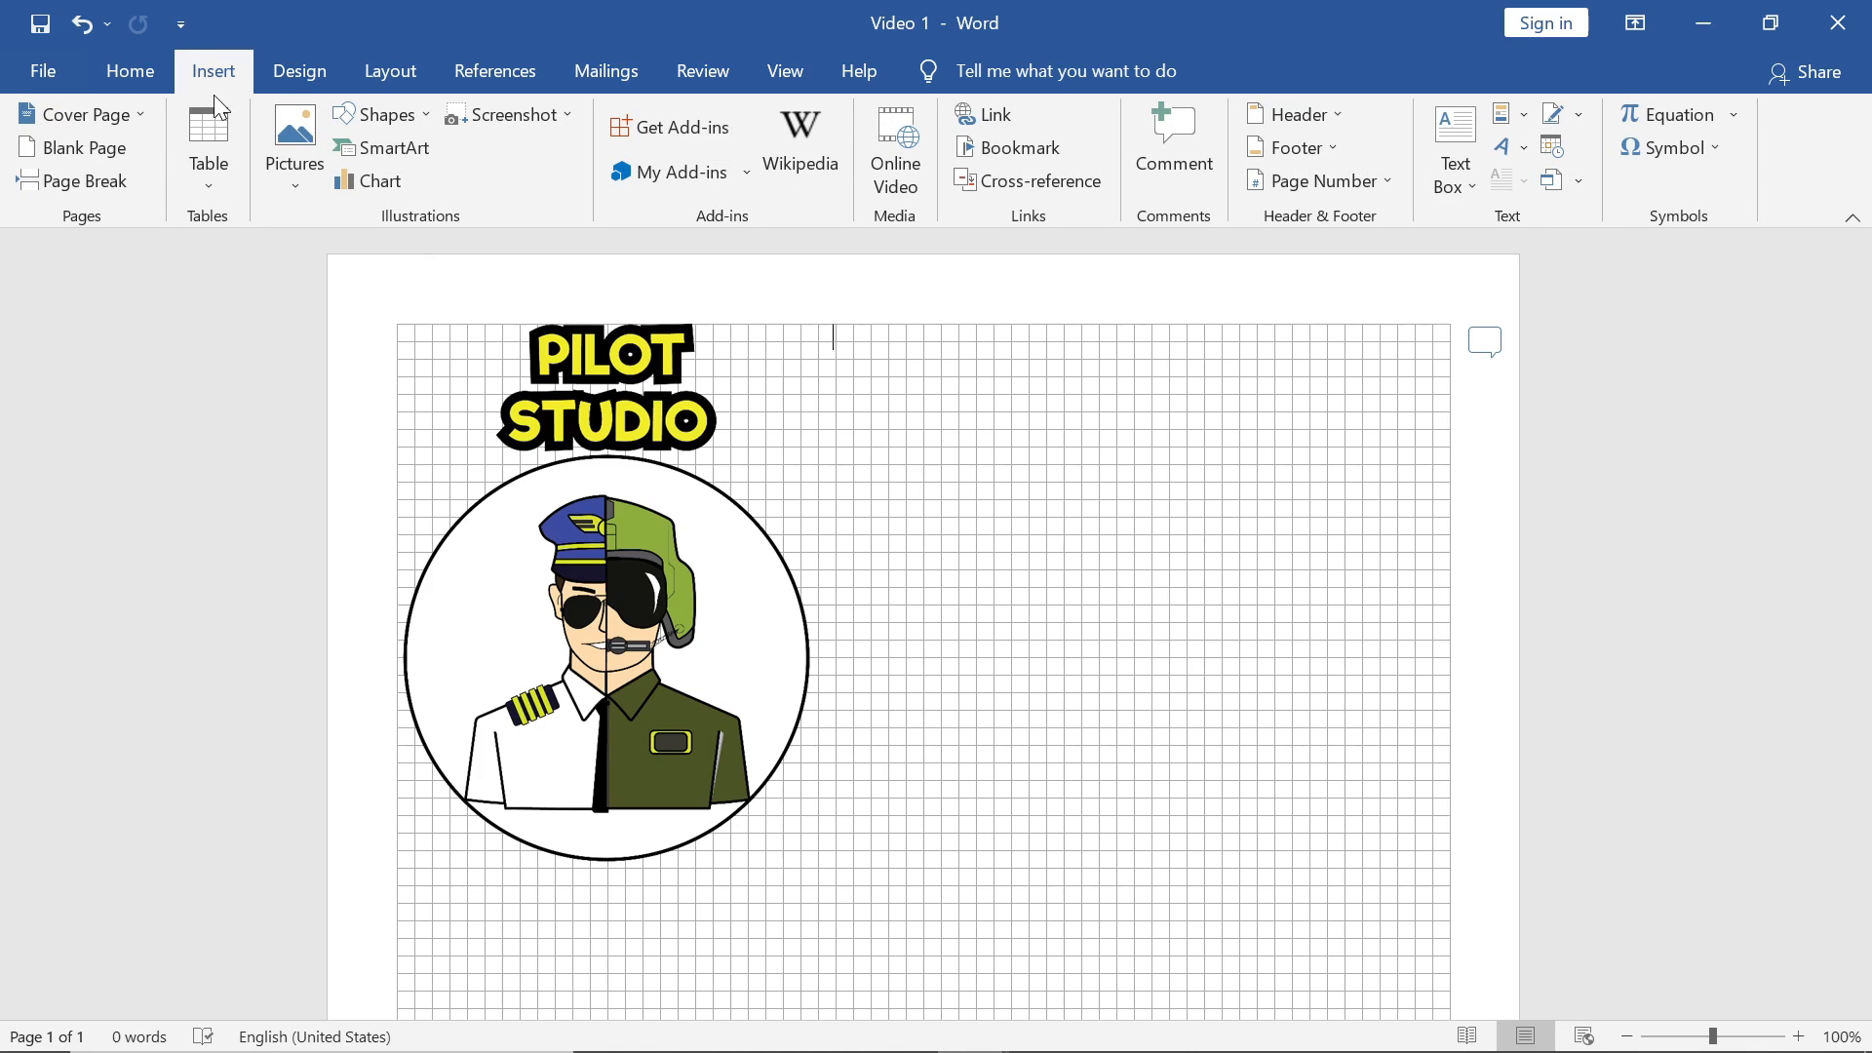
click(1455, 151)
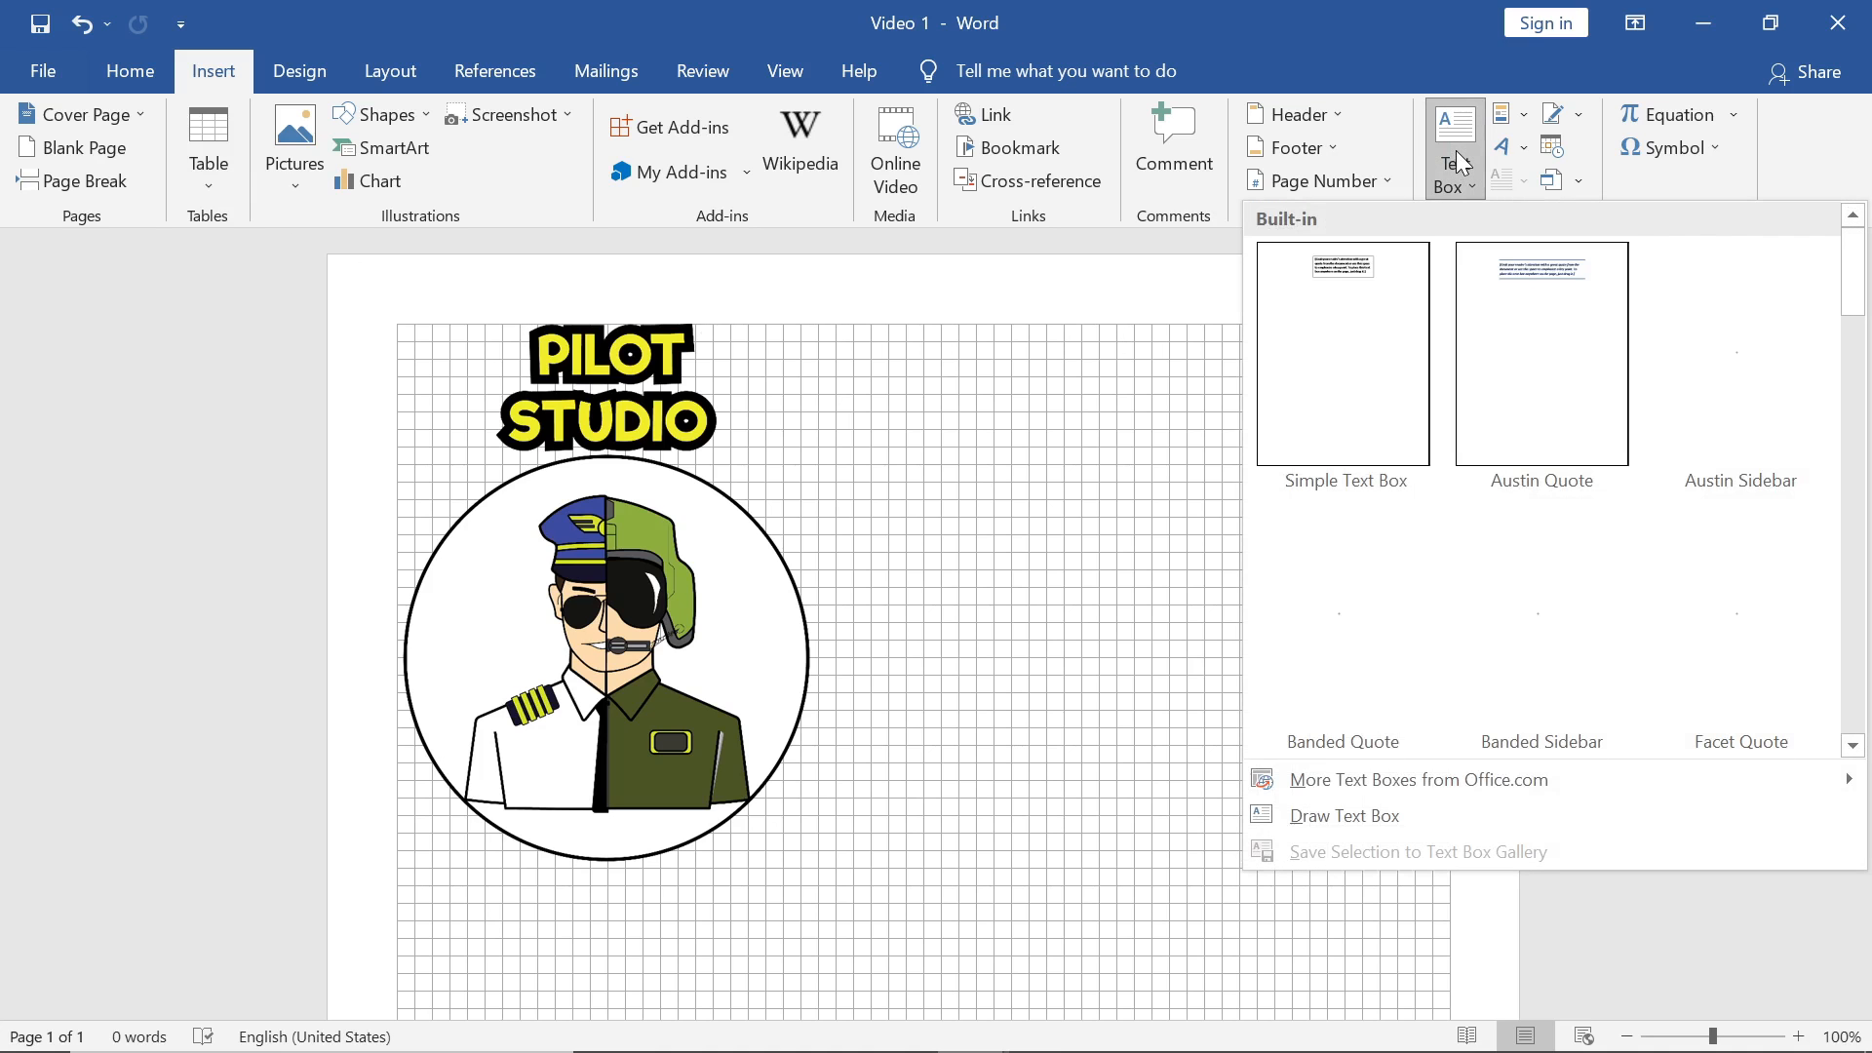
click(1391, 379)
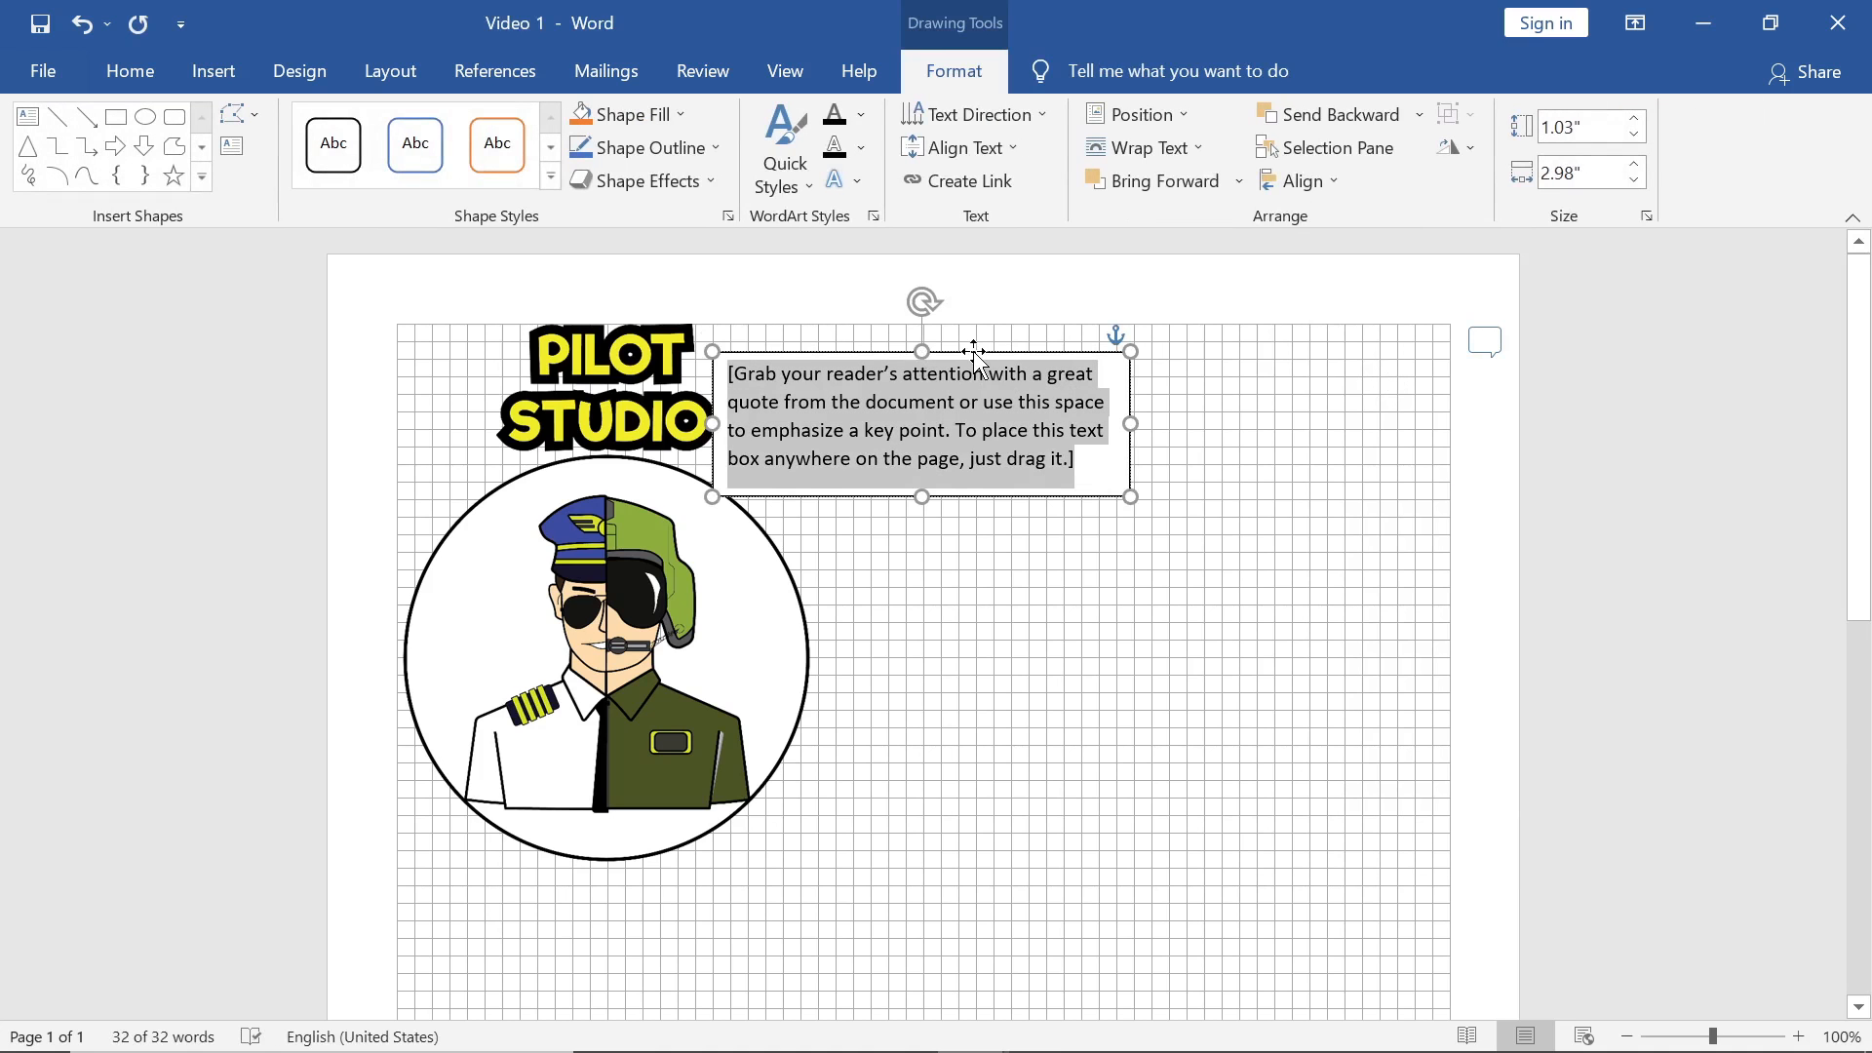
Step: Reposition the new text box so it sits below the pilot image
drag(949, 349, 1133, 461)
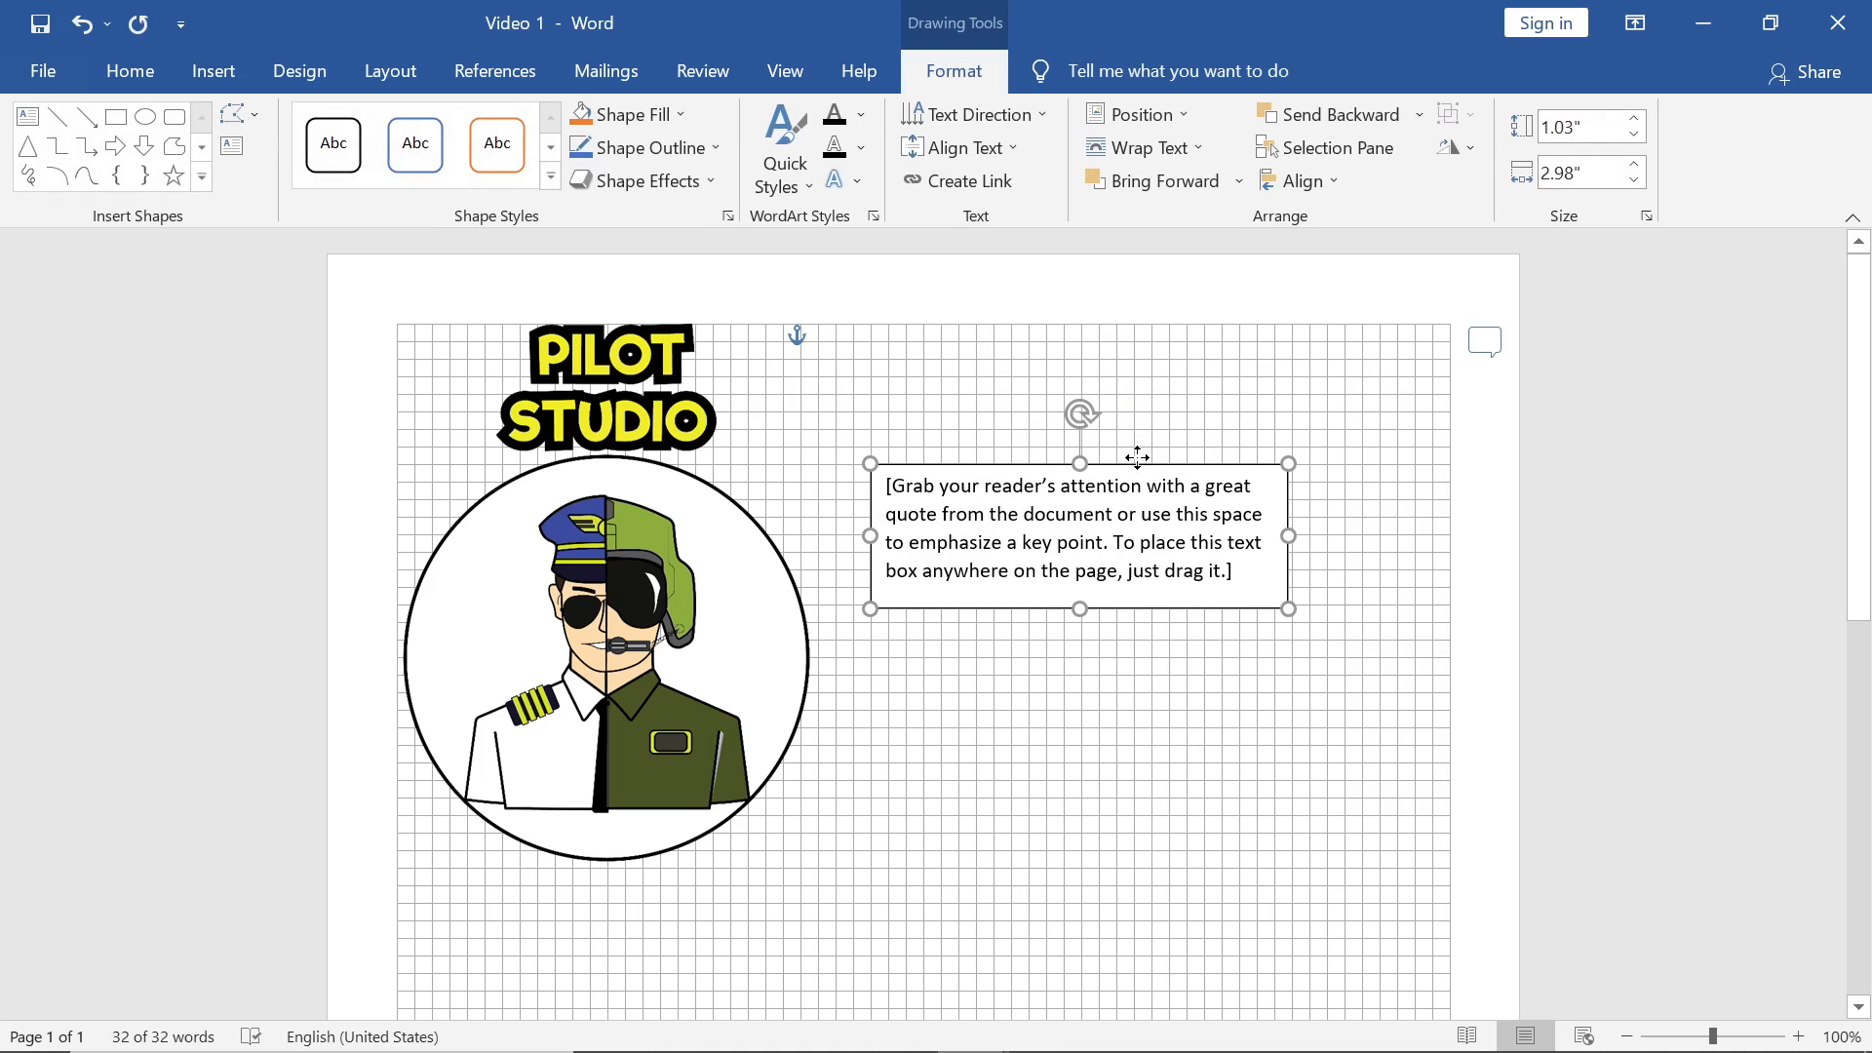
click(1318, 424)
scroll(1317, 424, down, 2)
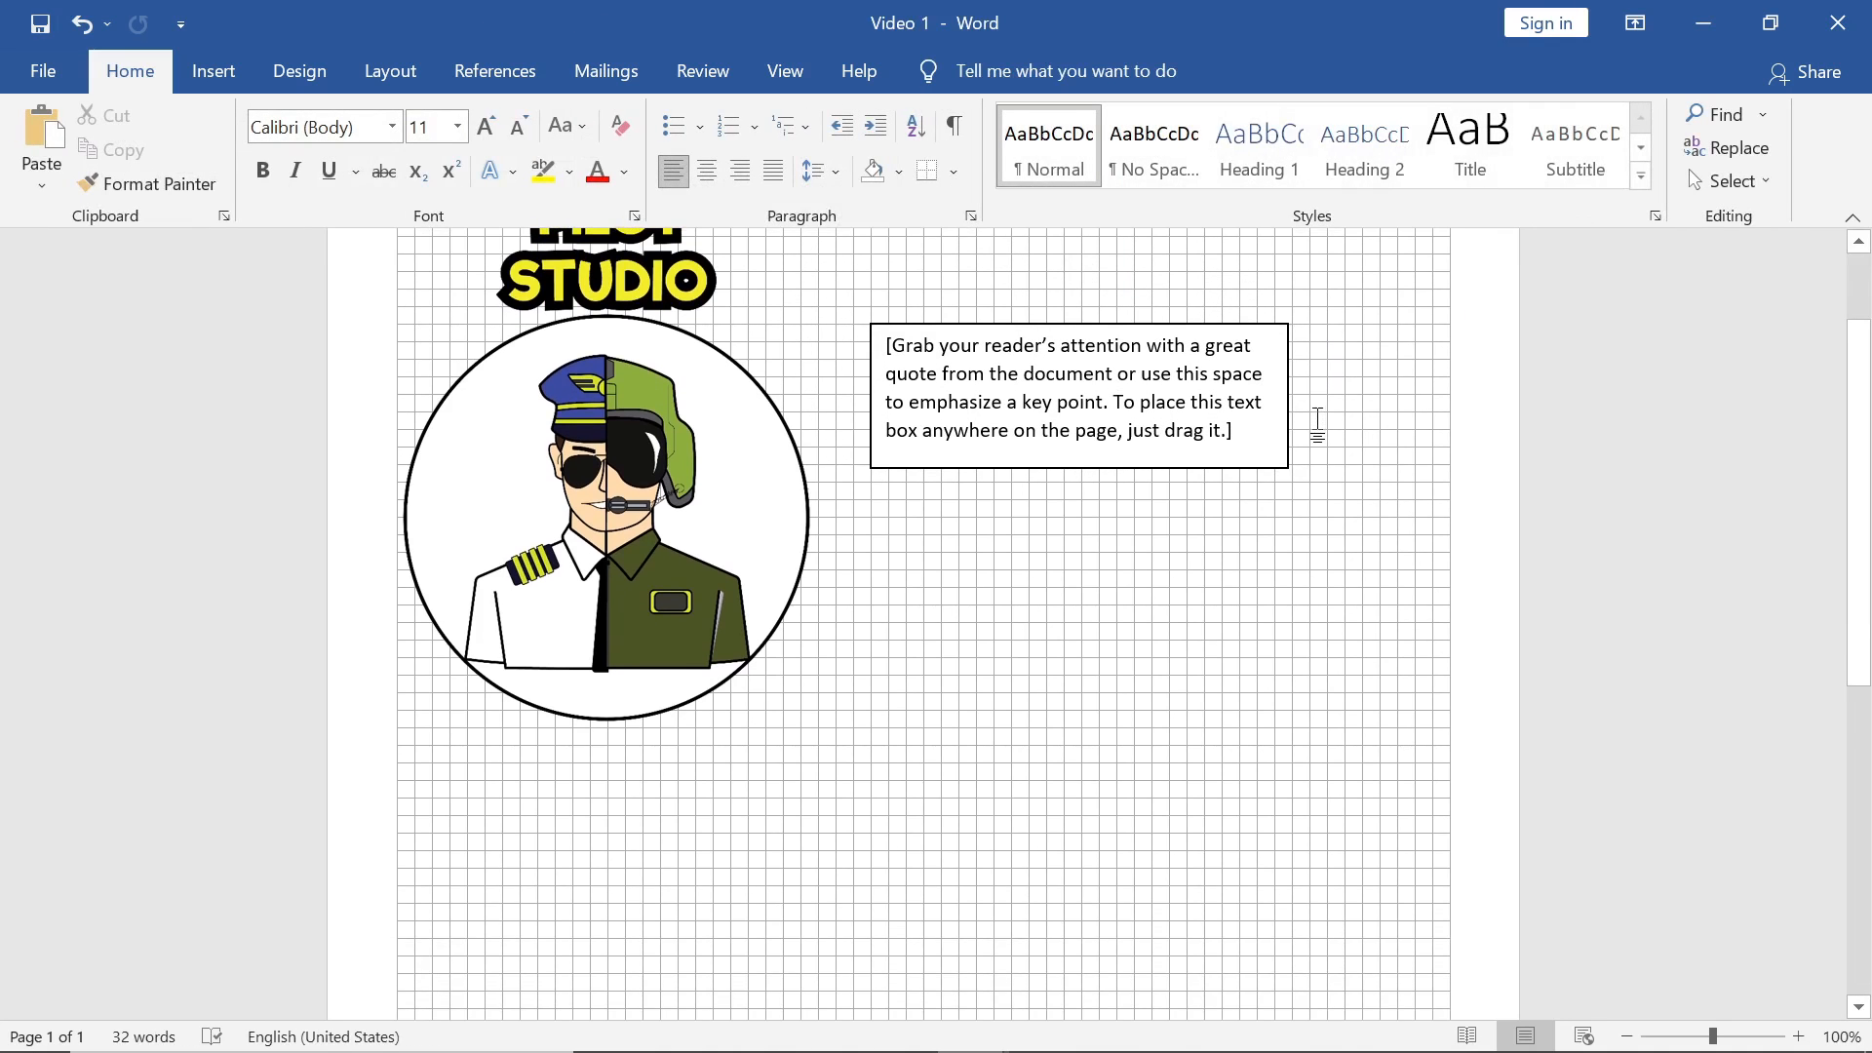
scroll(1318, 424, up, 2)
click(1133, 468)
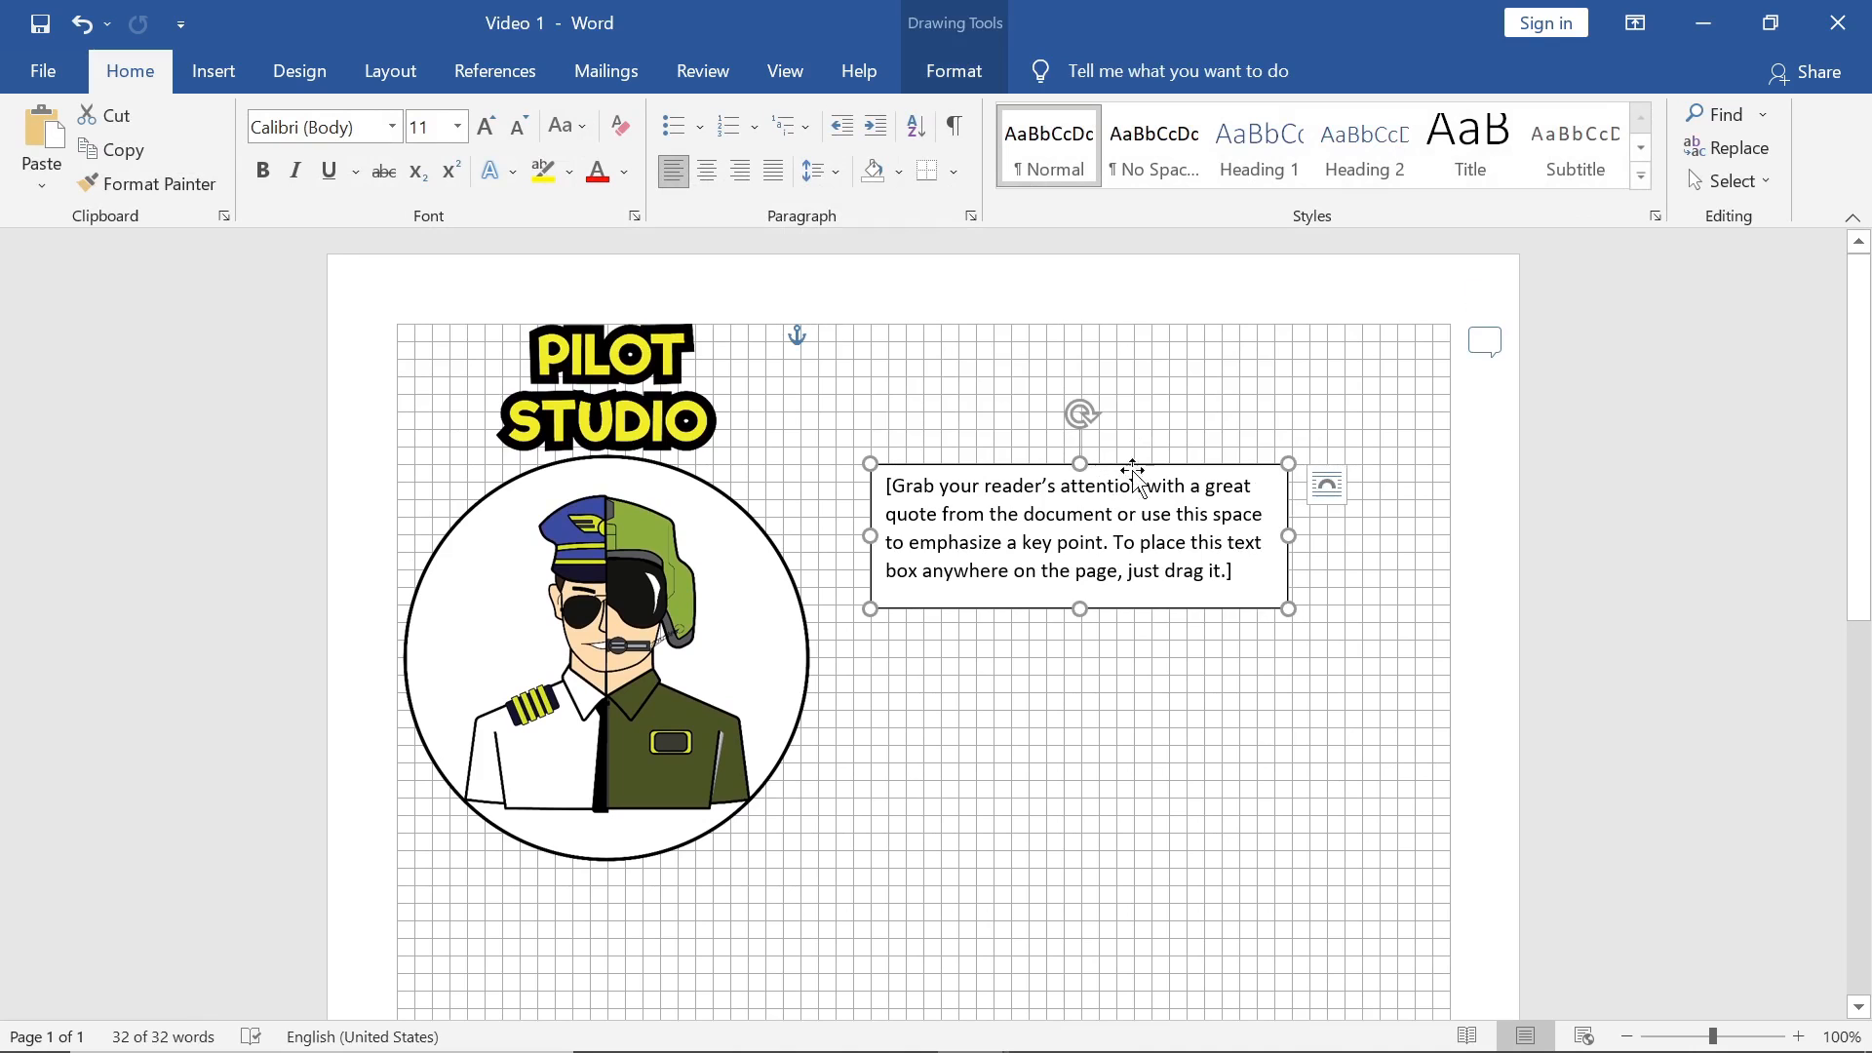
click(1330, 486)
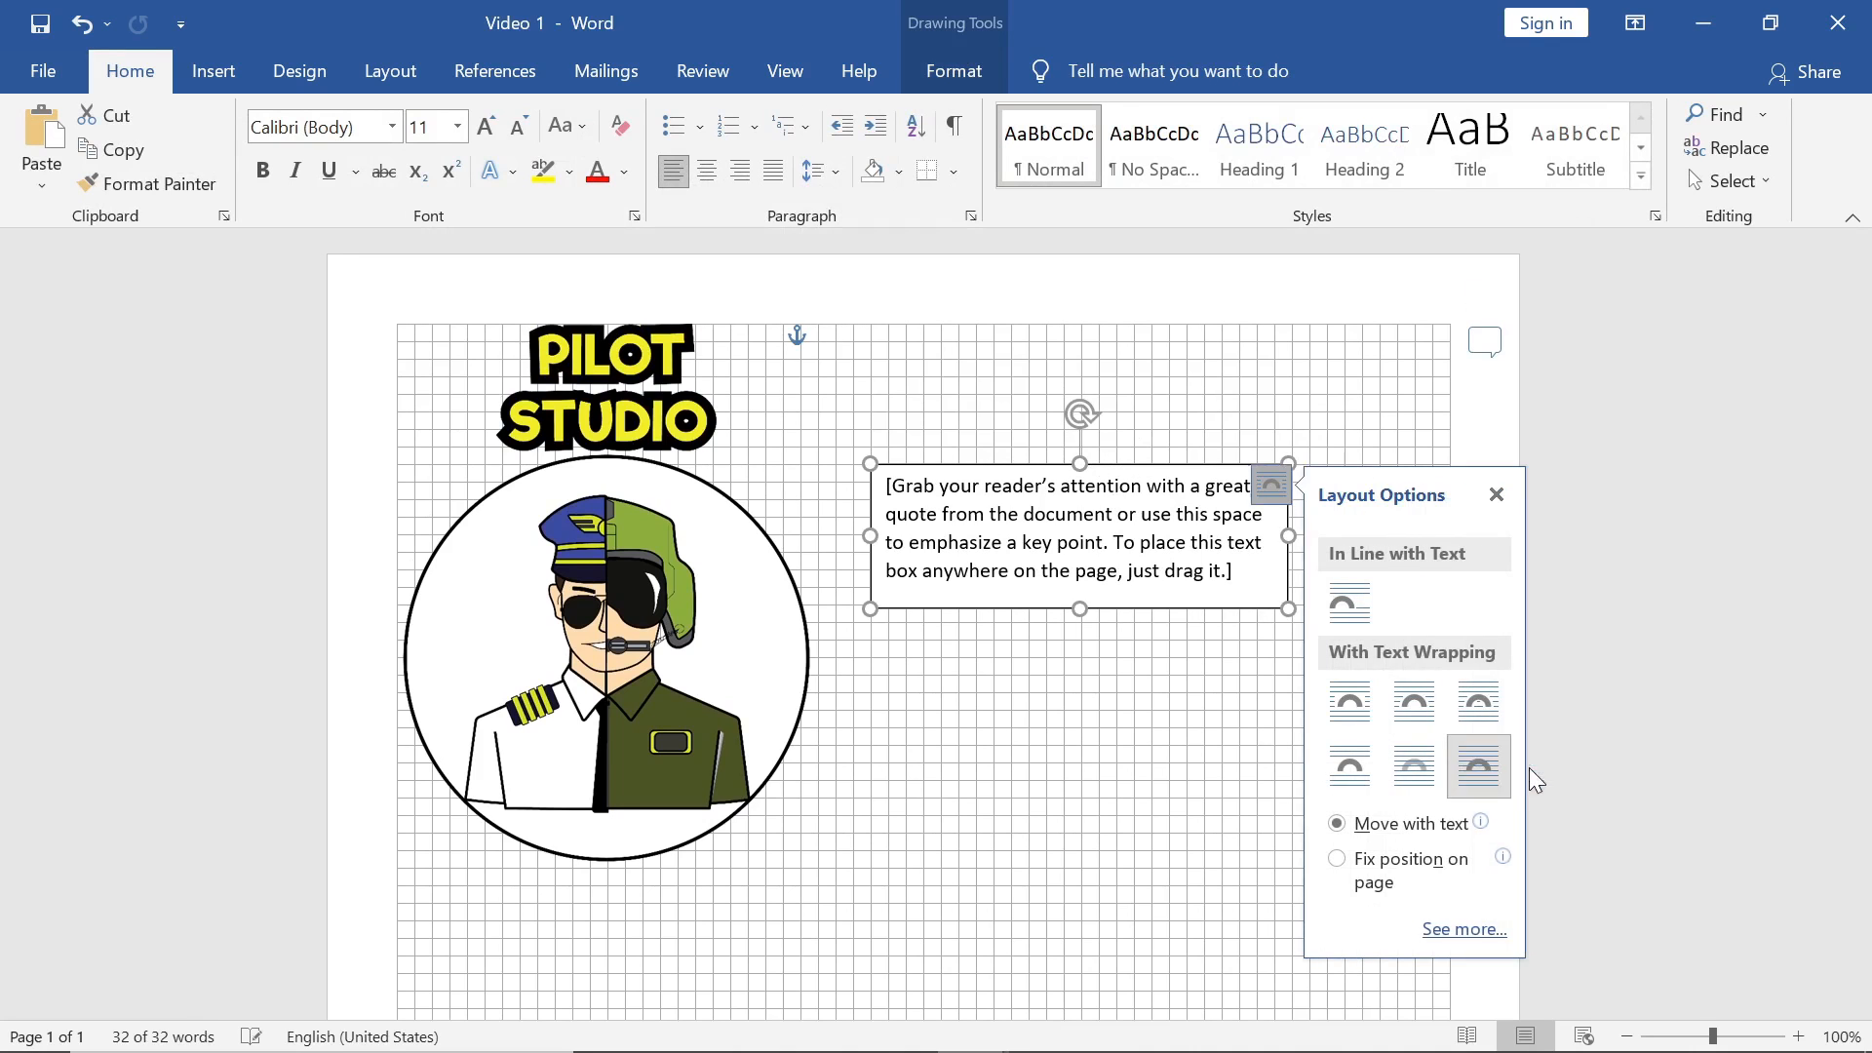
drag(1183, 472, 1332, 563)
scroll(1267, 575, down, 5)
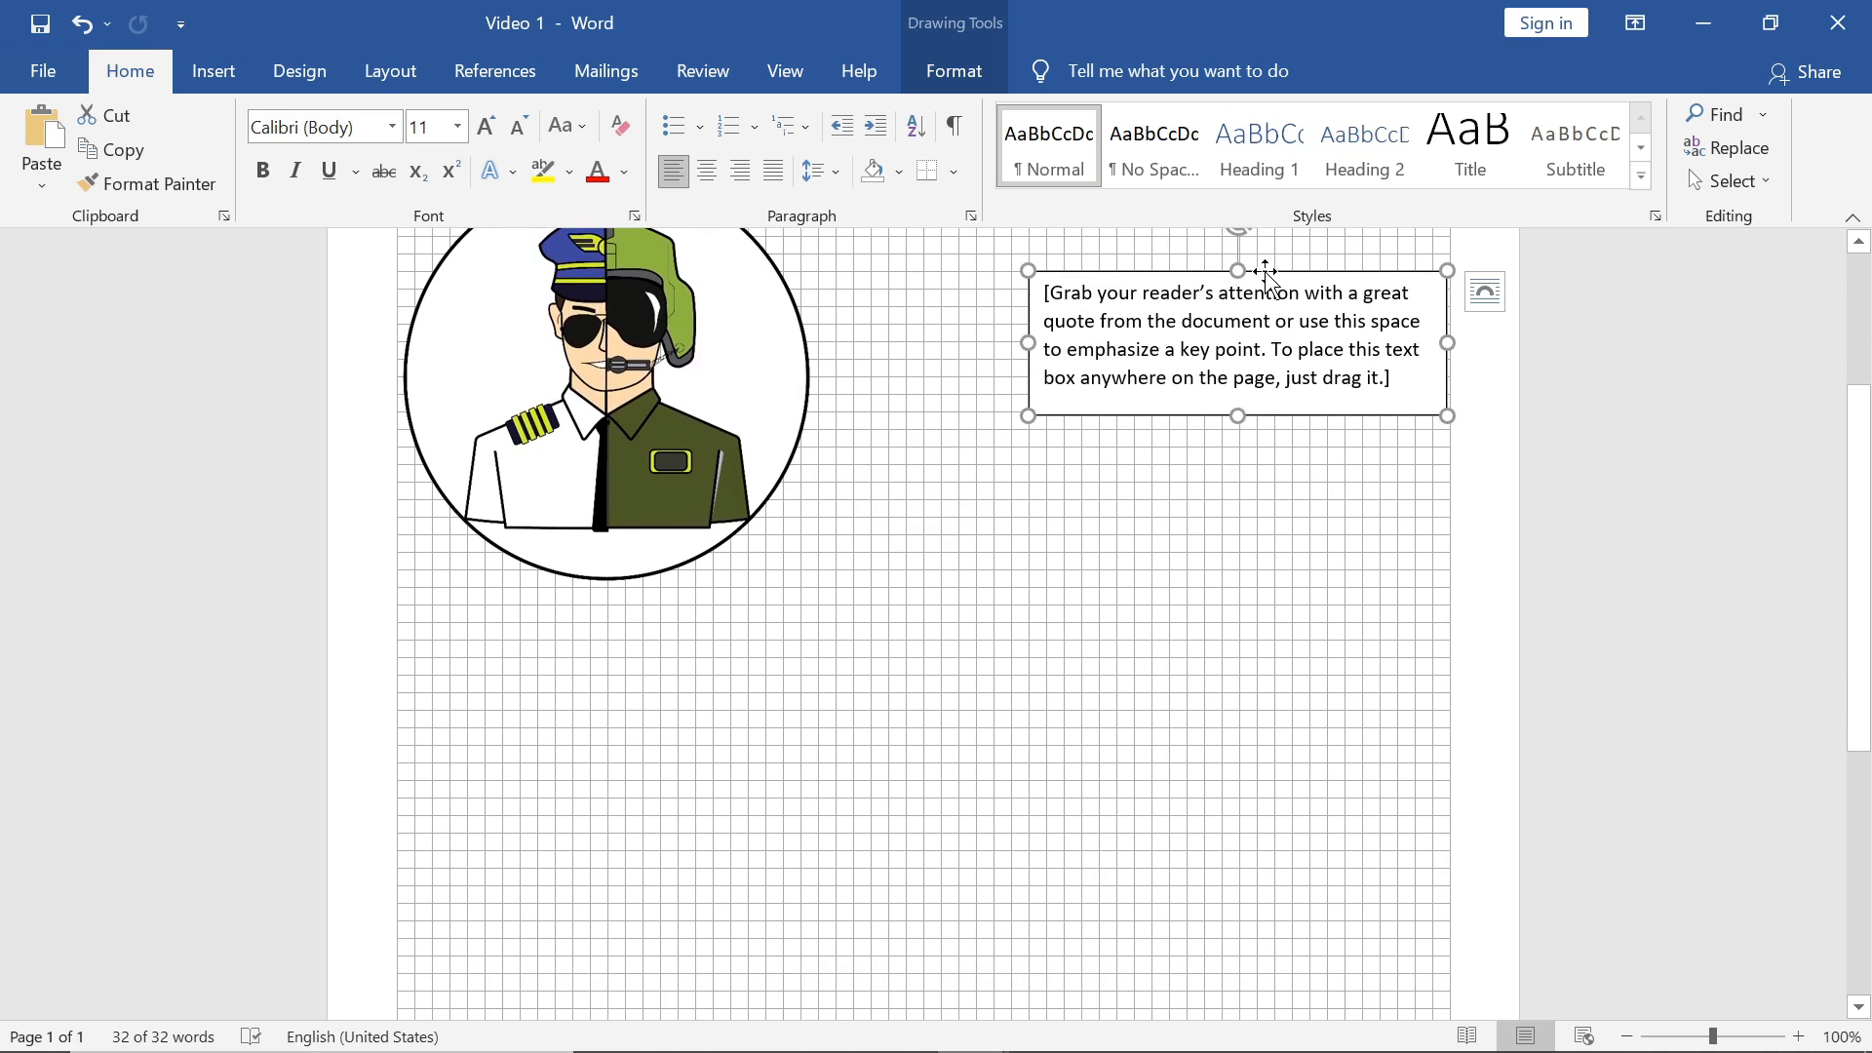
drag(1266, 277, 656, 637)
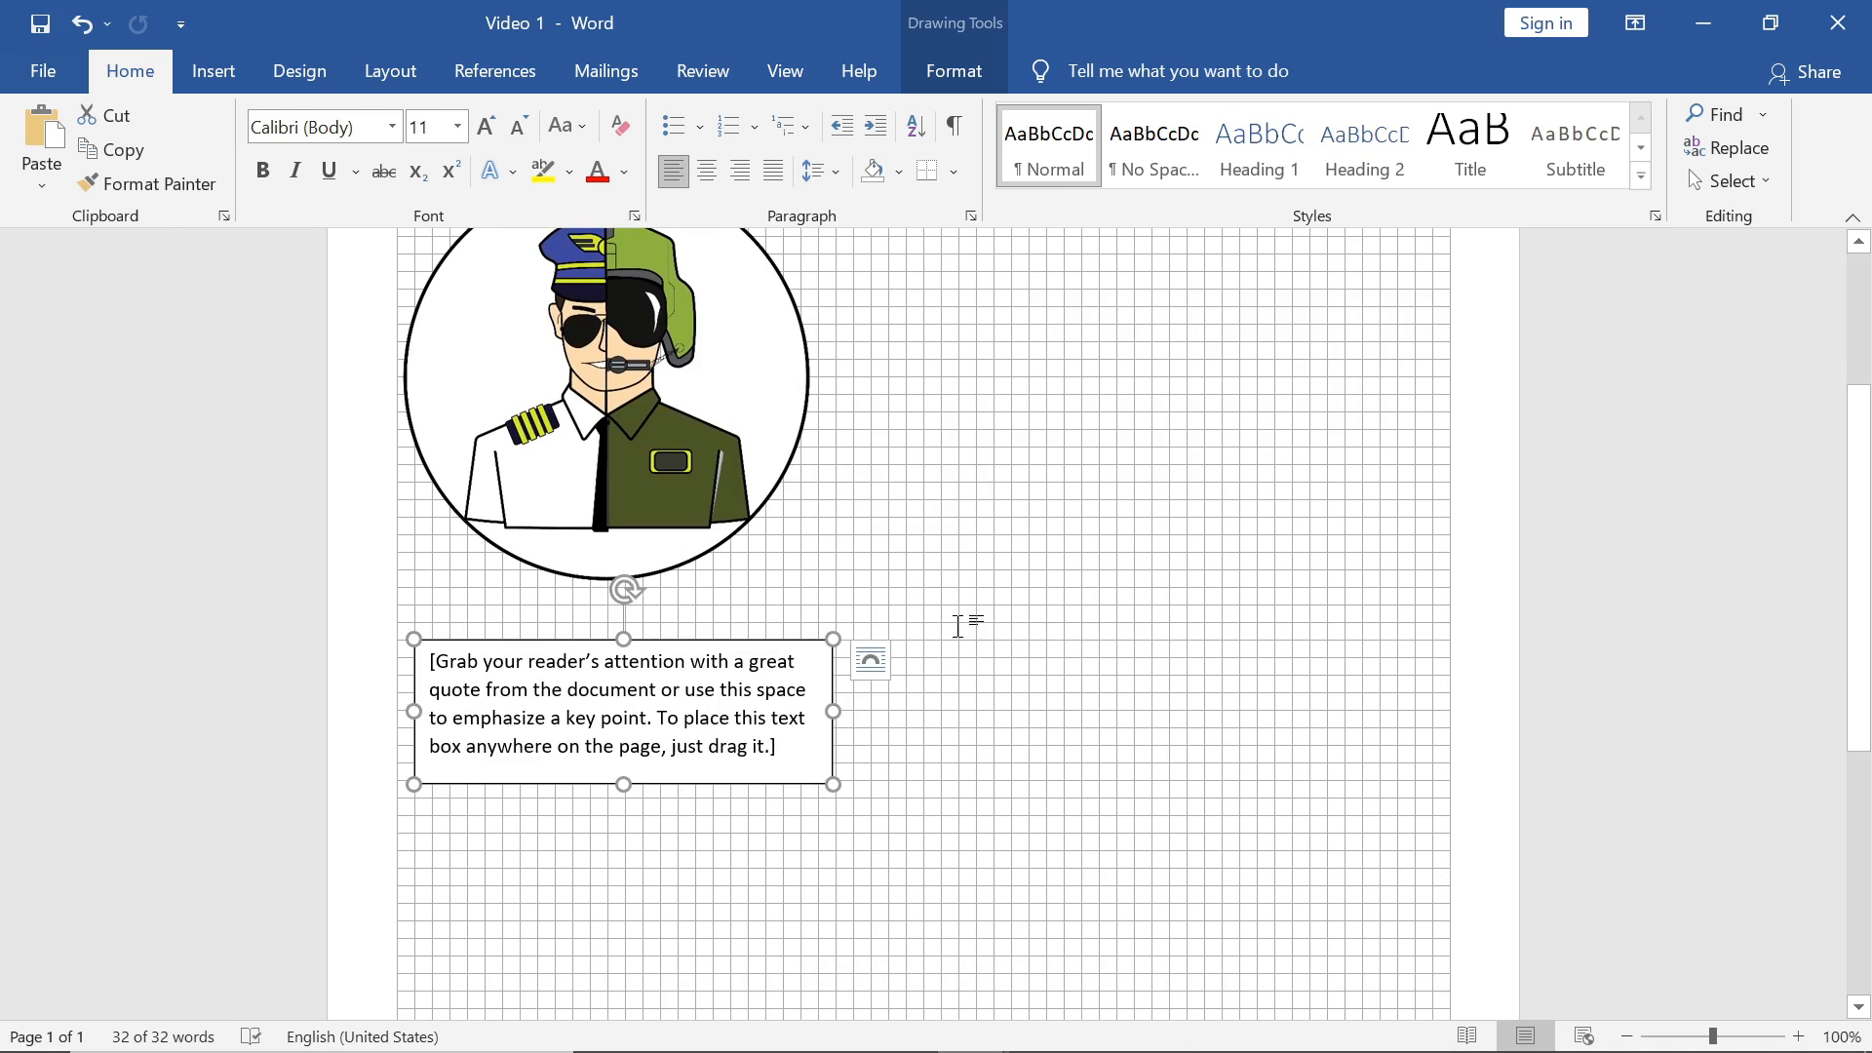
key(XF86AudioRaiseVolume)
key(XF86AudioRaiseVolume)
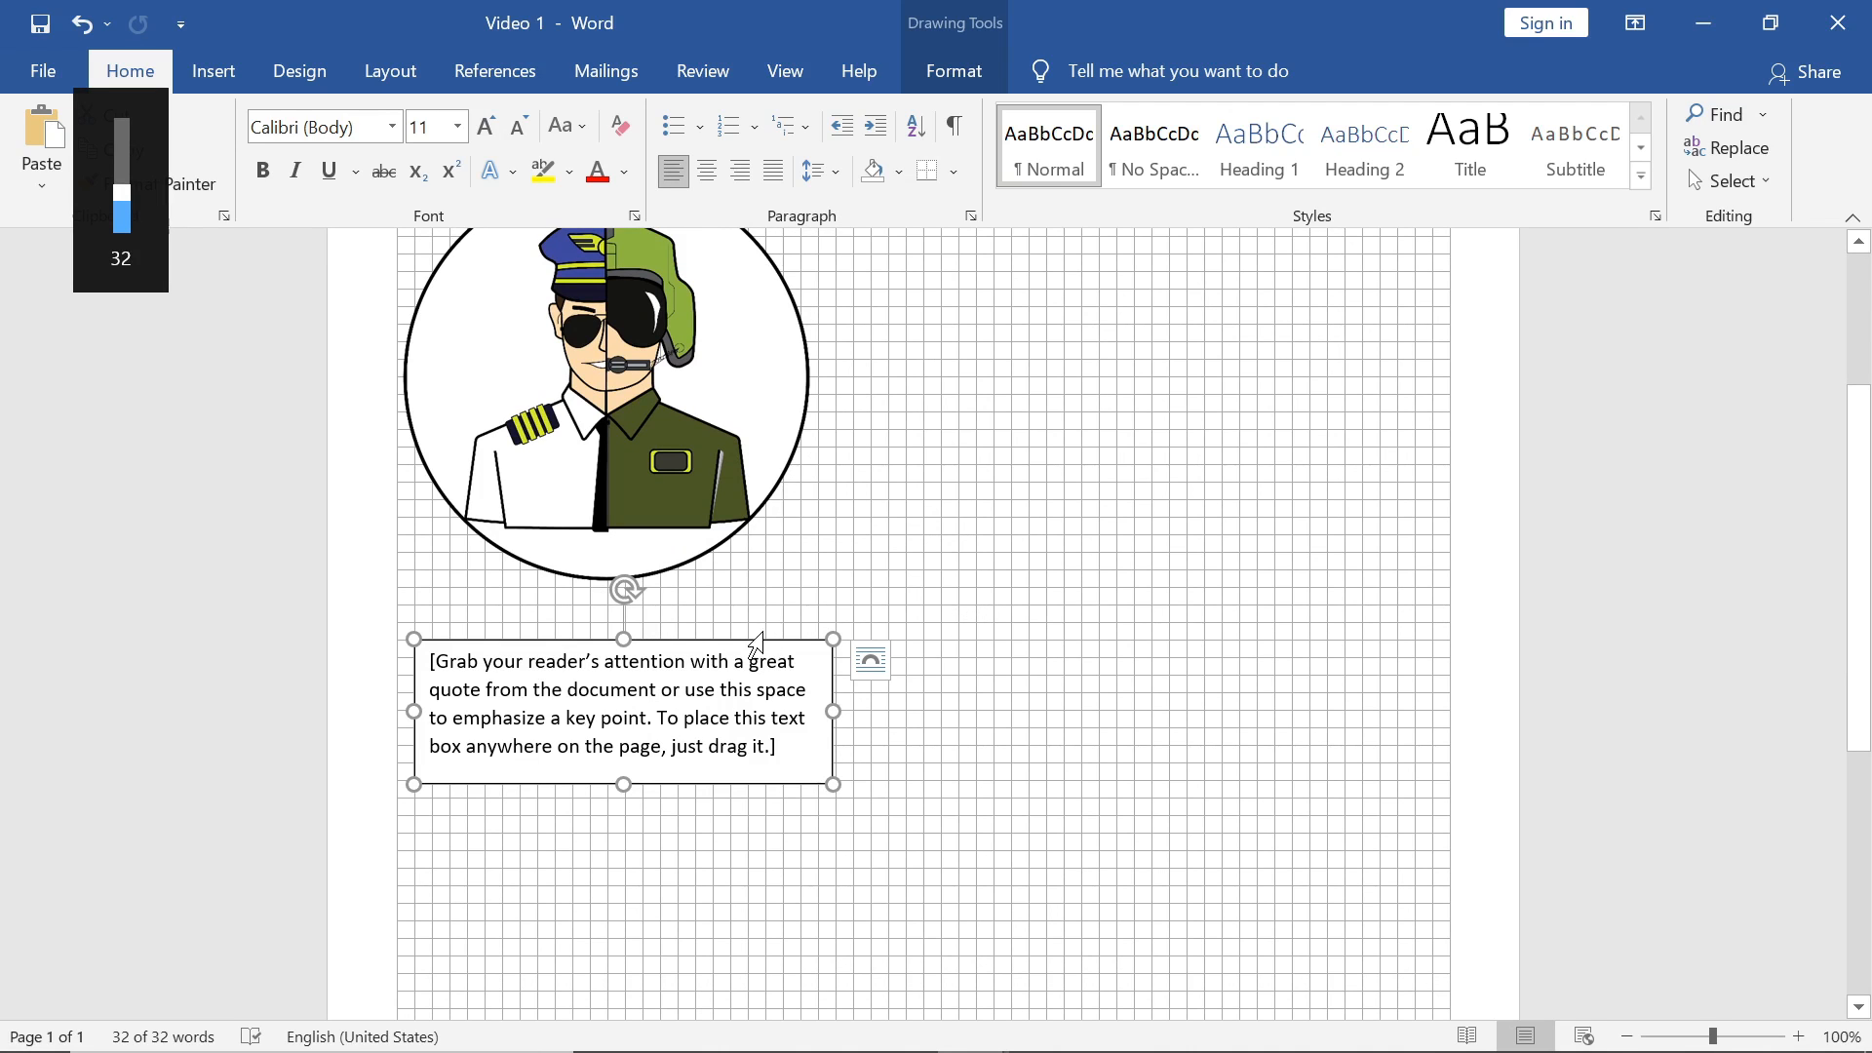
click(849, 564)
scroll(773, 744, down, 2)
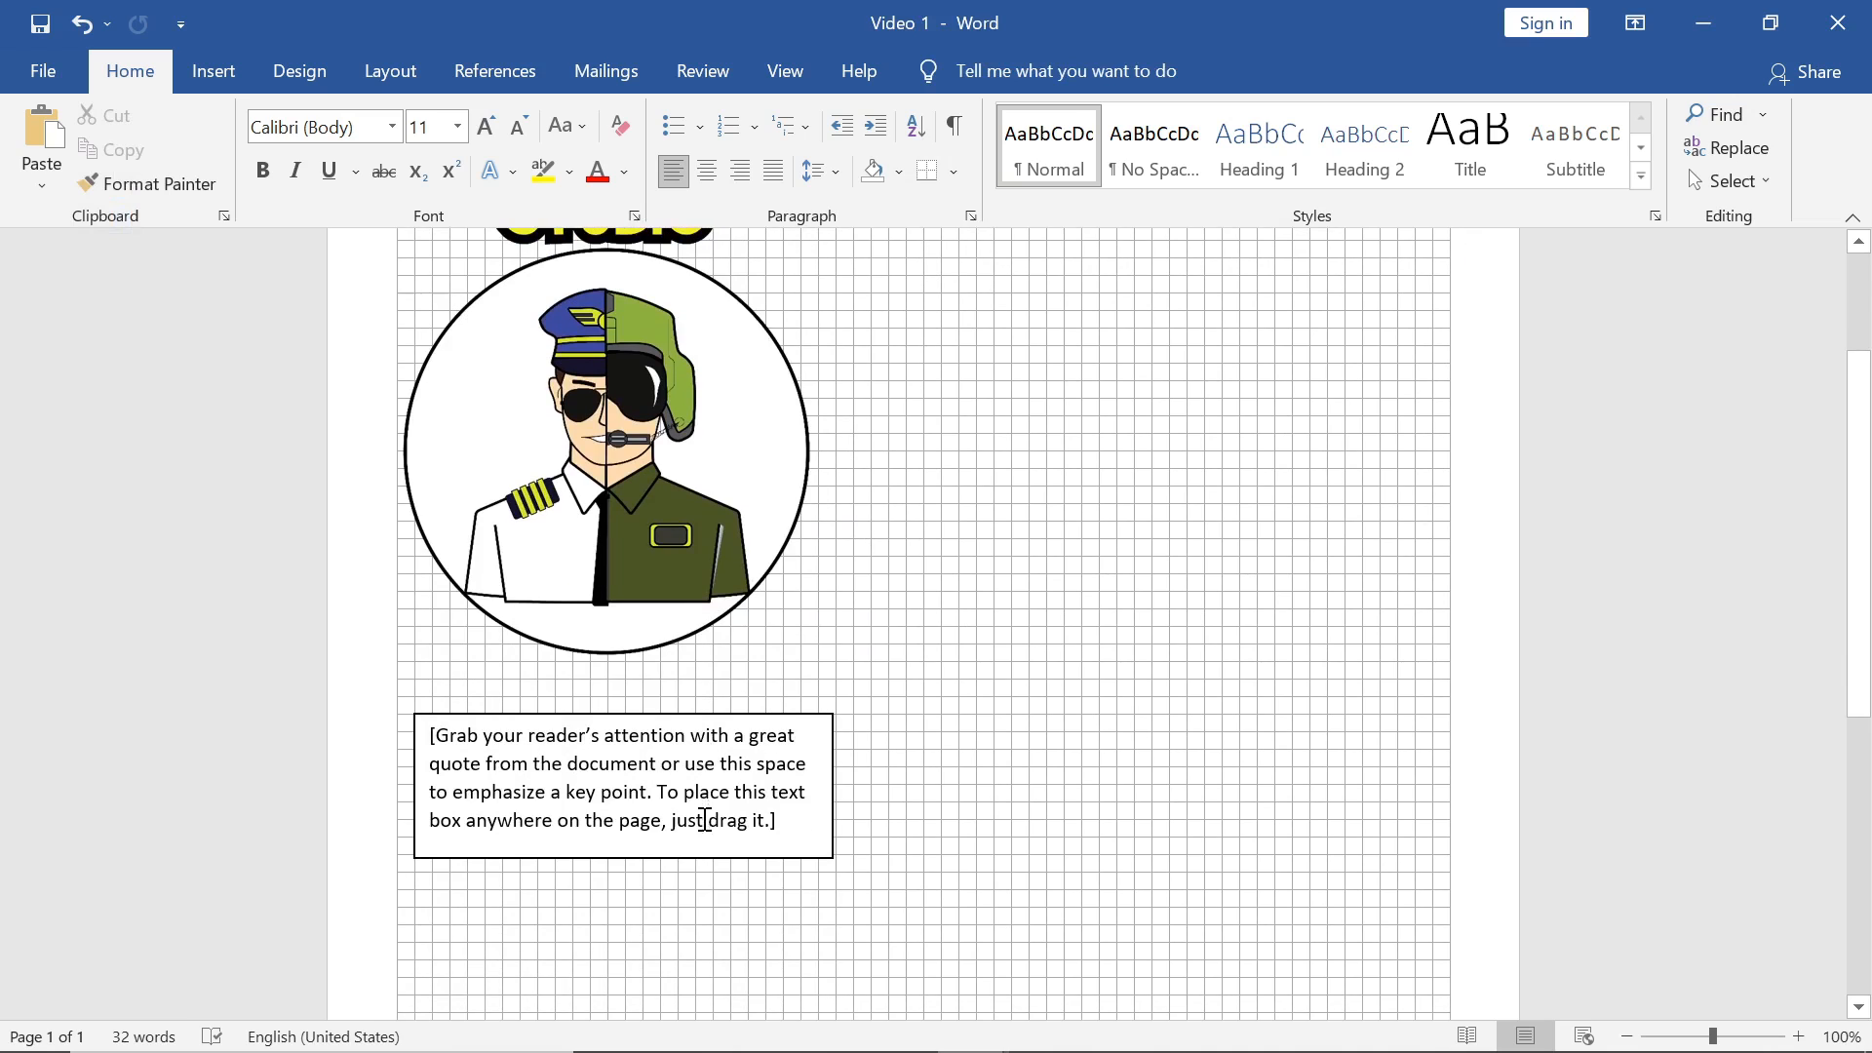
Step: Replace the placeholder with 'Name' and narrow the box to fit the word
click(704, 812)
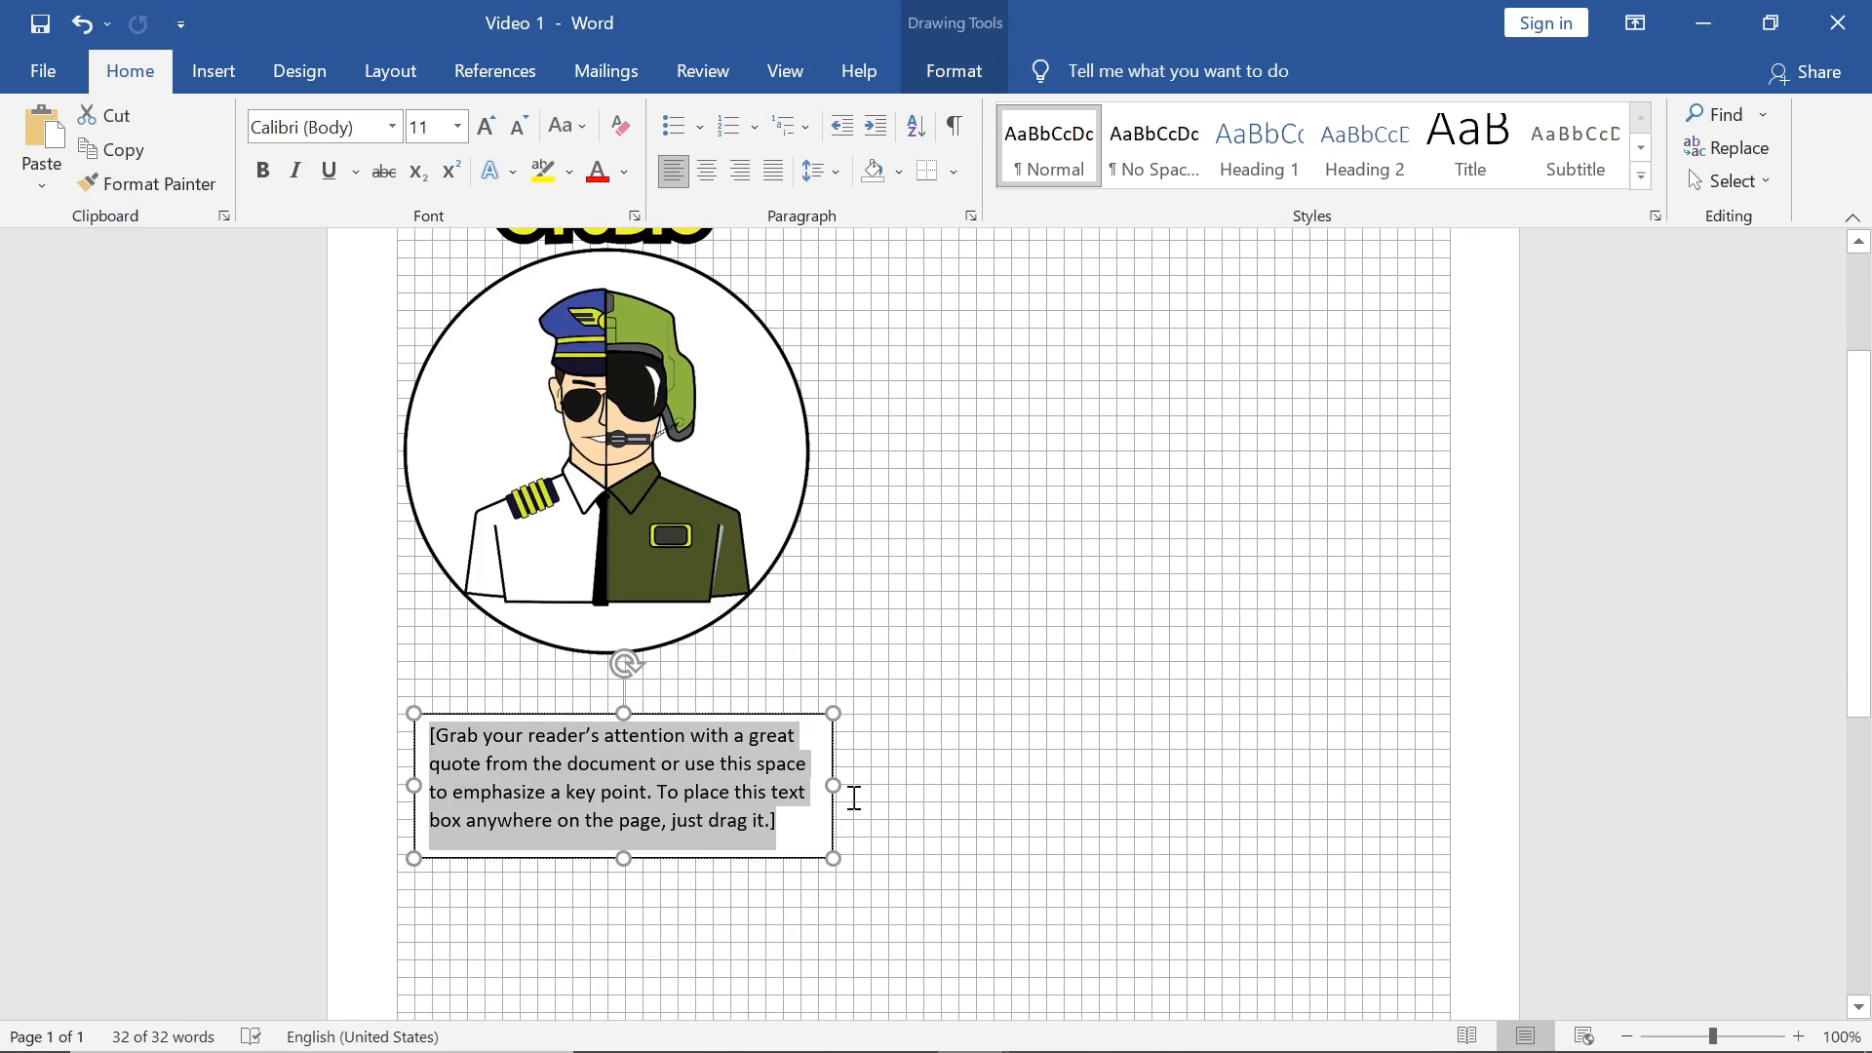
text(nam)
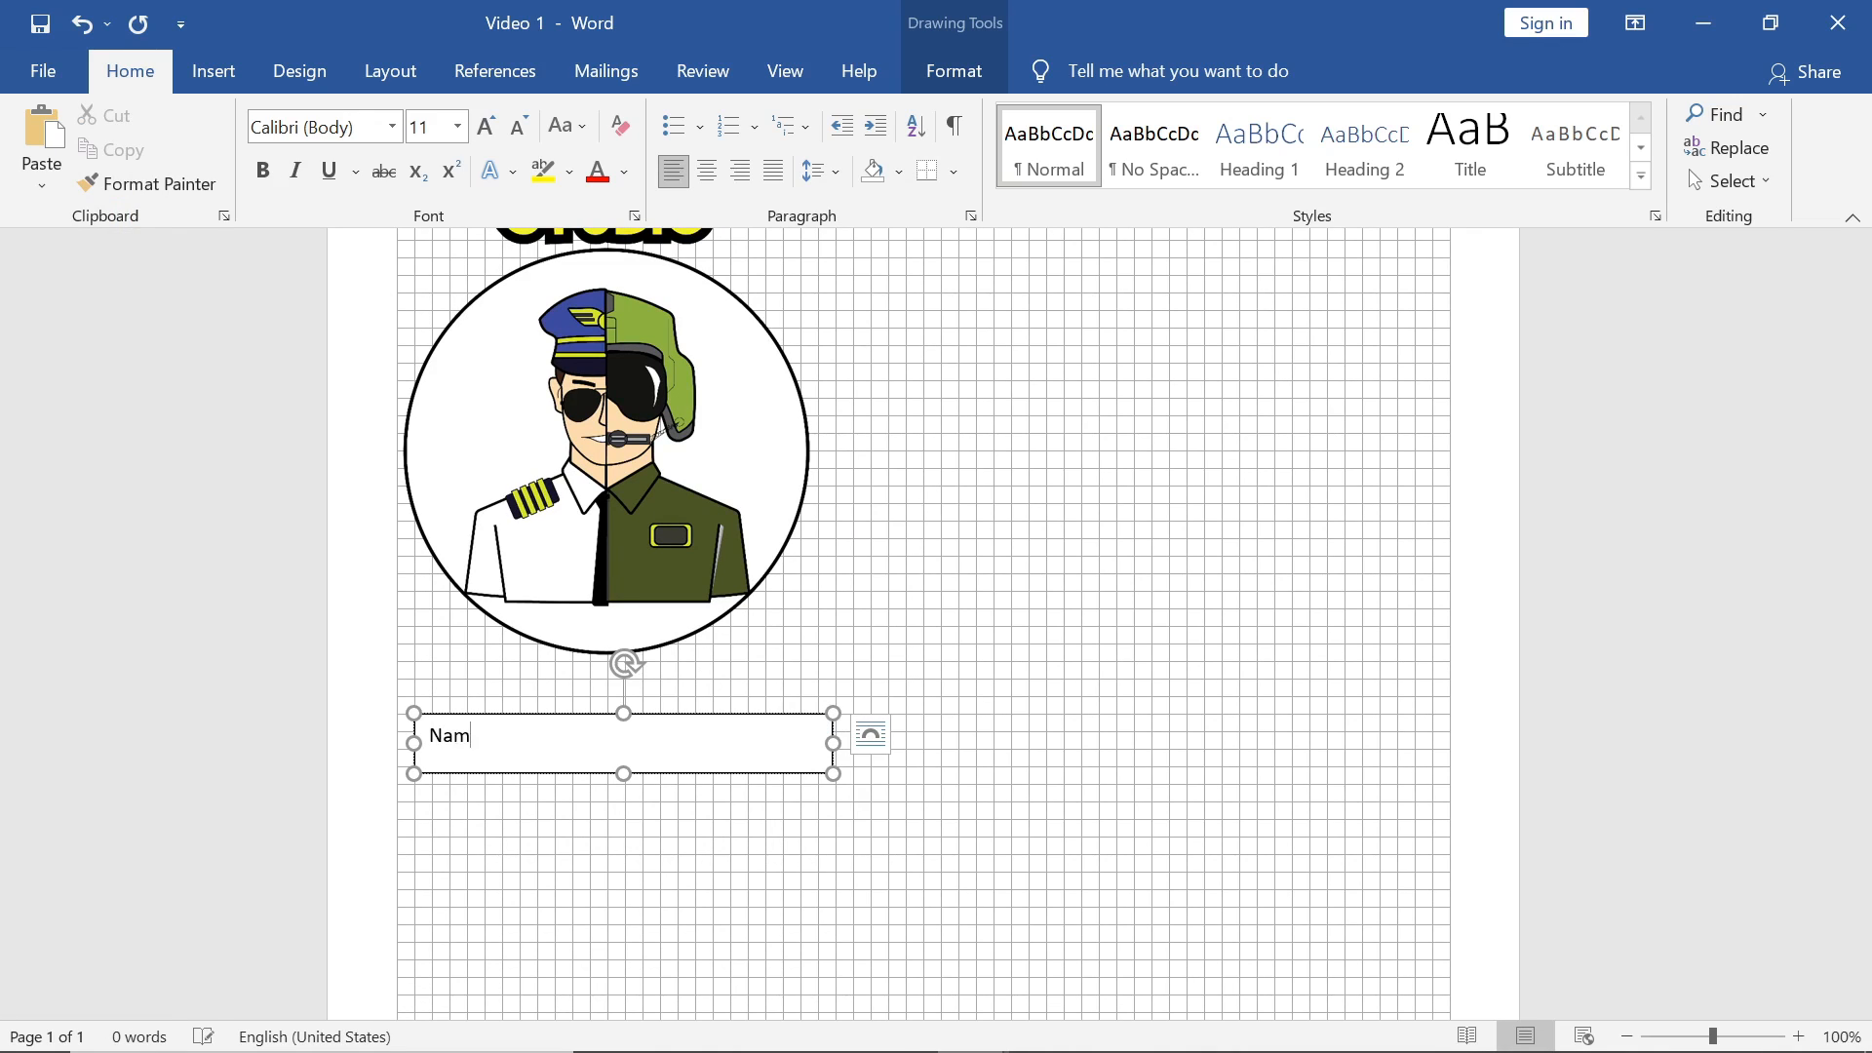
text(e)
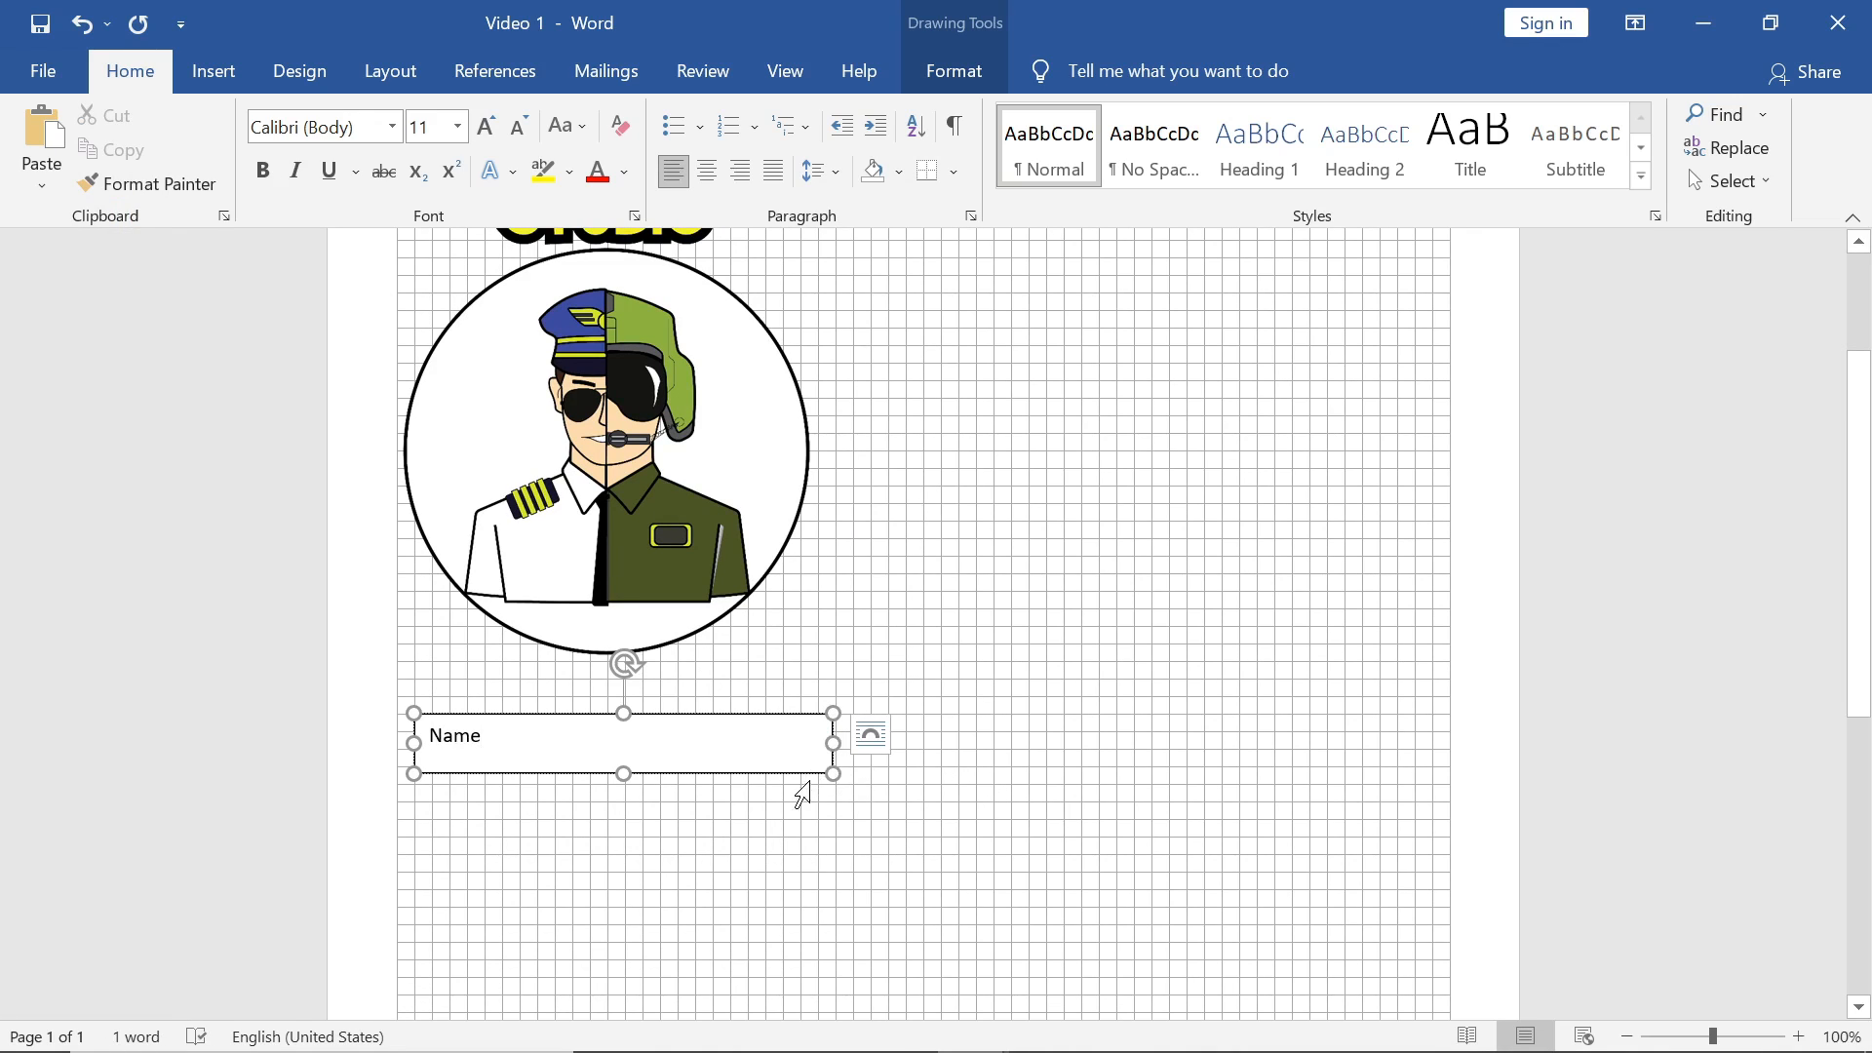
drag(833, 744, 521, 744)
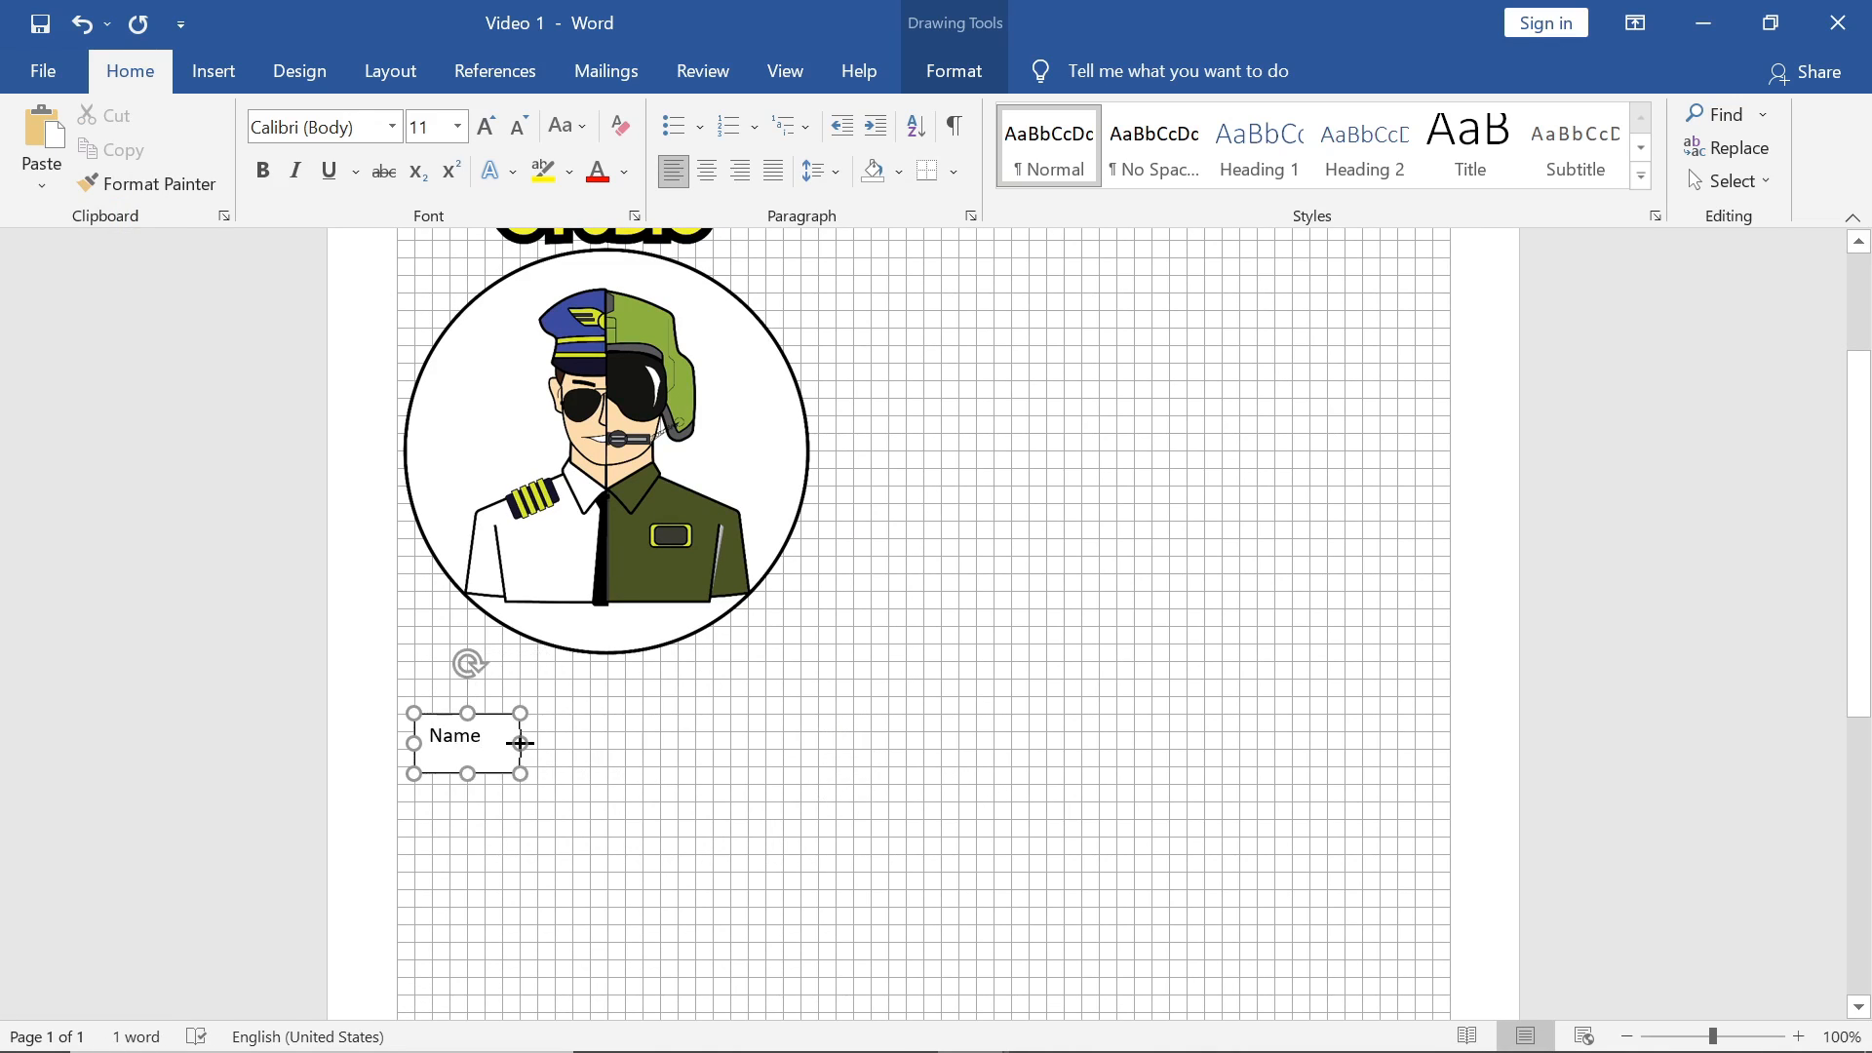
click(1024, 401)
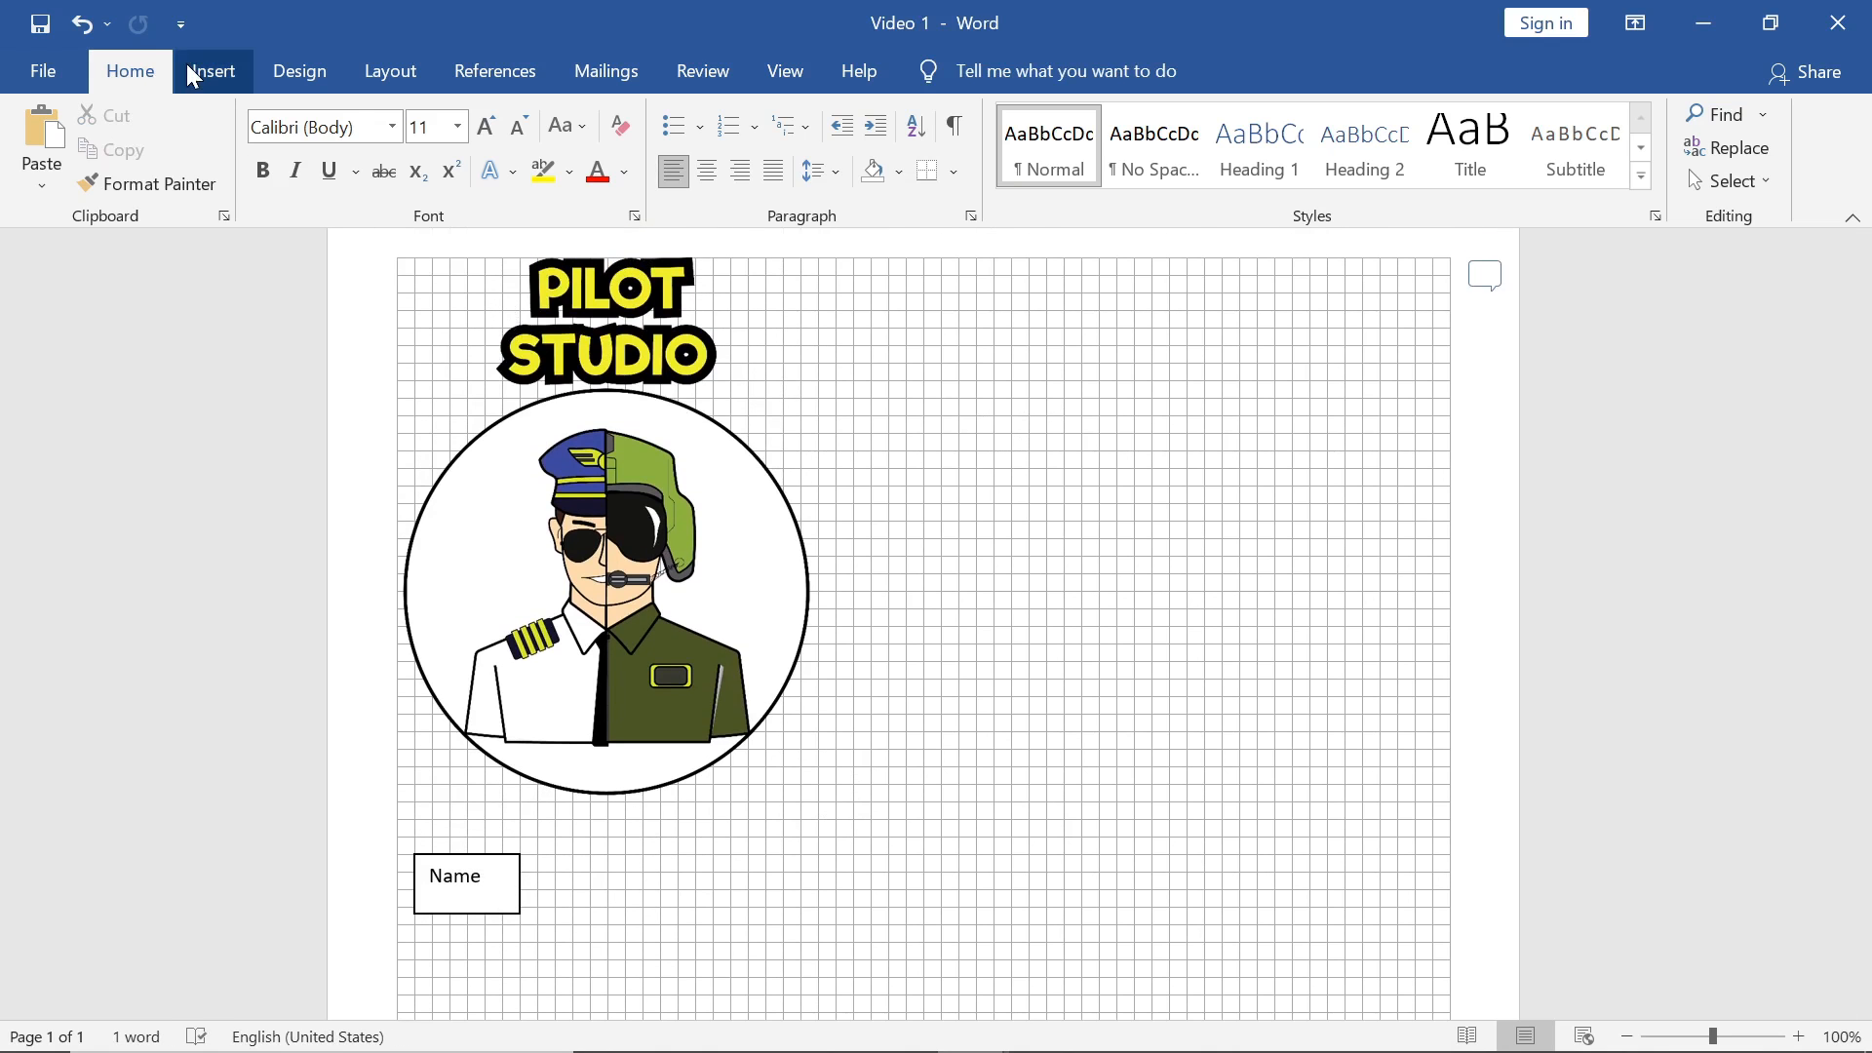
Step: Insert a second Simple Text Box and move it down beside the Name box
click(192, 78)
click(1450, 137)
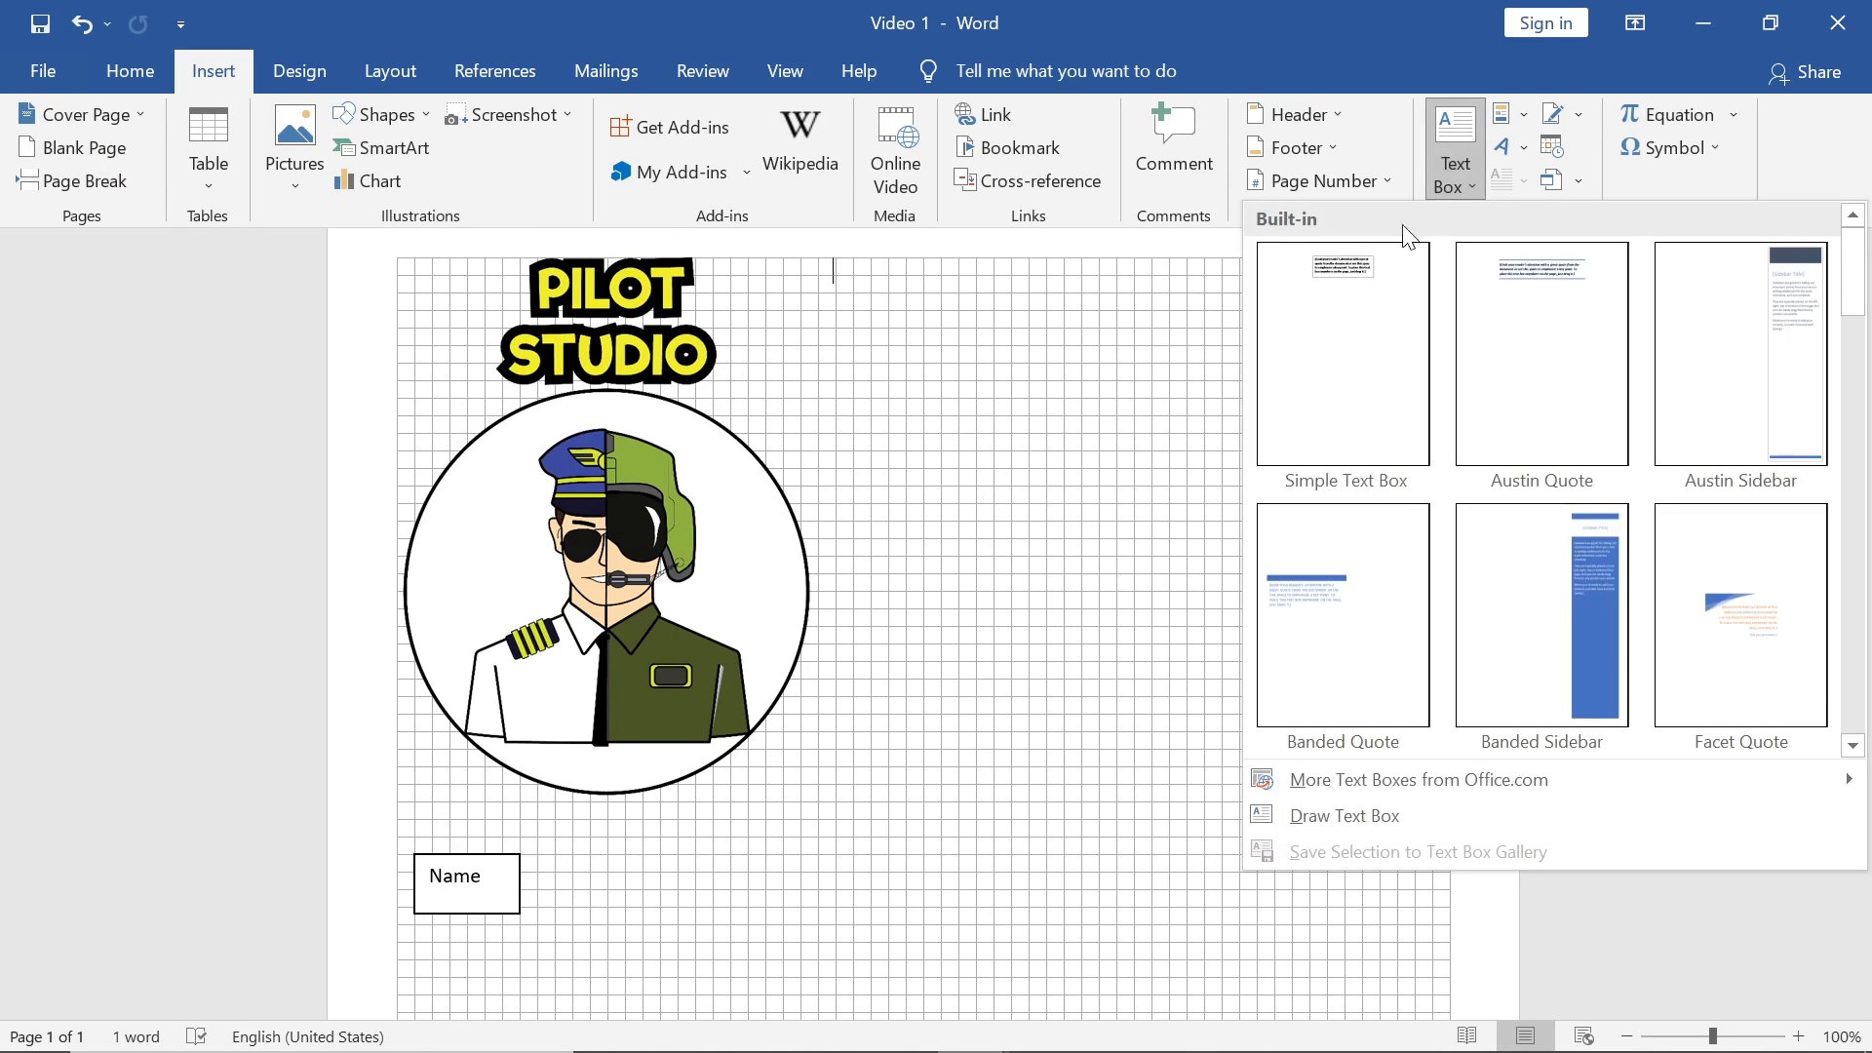
click(1363, 303)
drag(956, 332, 1063, 895)
Step: Type 'Address' in the new box and shrink the box to a smaller size
triple_click(1197, 933)
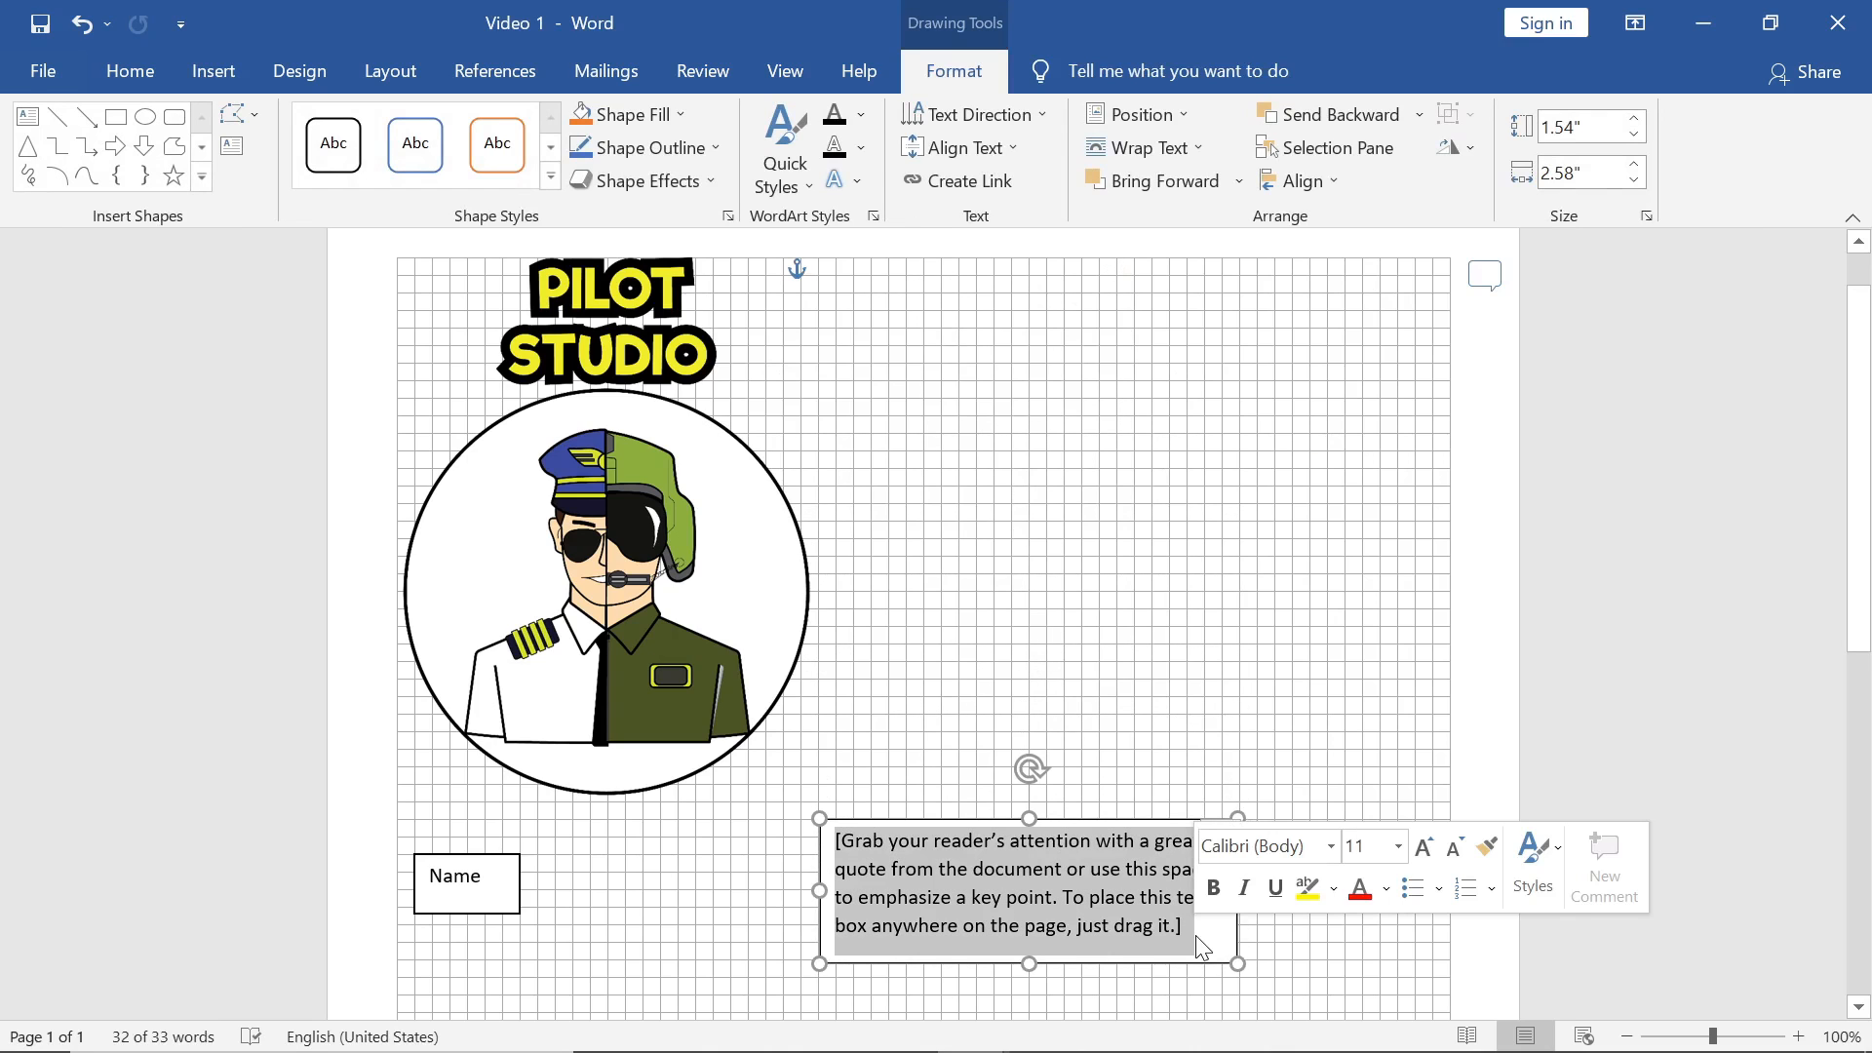
text(Ad)
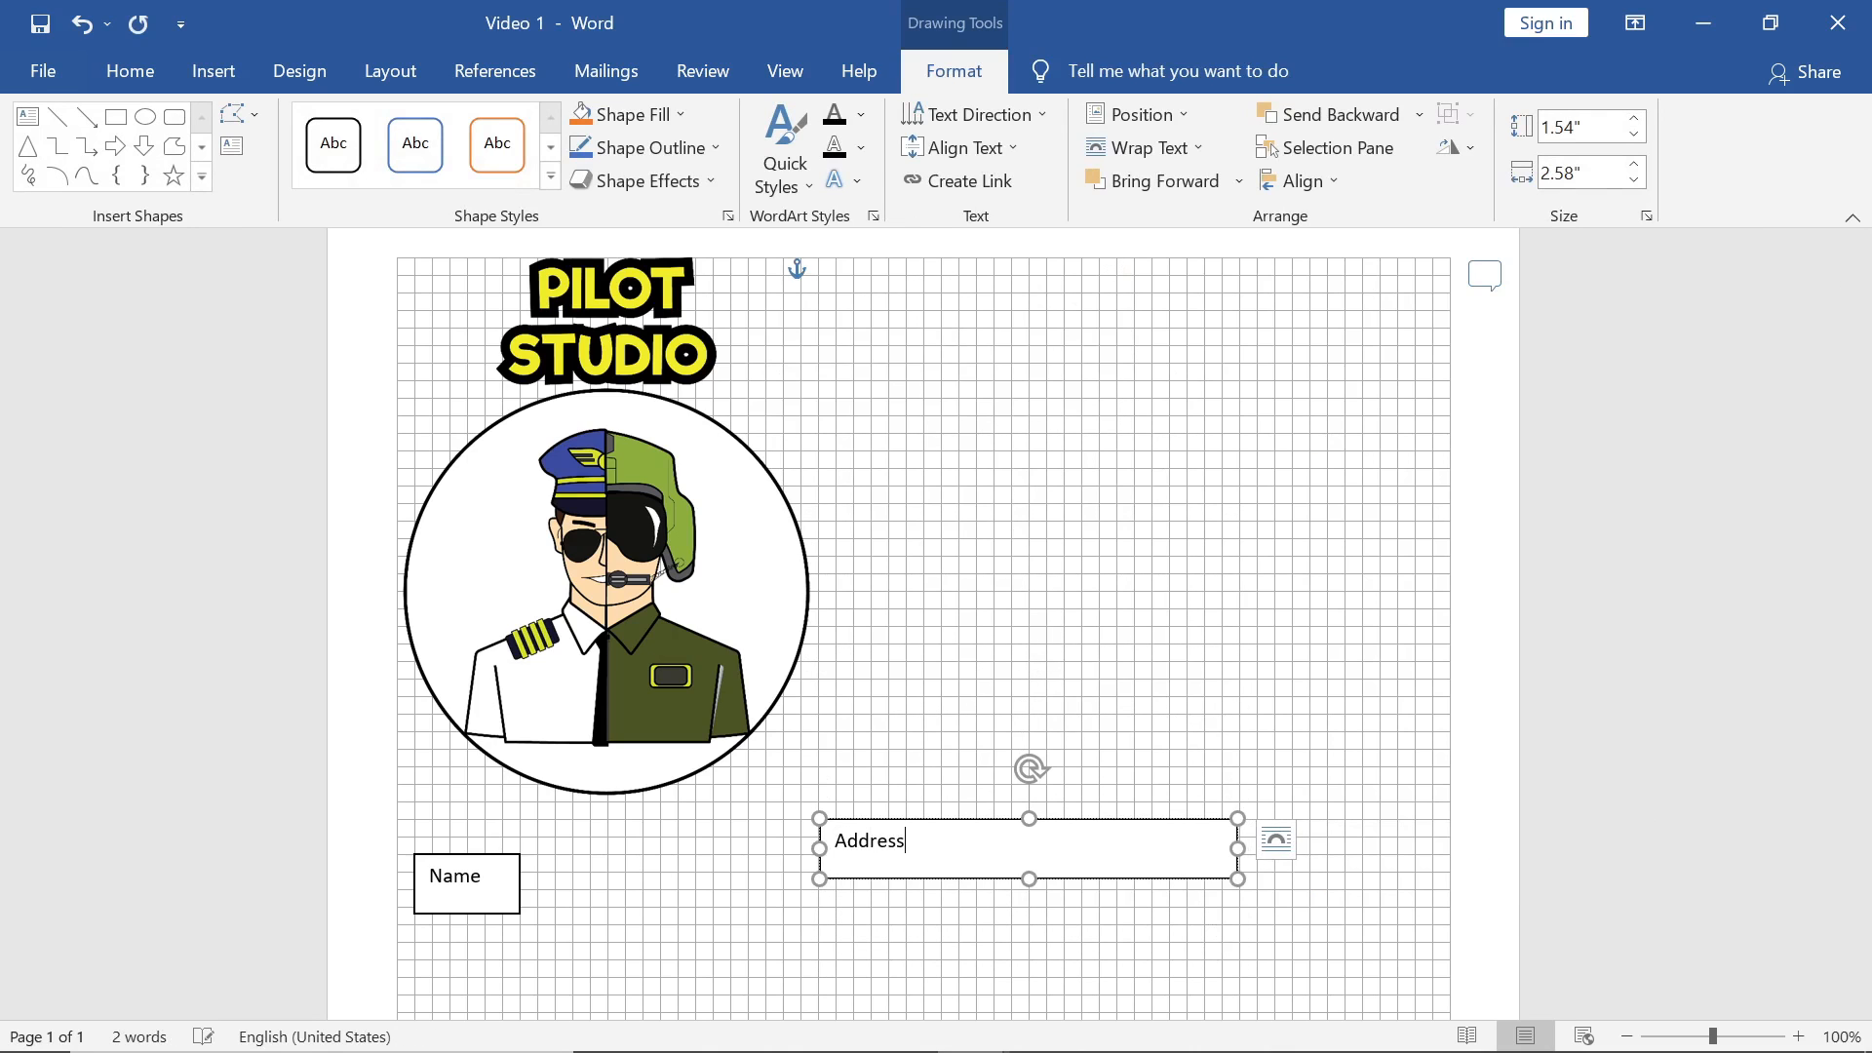
text(dress)
key(Return)
key(BackSpace)
click(1174, 907)
click(1174, 865)
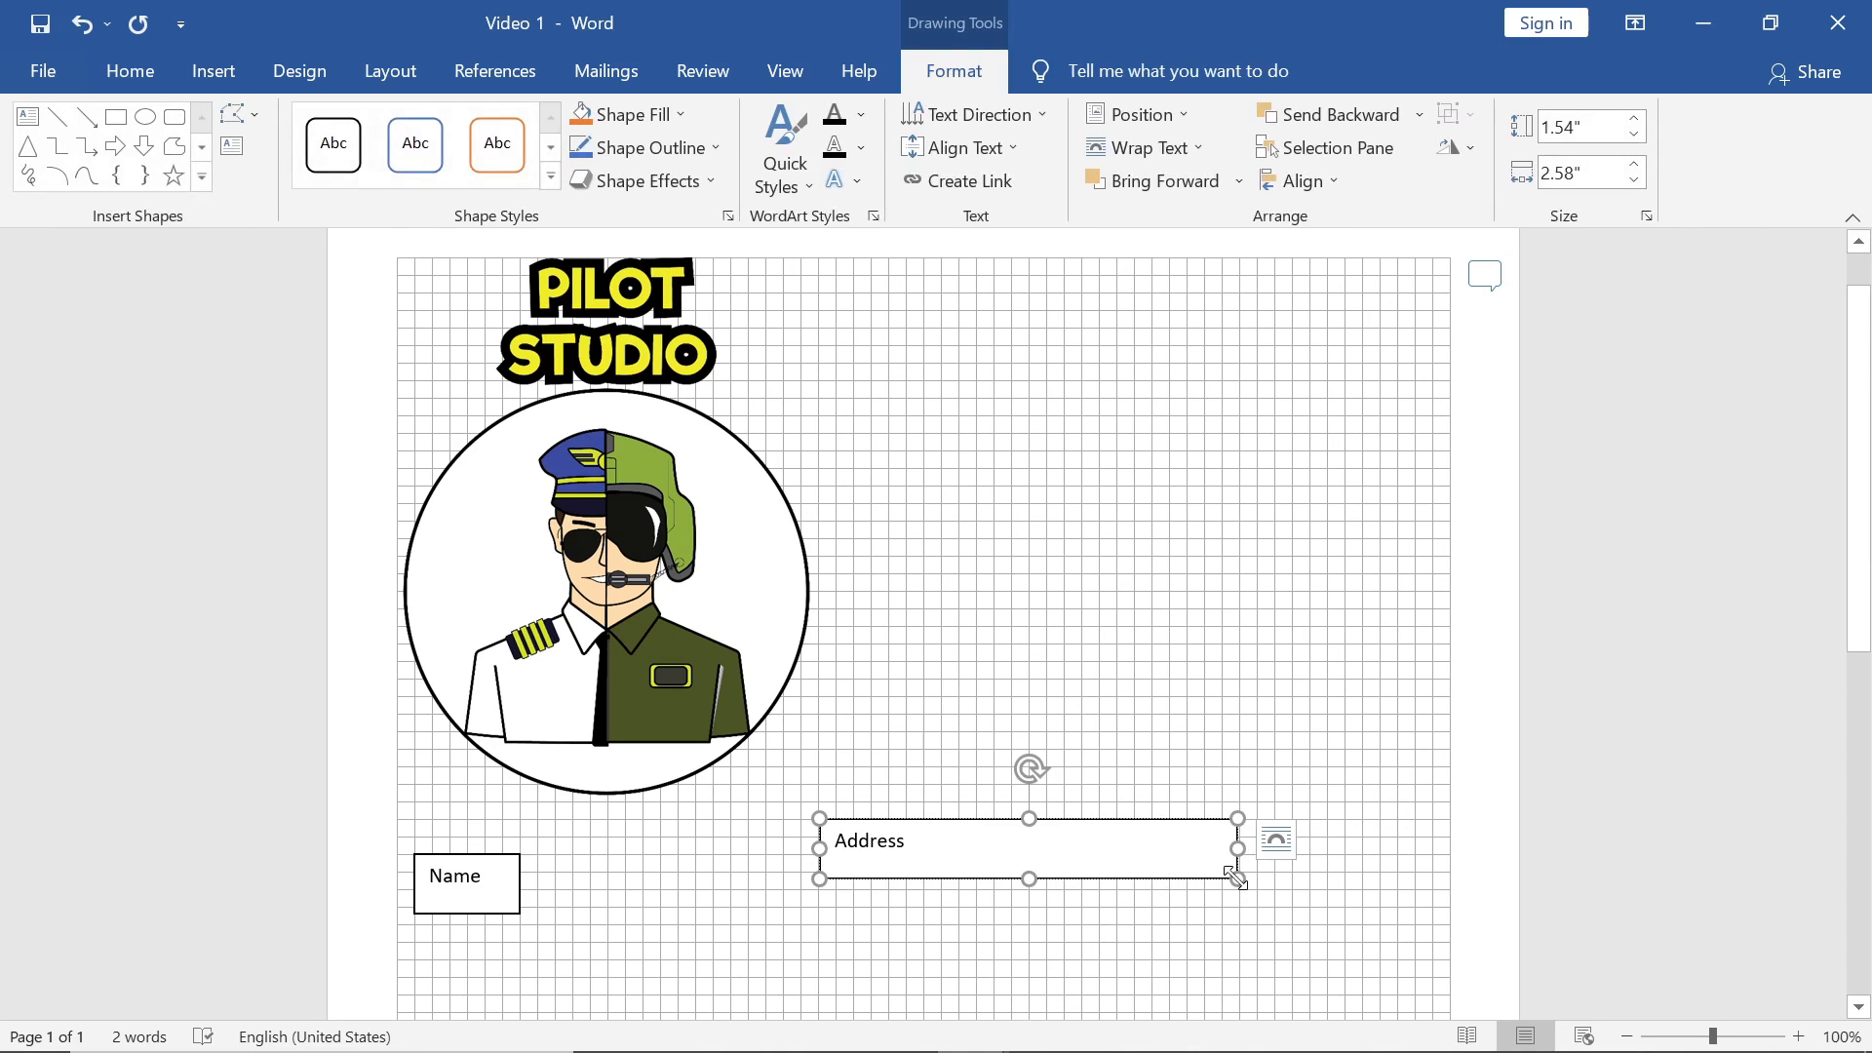
drag(1238, 881, 1099, 869)
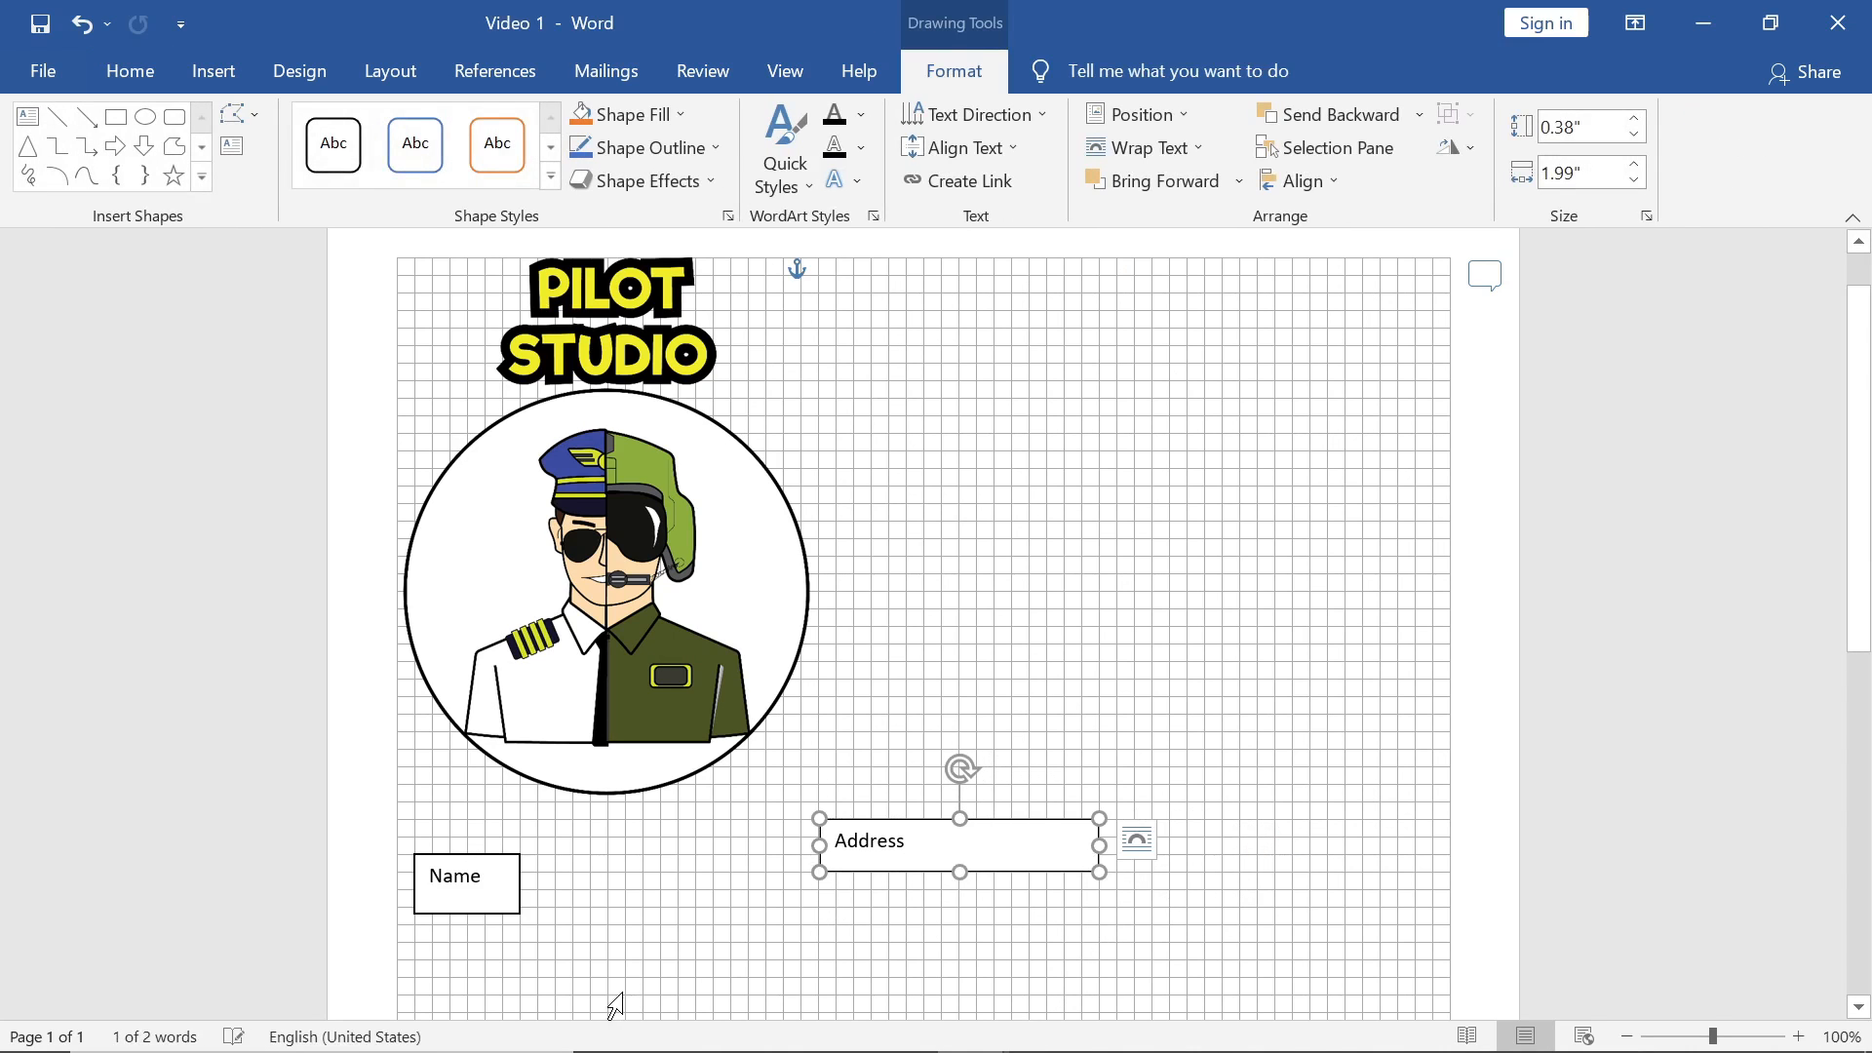
Step: Centre the text in both the Address and Name boxes
click(902, 842)
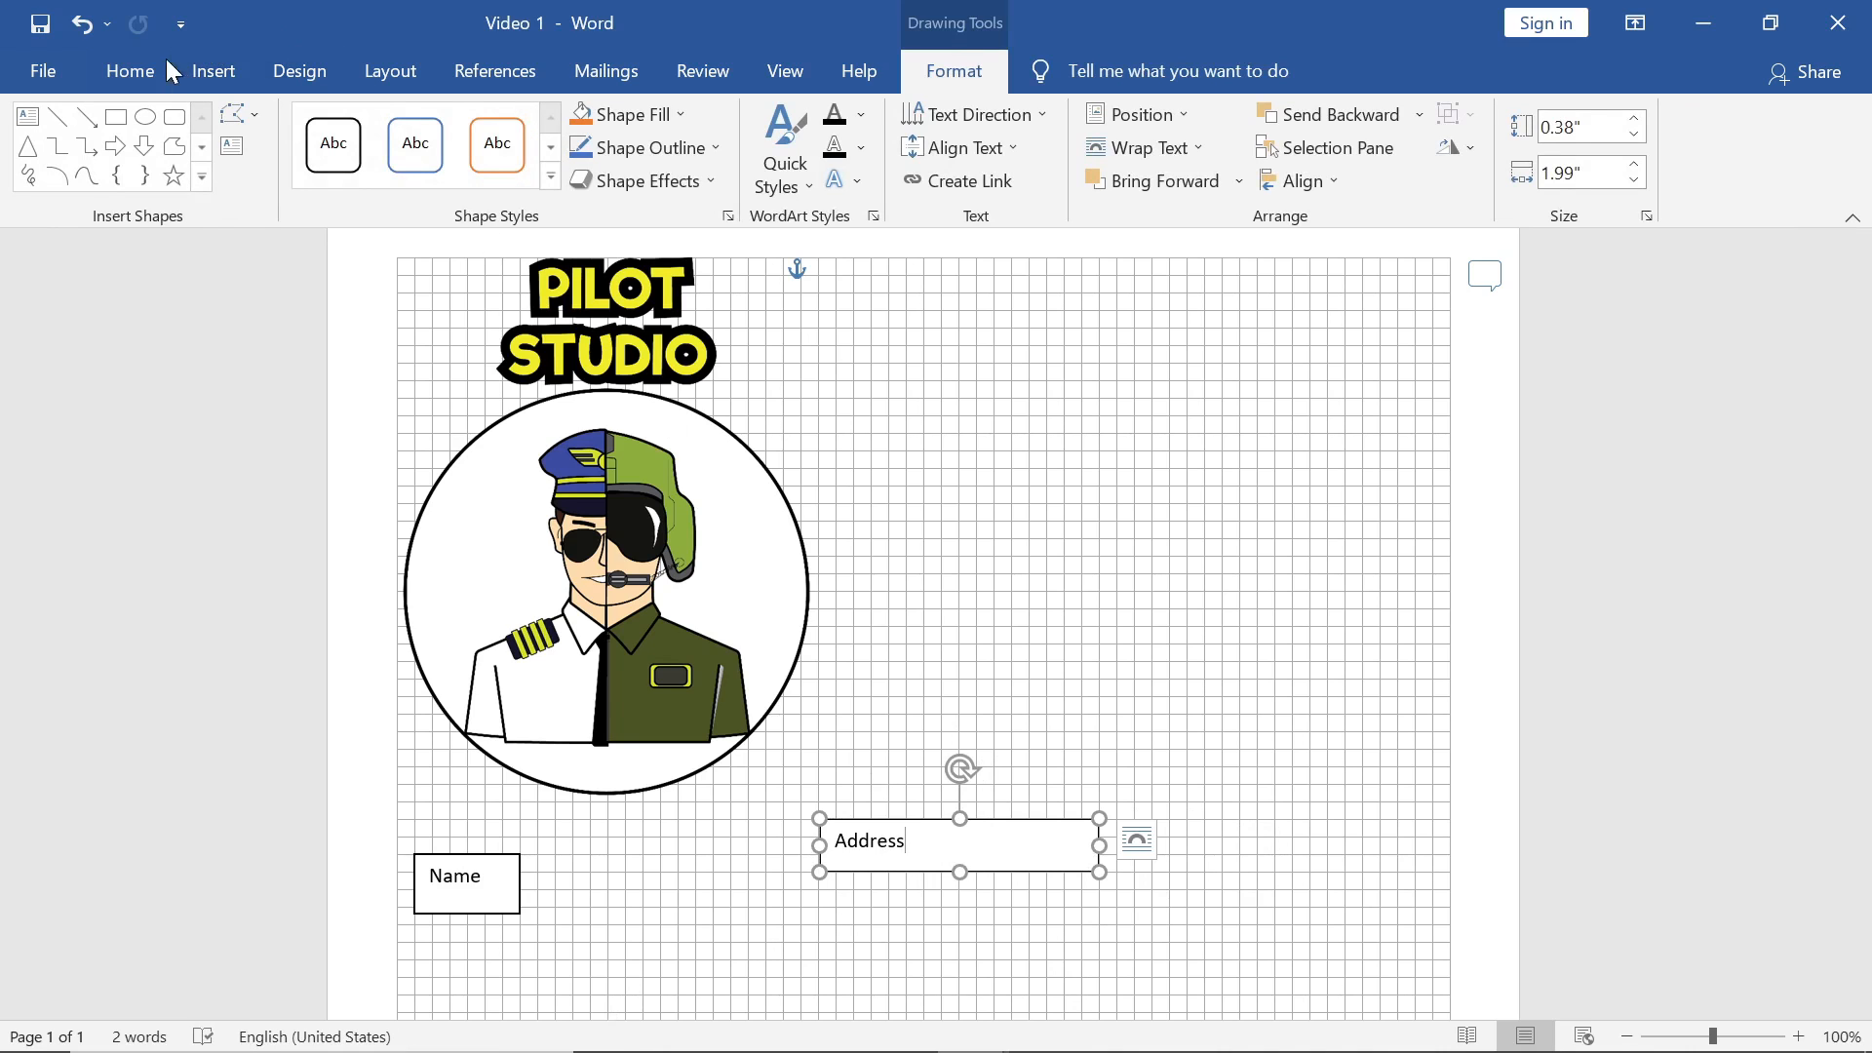
click(131, 70)
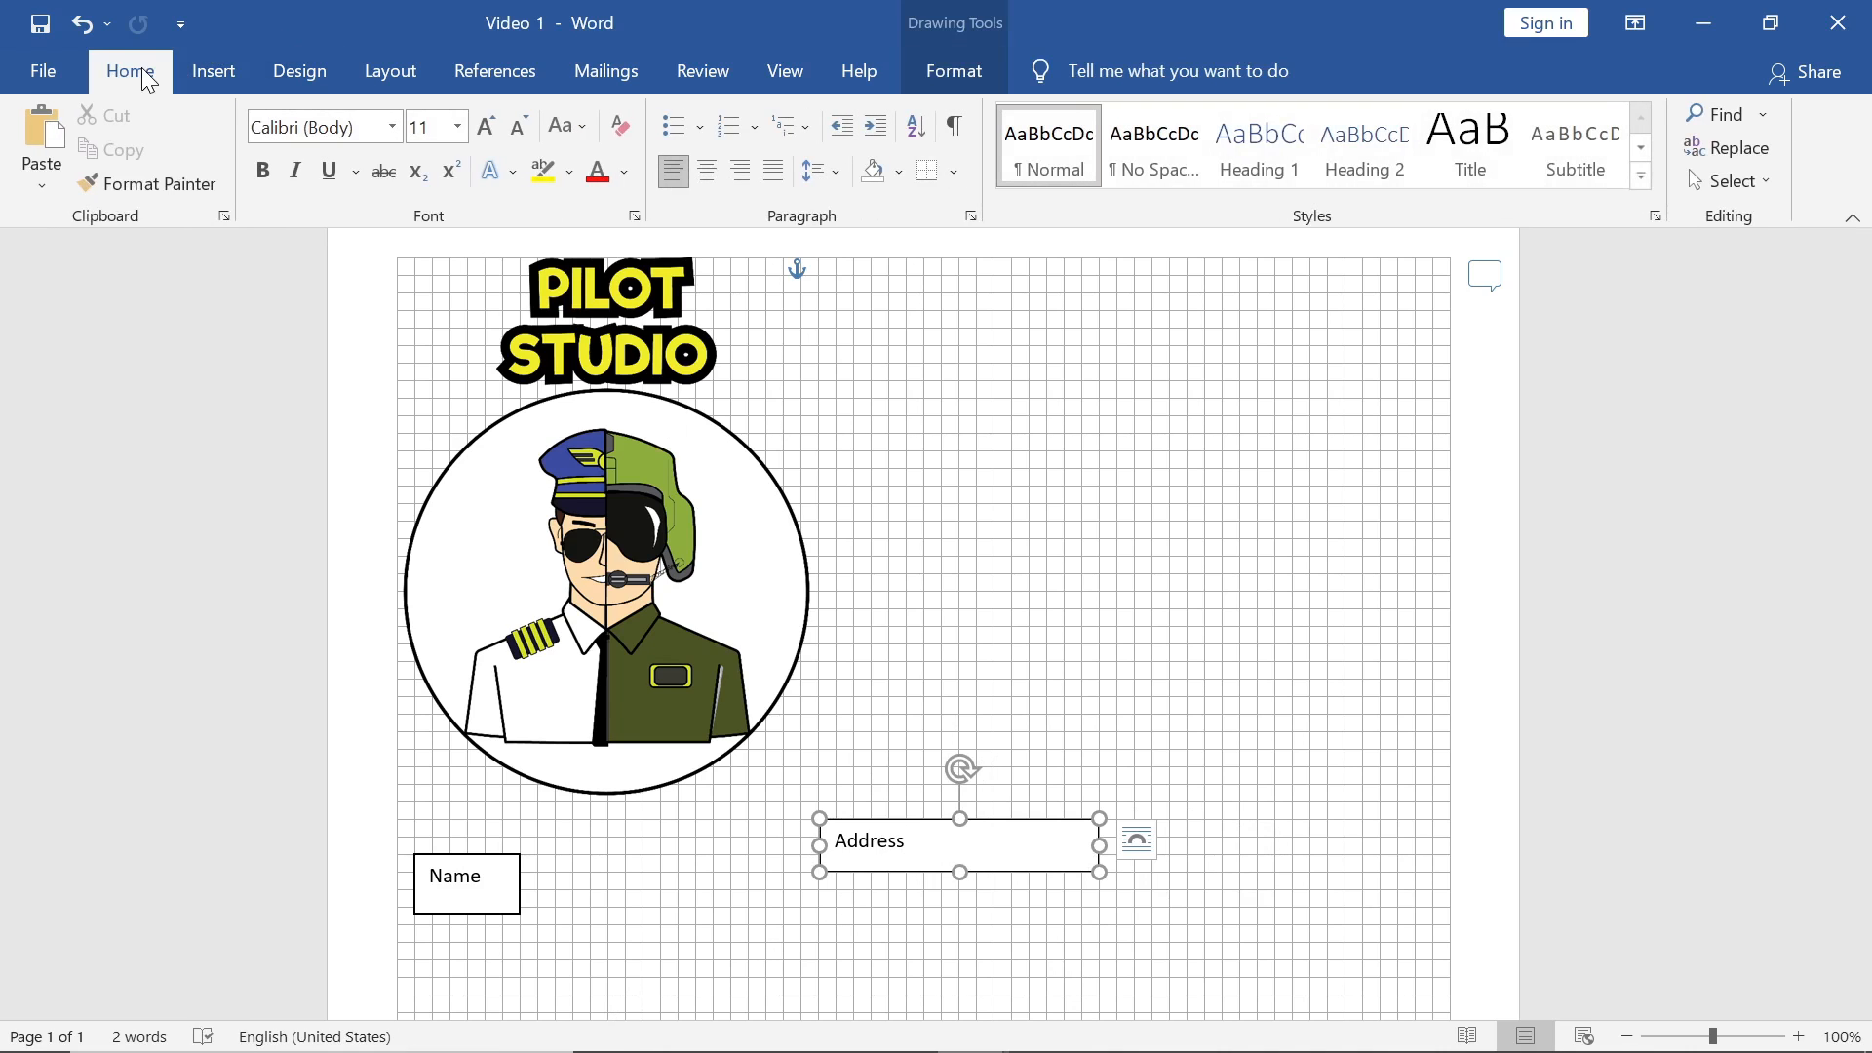
click(705, 173)
click(480, 889)
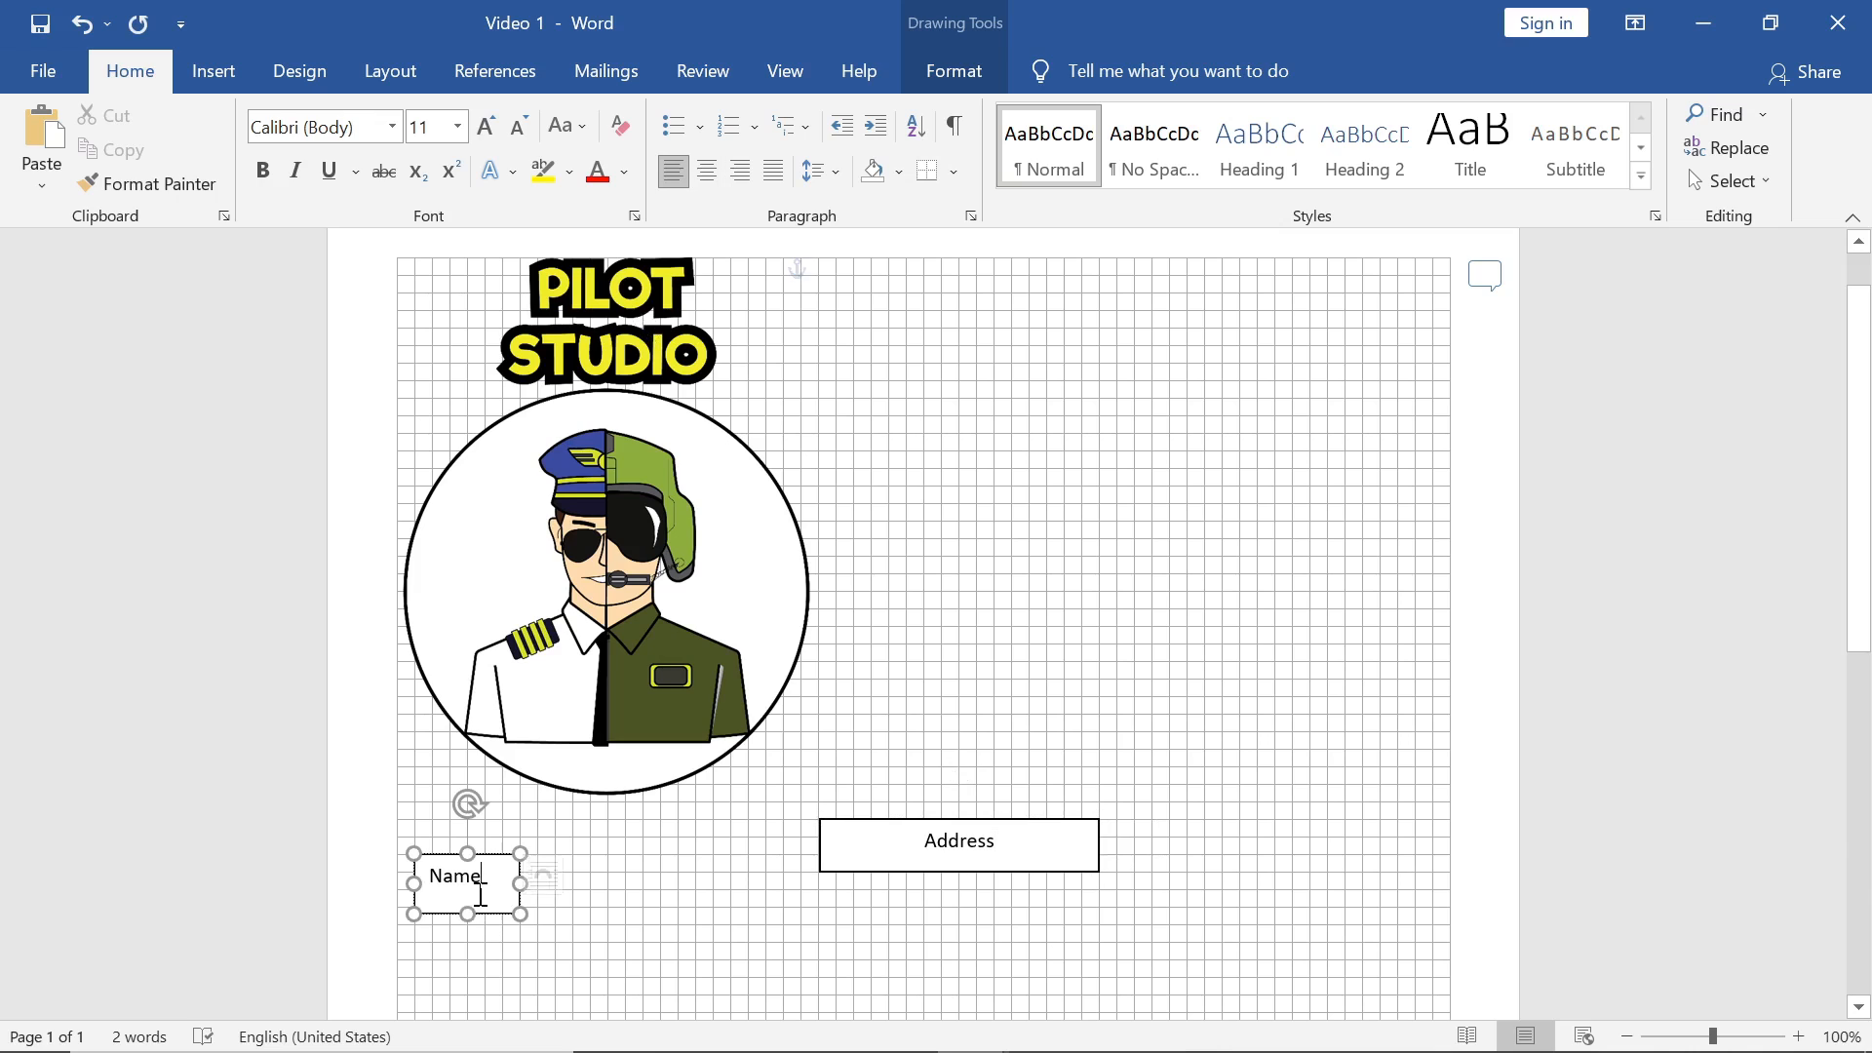
key(ctrl+e)
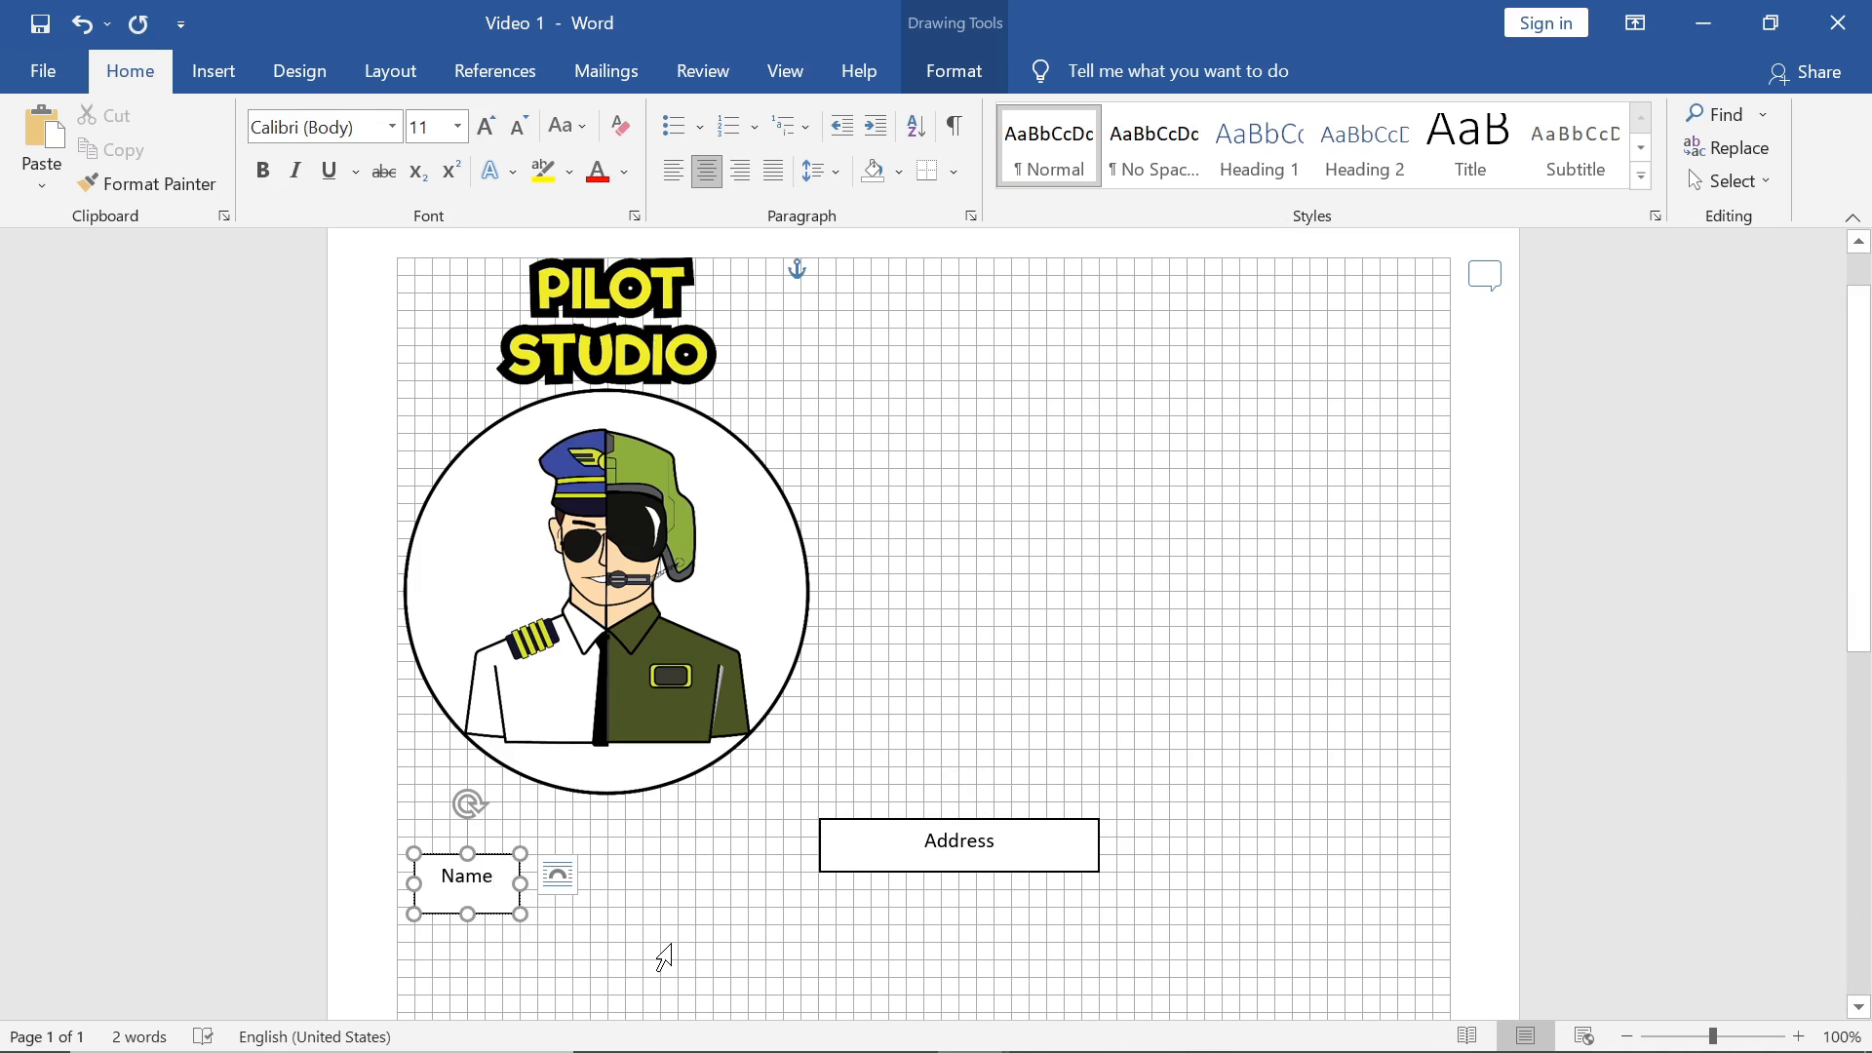
click(671, 944)
click(1336, 681)
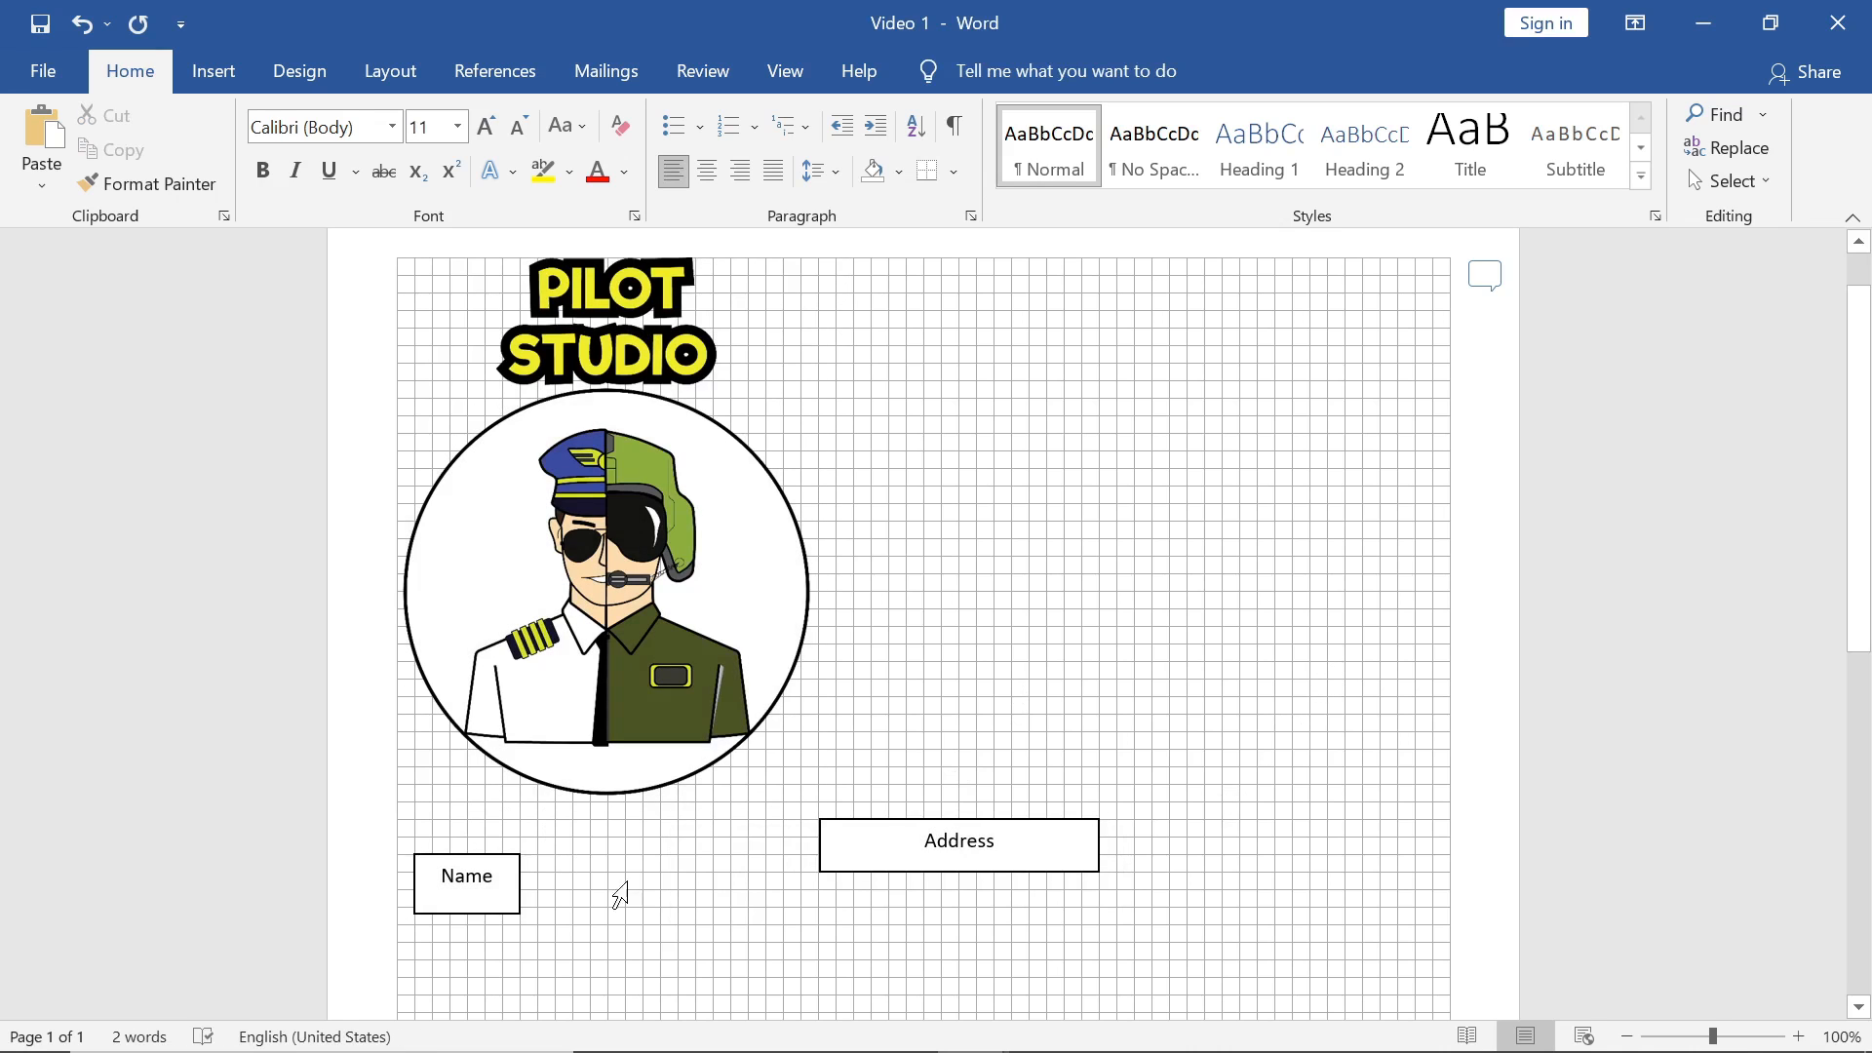
click(783, 76)
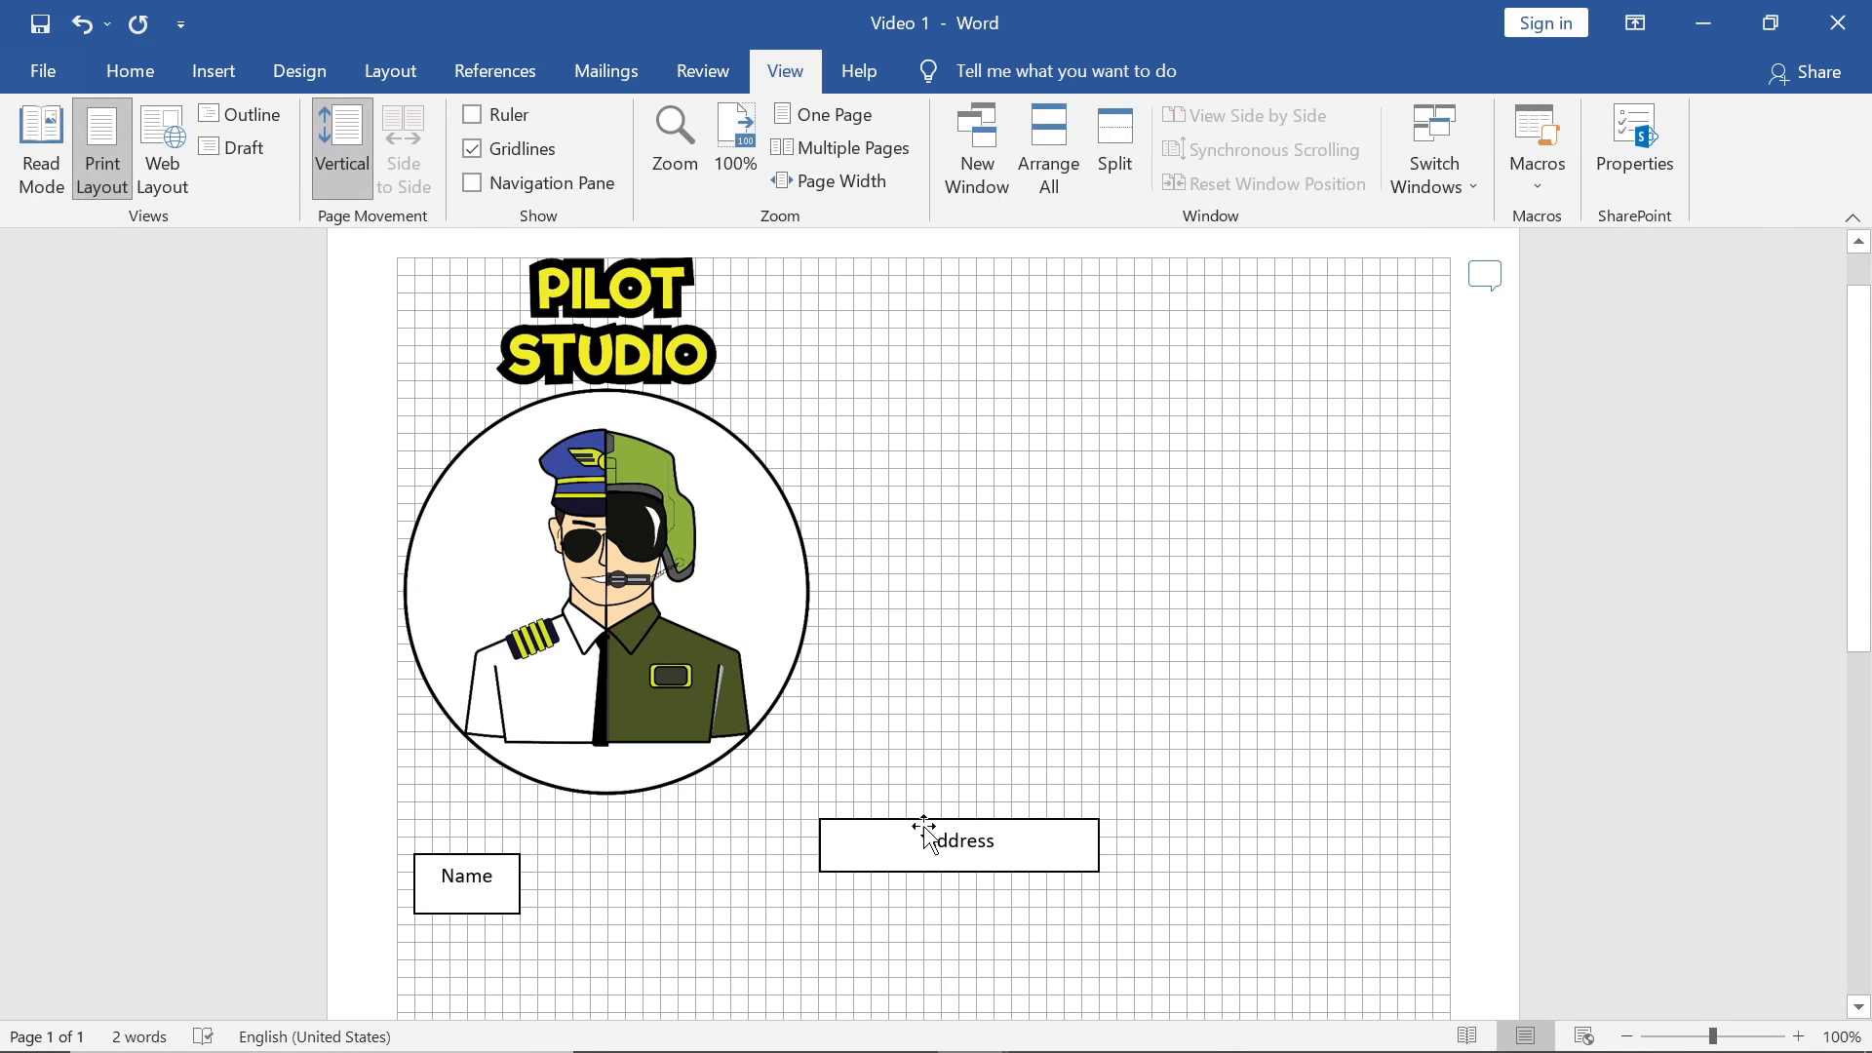
Step: Align the Address box to the right margin with Align Right
drag(936, 824, 660, 862)
click(1108, 773)
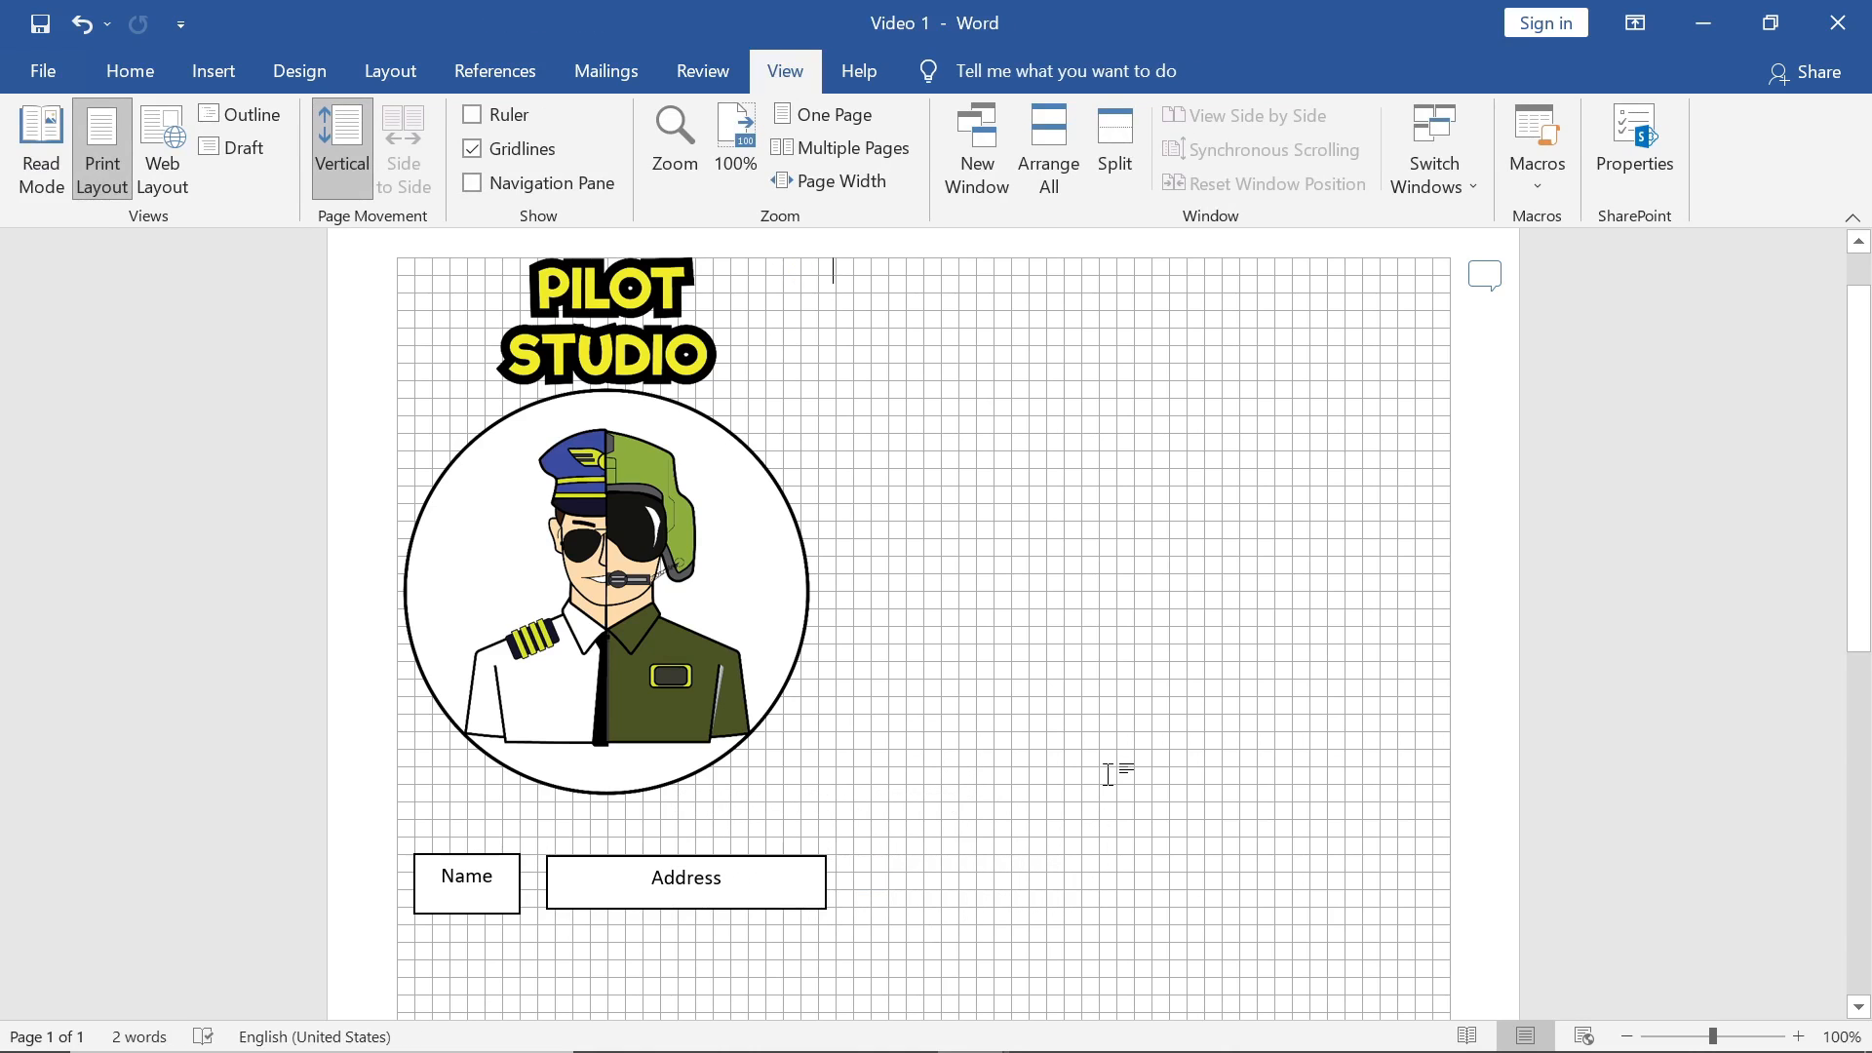
click(738, 857)
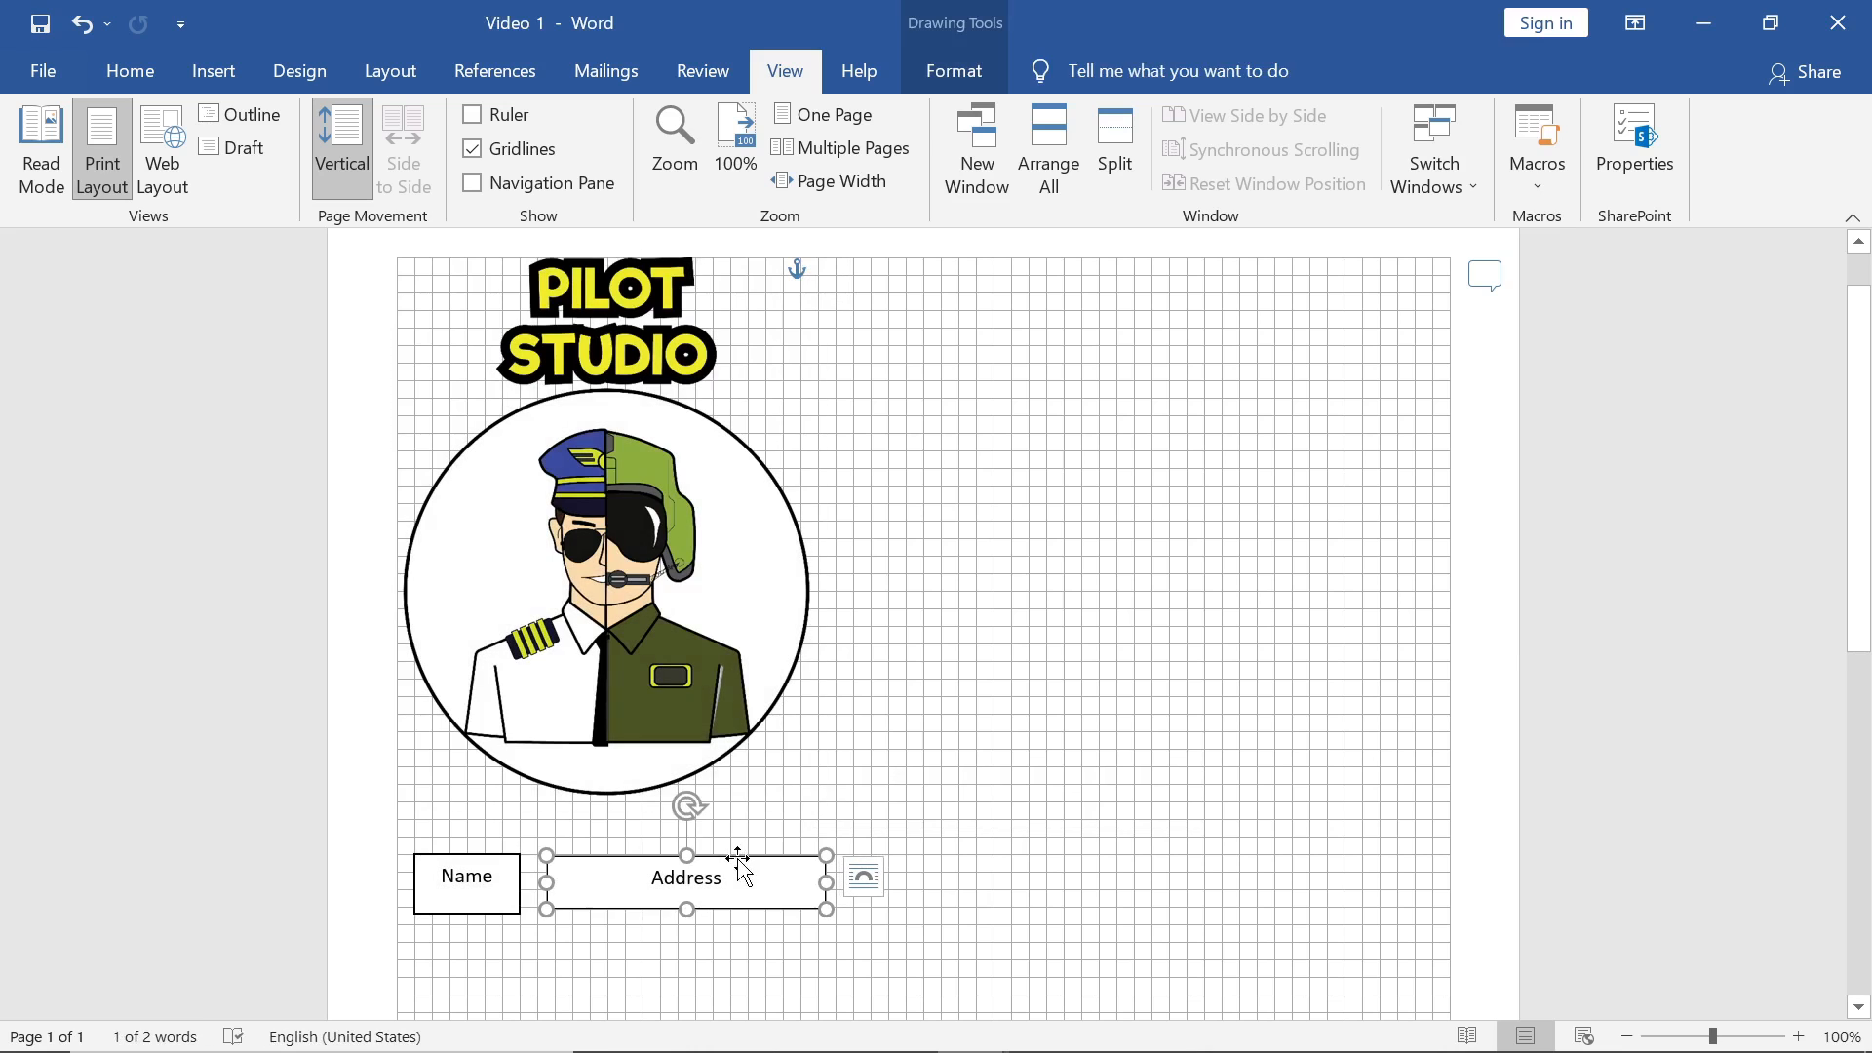
click(960, 74)
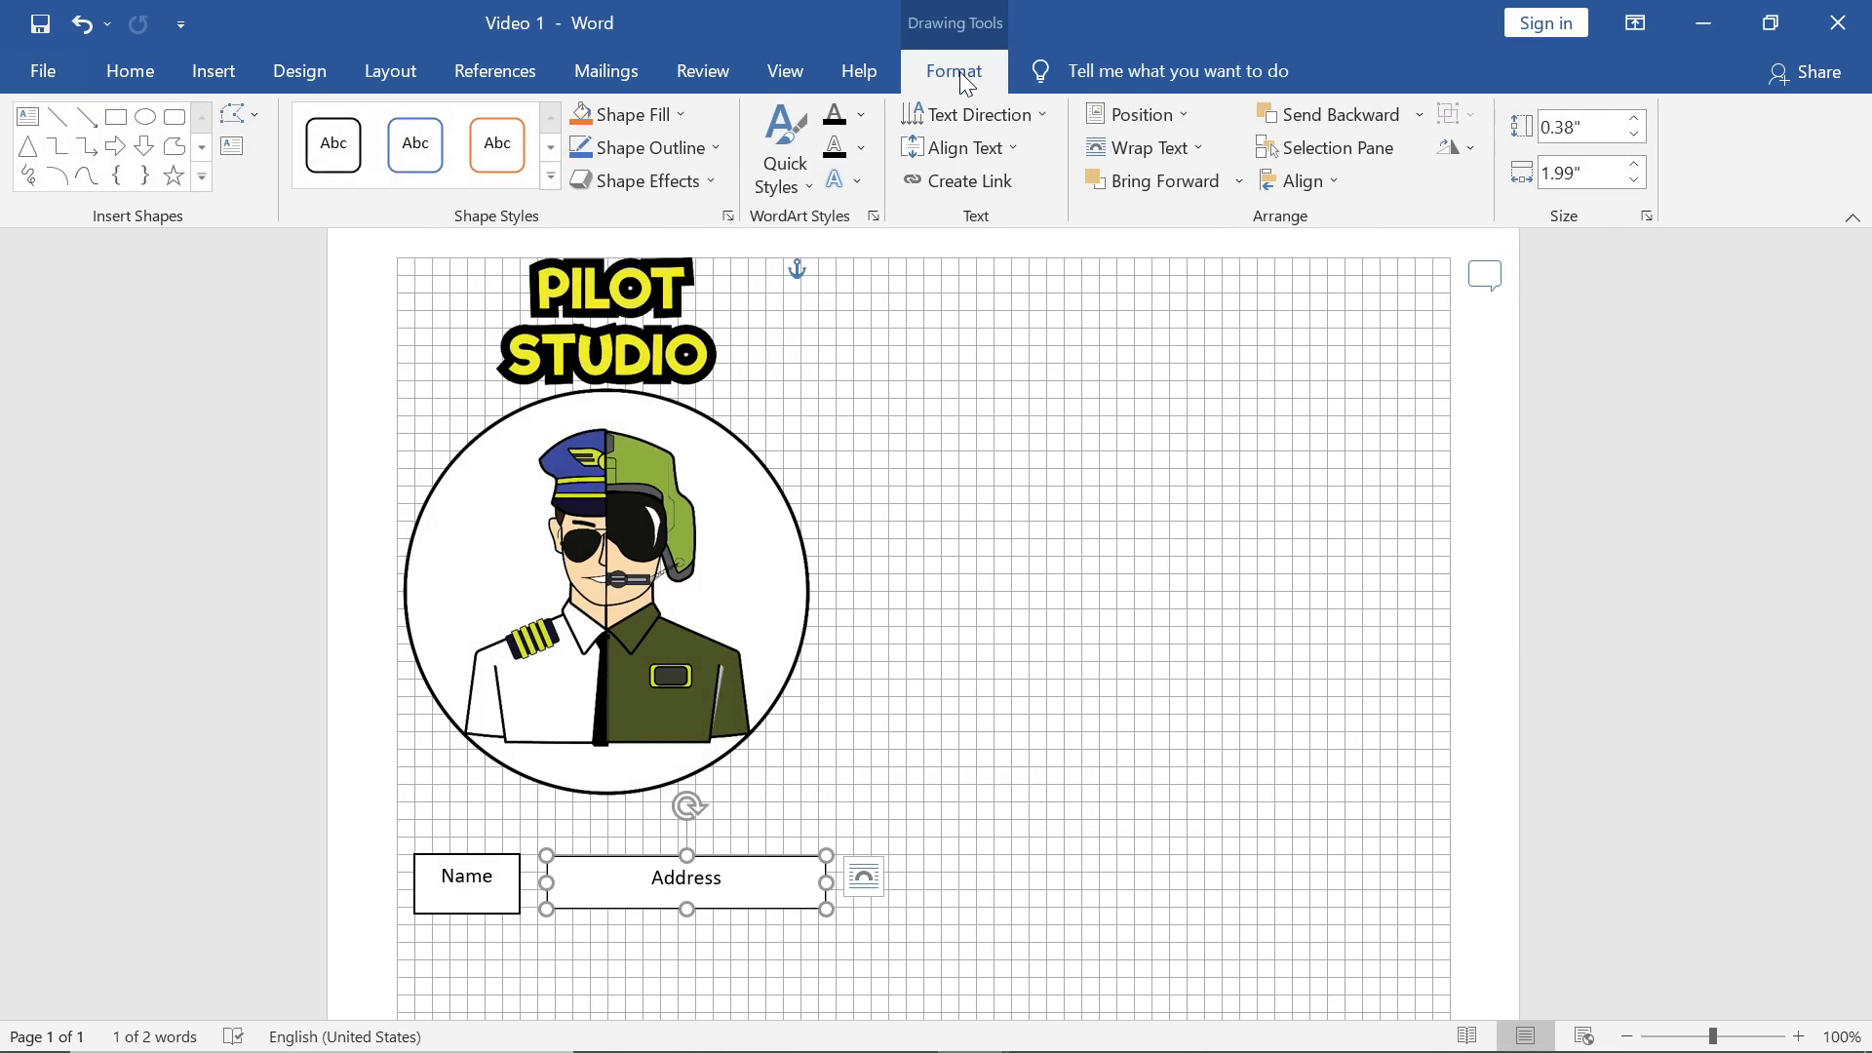
click(1308, 189)
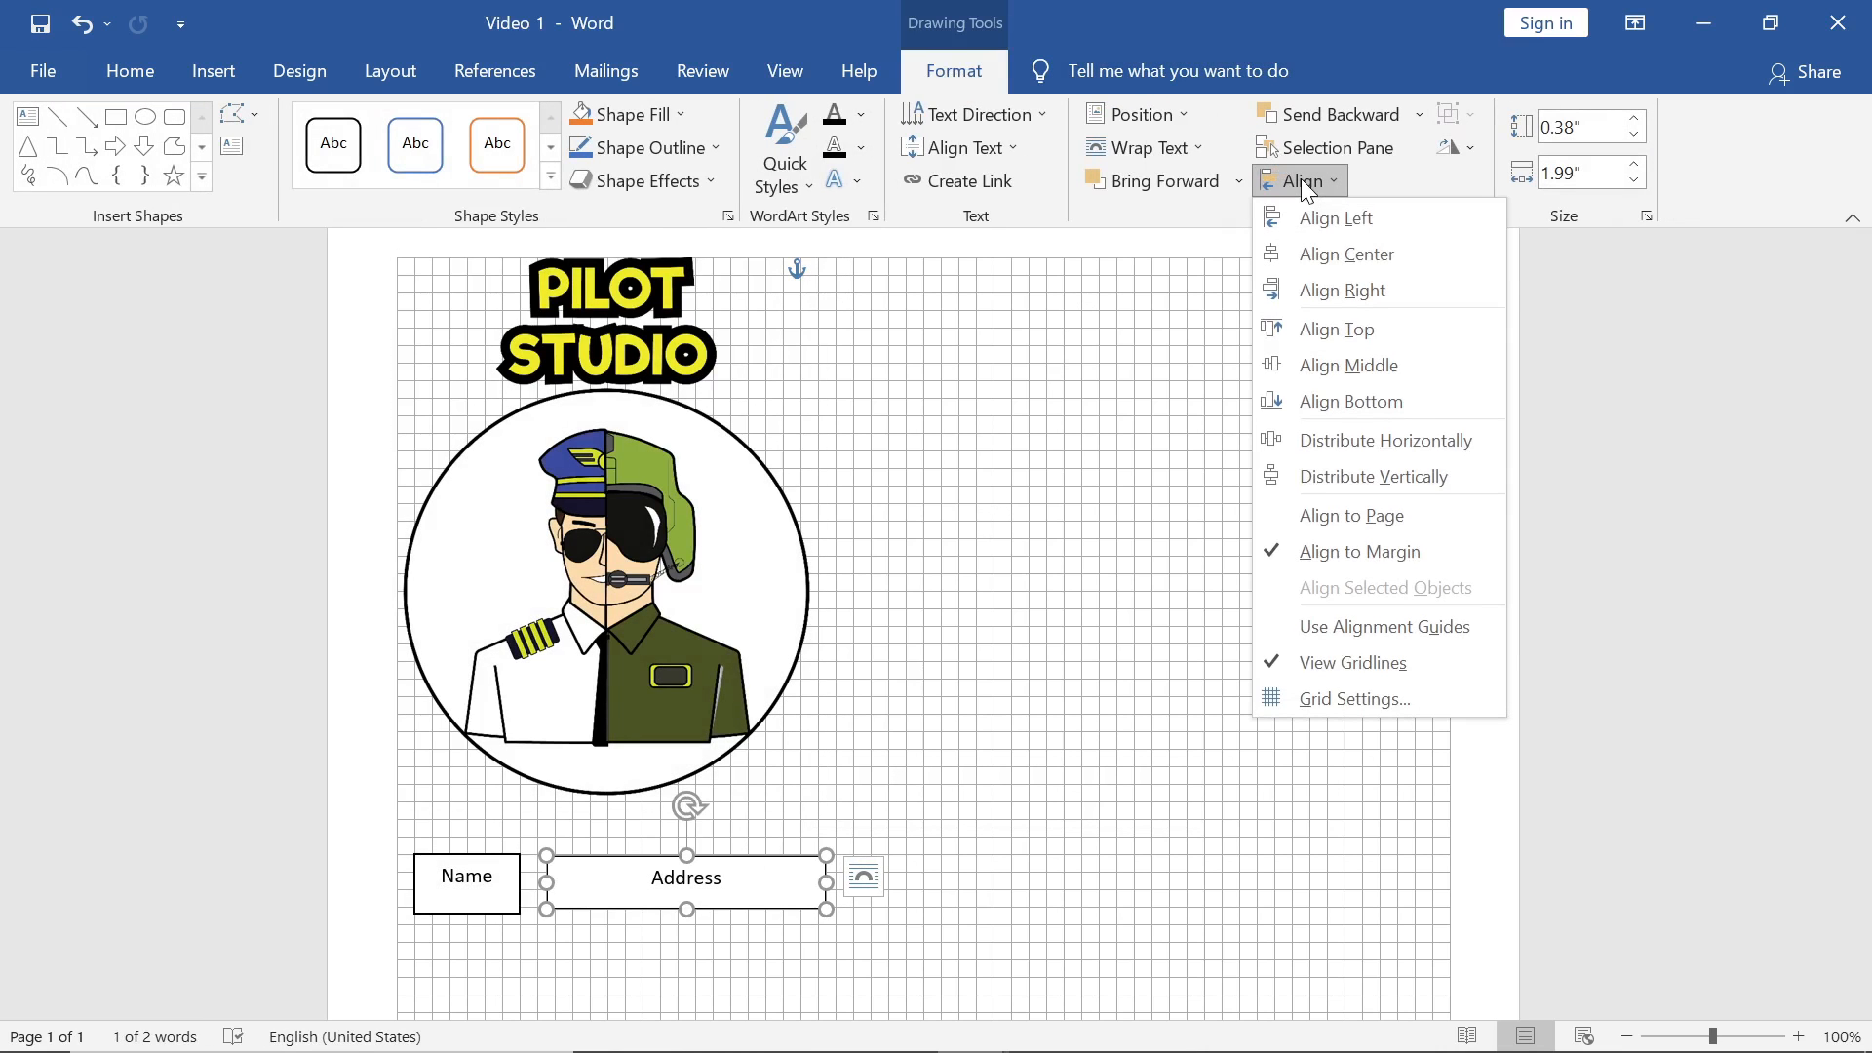
click(1335, 290)
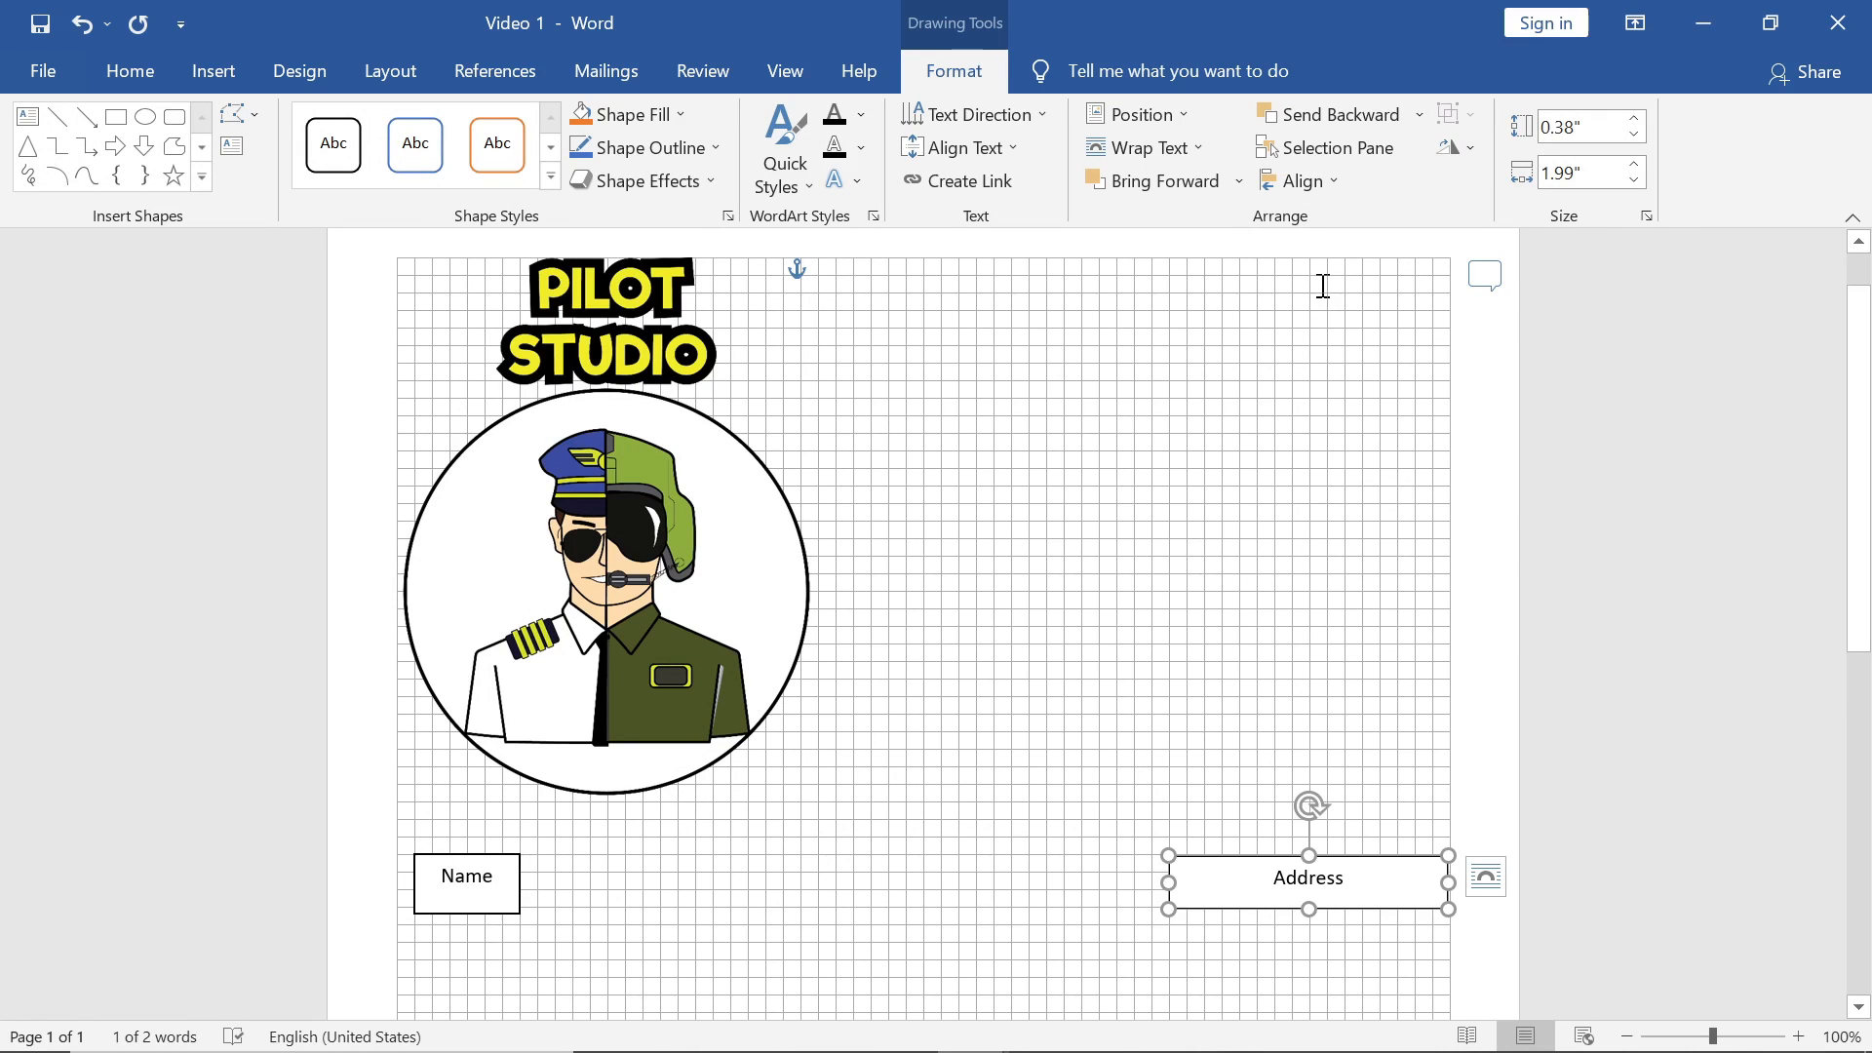
Step: Align the Name box to the left margin and lower it slightly
click(508, 887)
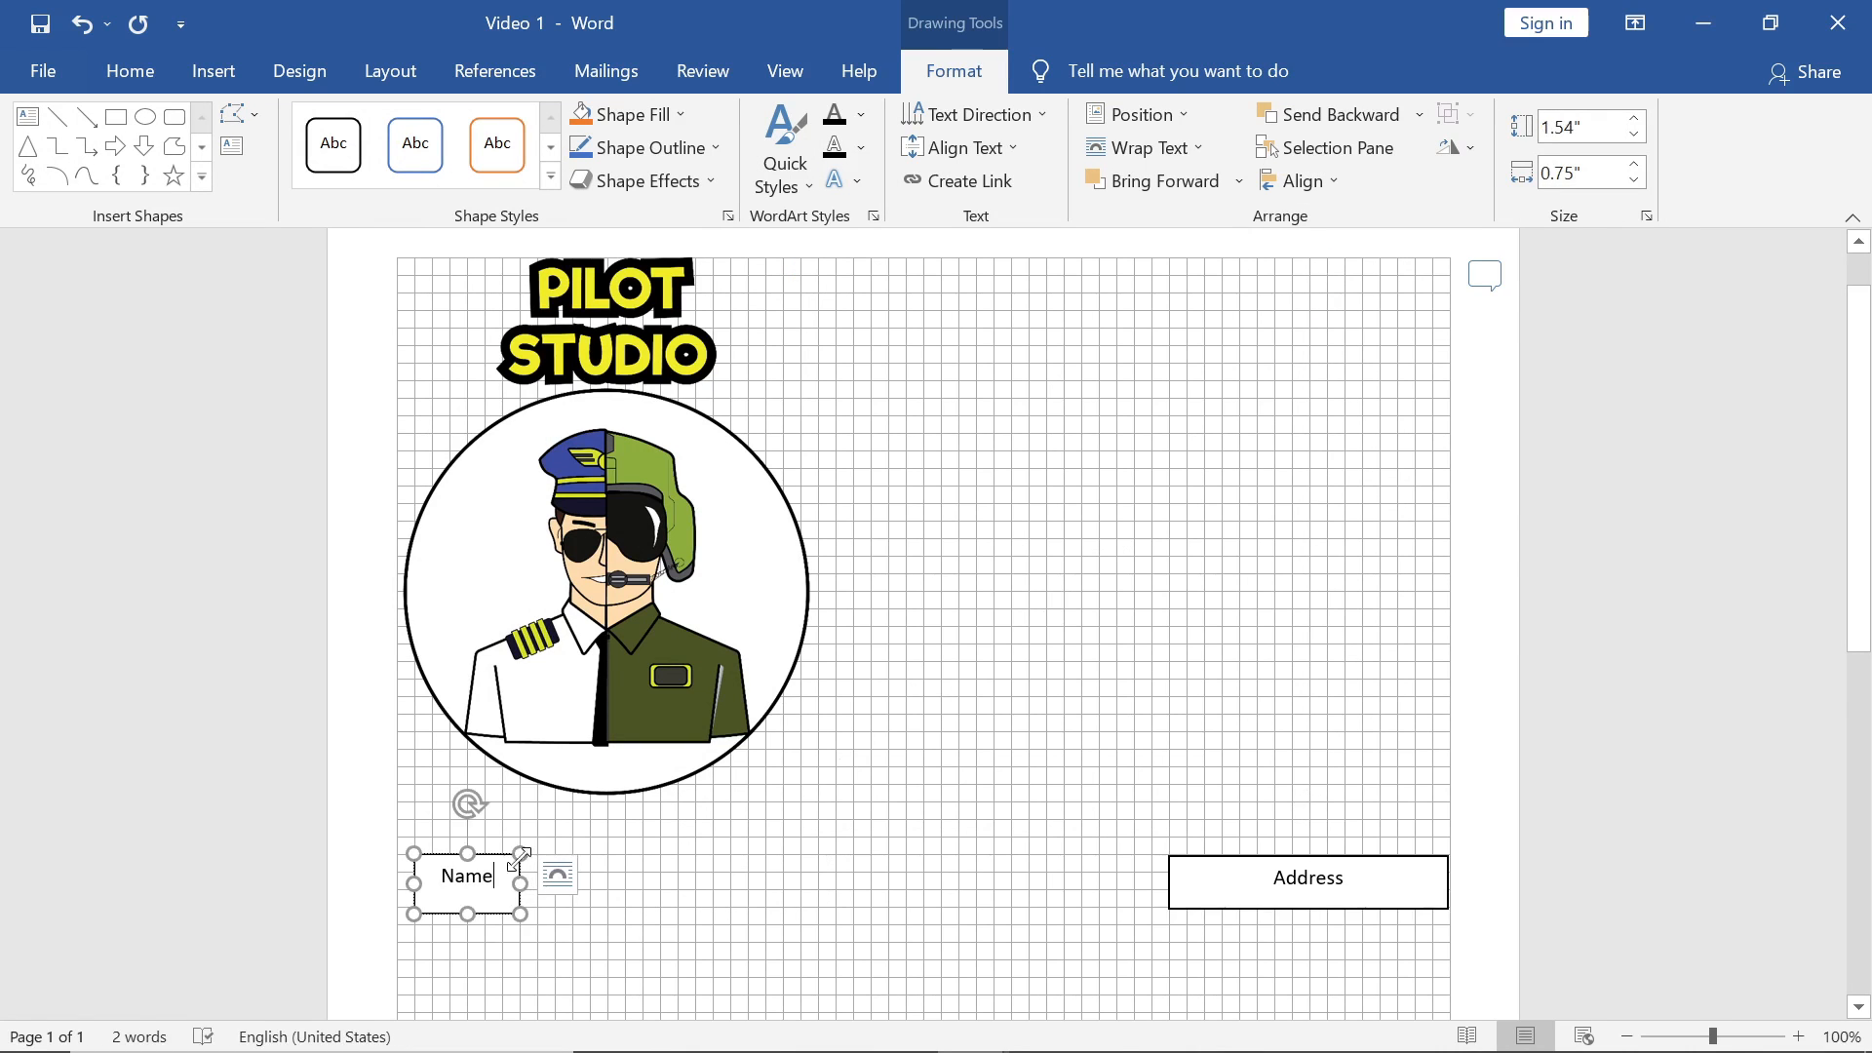
click(1321, 189)
click(1319, 215)
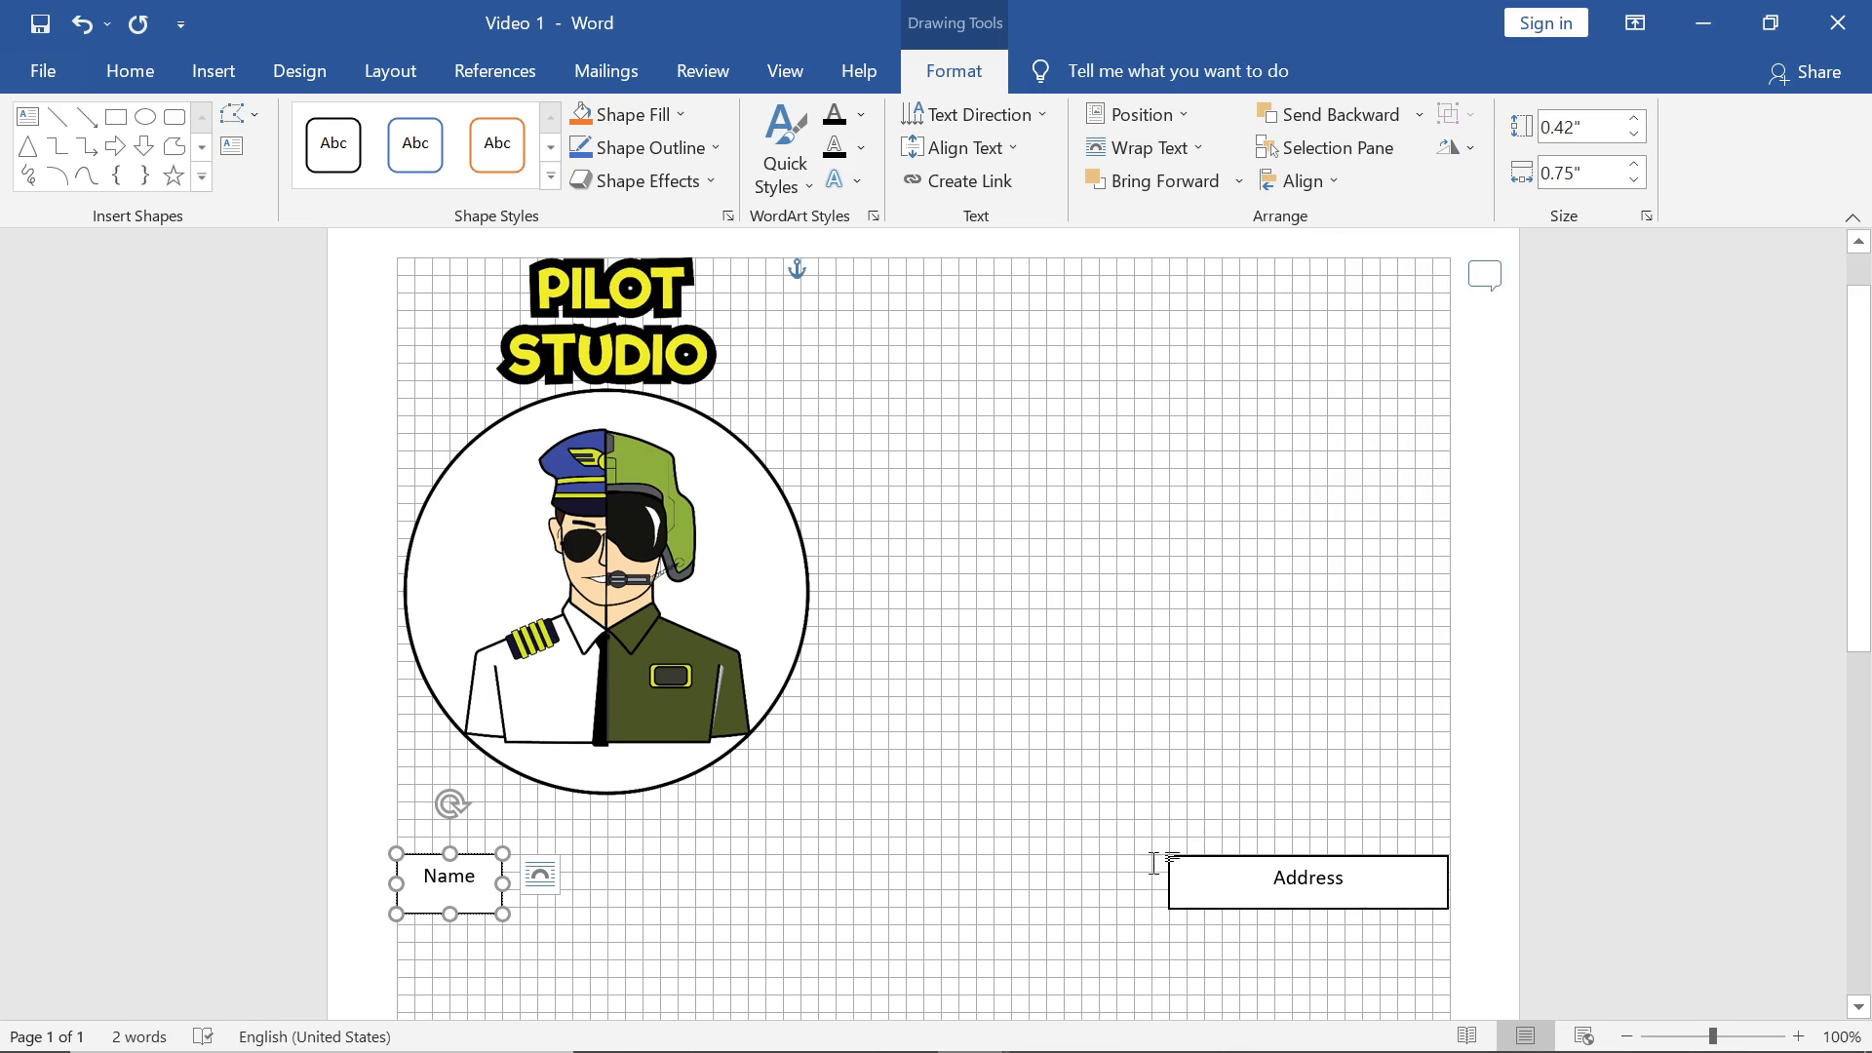
drag(476, 853, 477, 871)
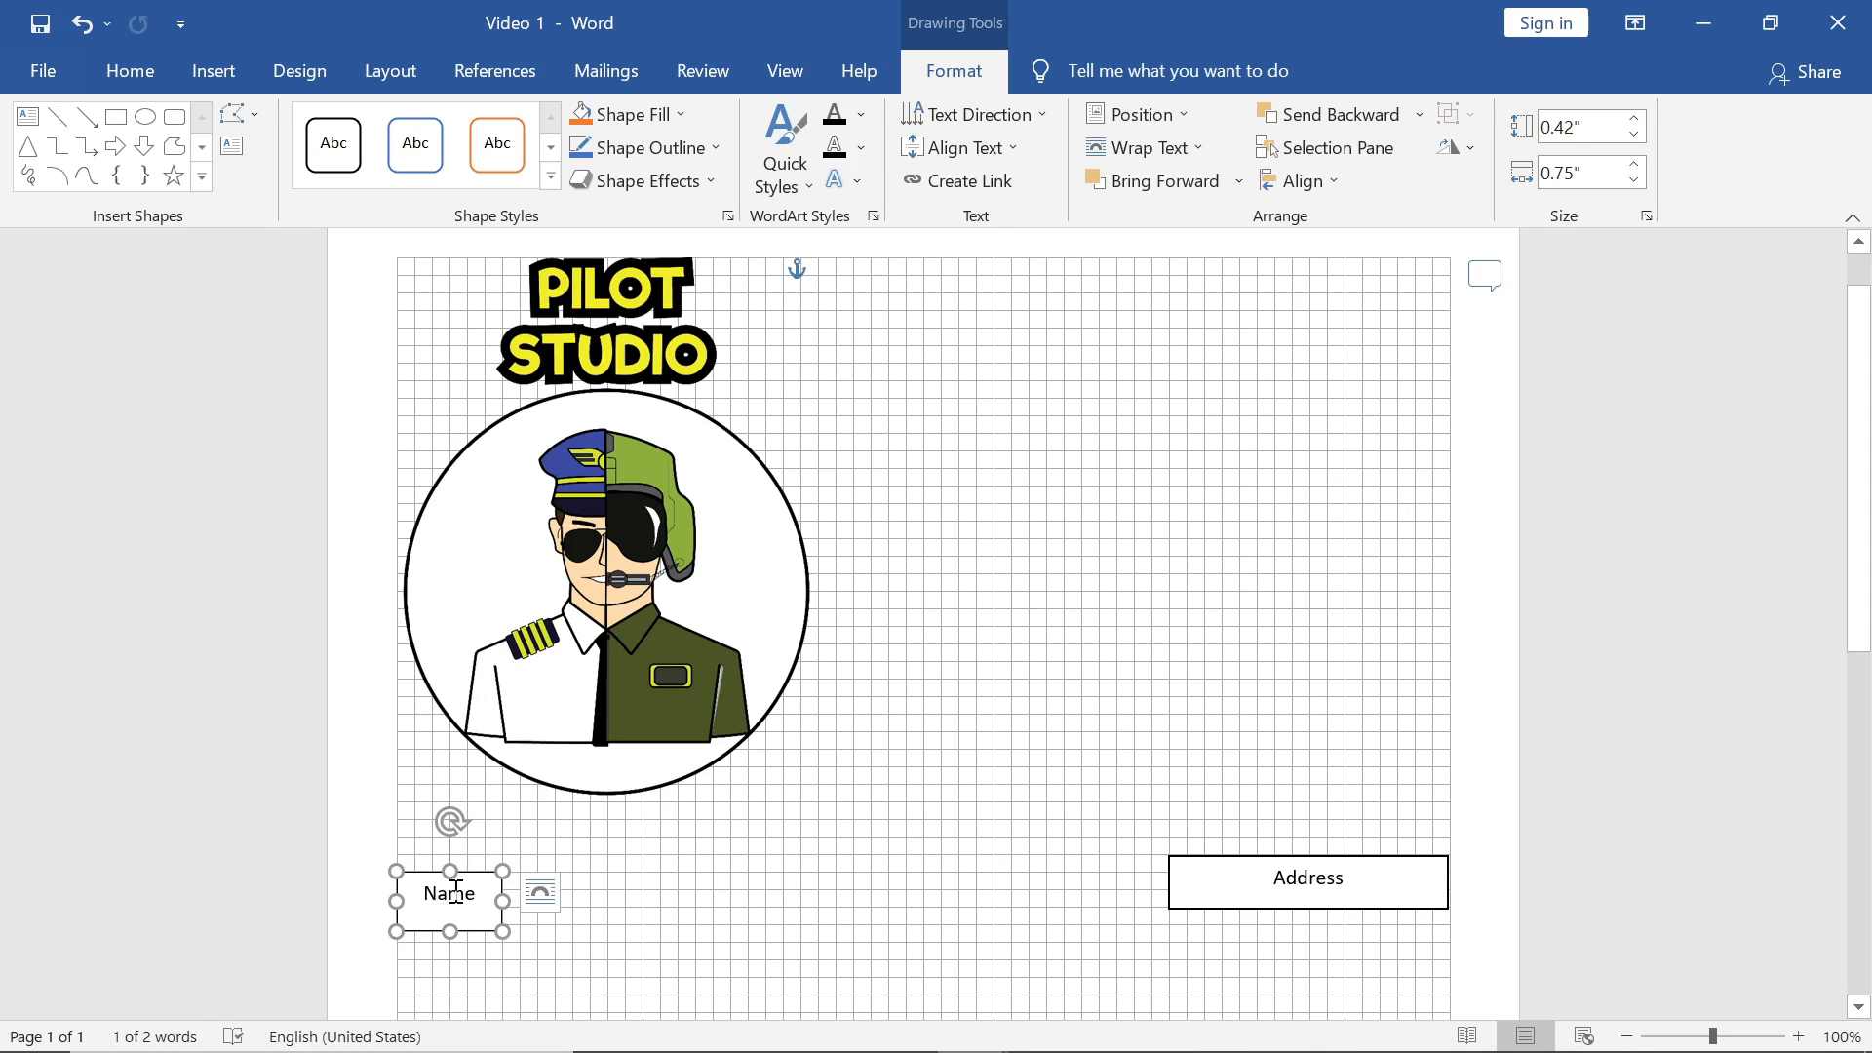
Step: Select the Name and Address boxes together and group them
shift+click(1171, 887)
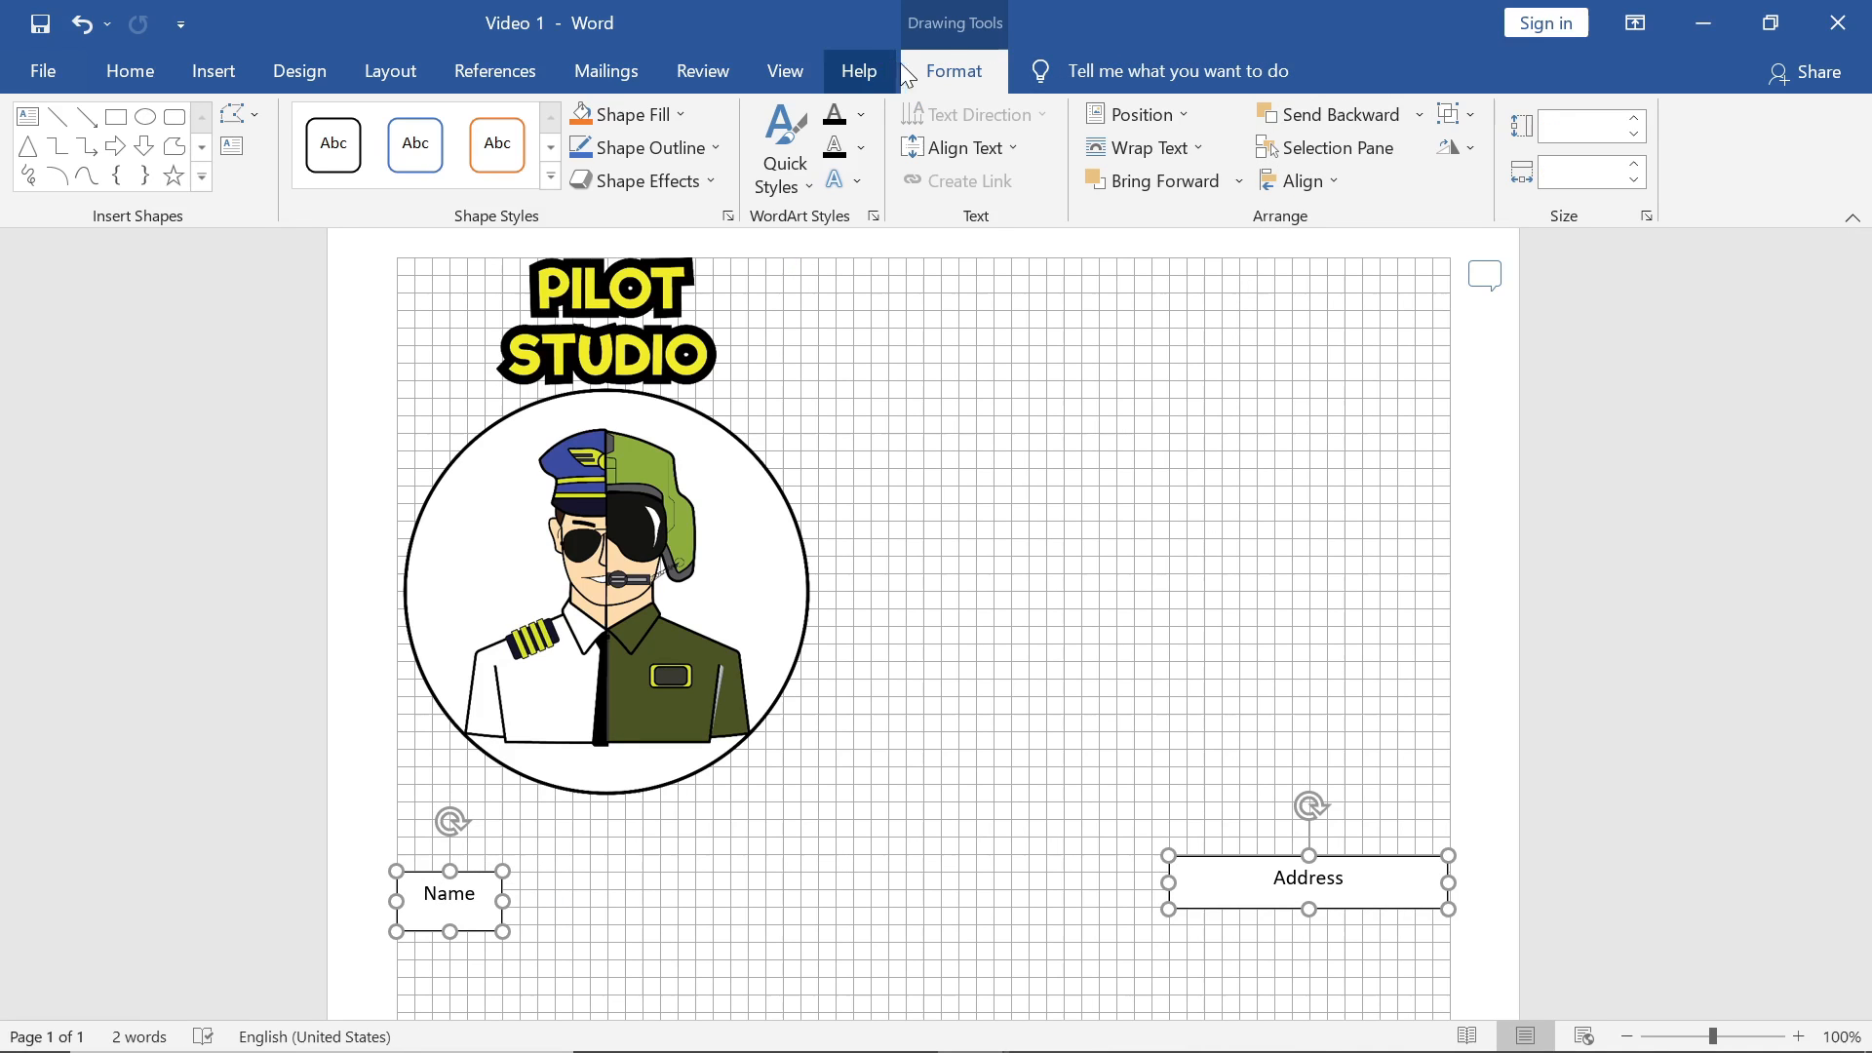
click(1473, 117)
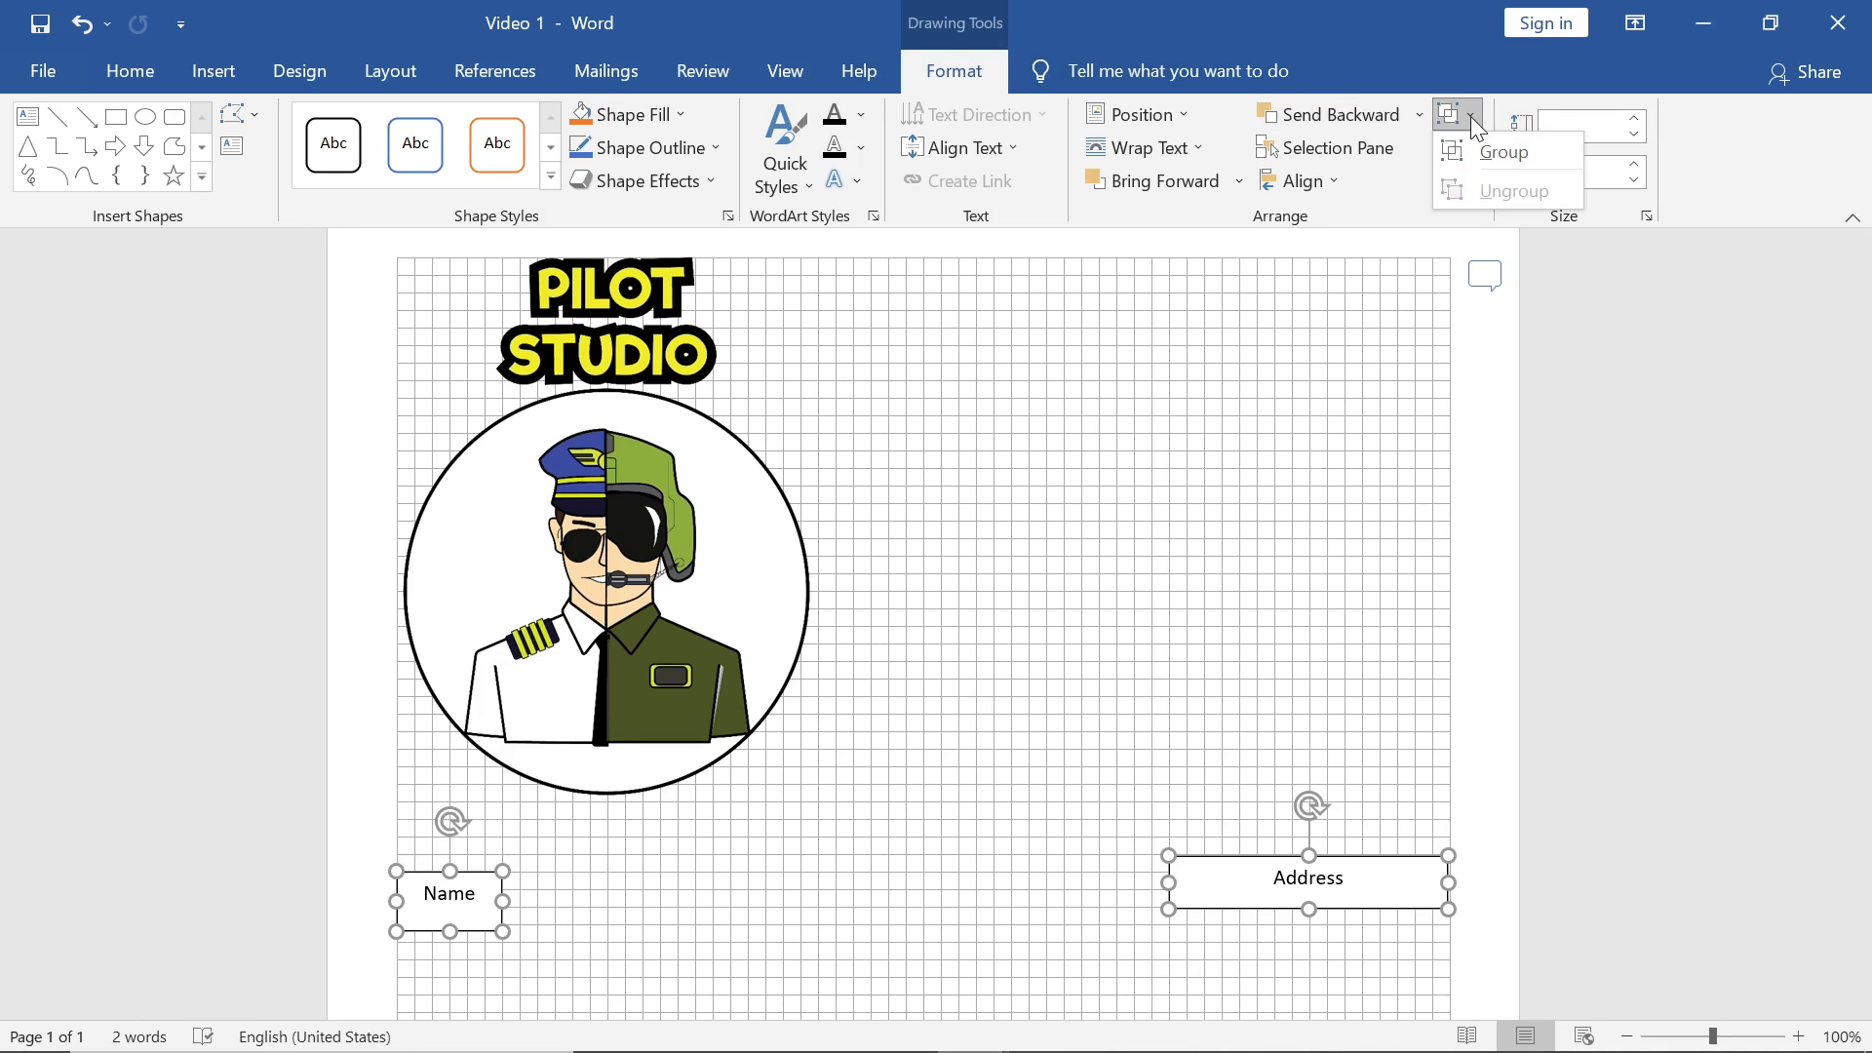
click(1492, 152)
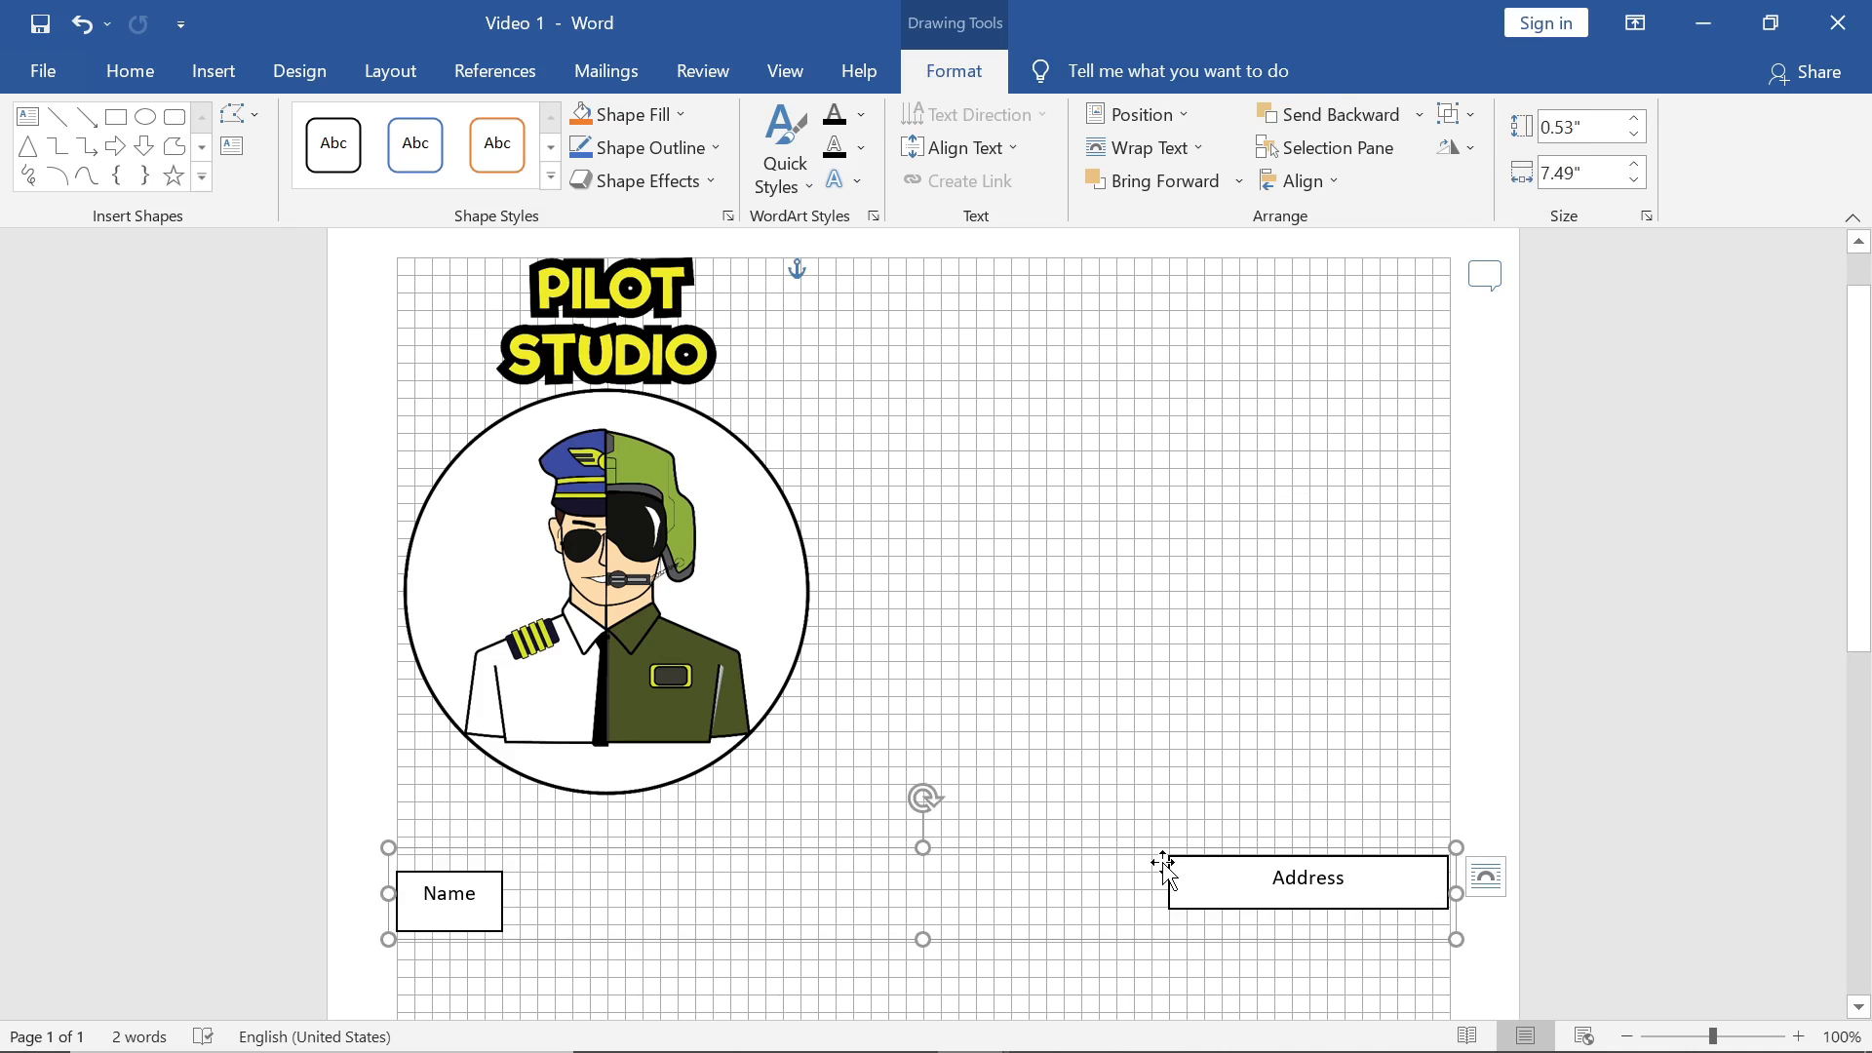
click(1075, 942)
Step: Nudge the grouped Name and Address boxes slightly up into place
click(1215, 902)
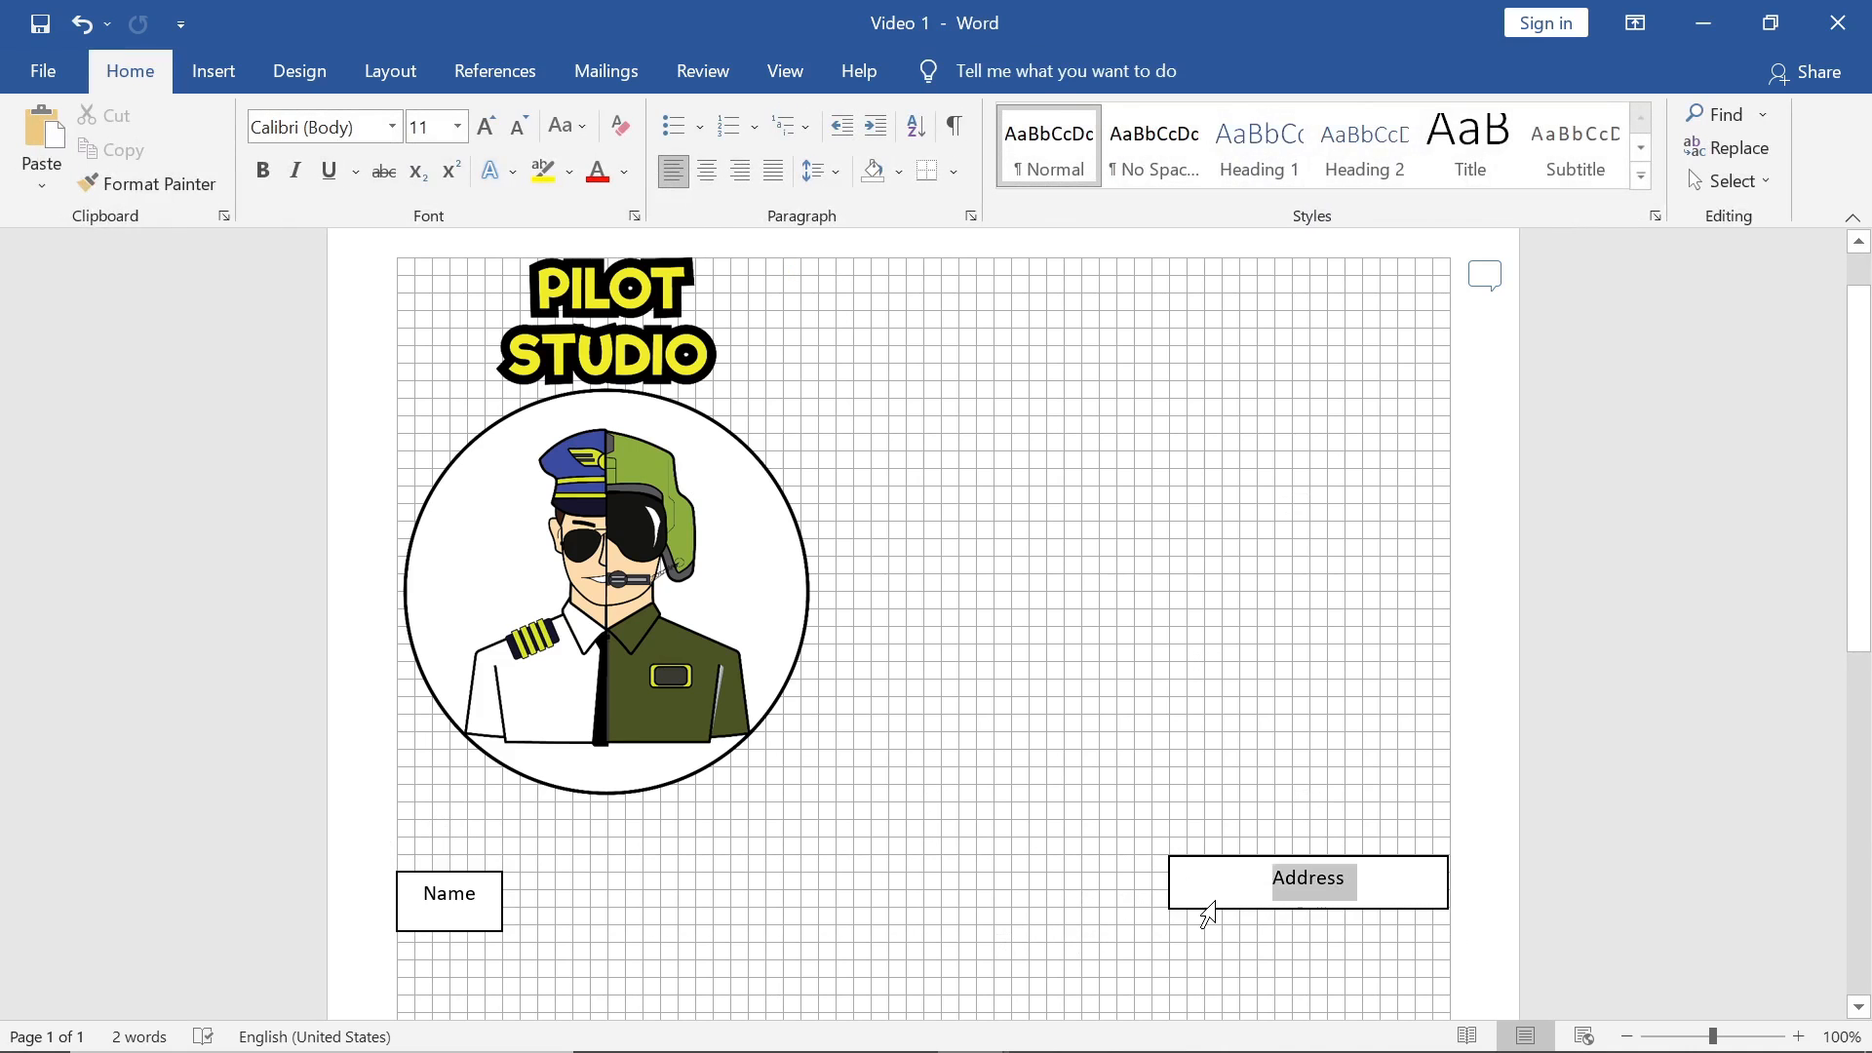
click(1207, 912)
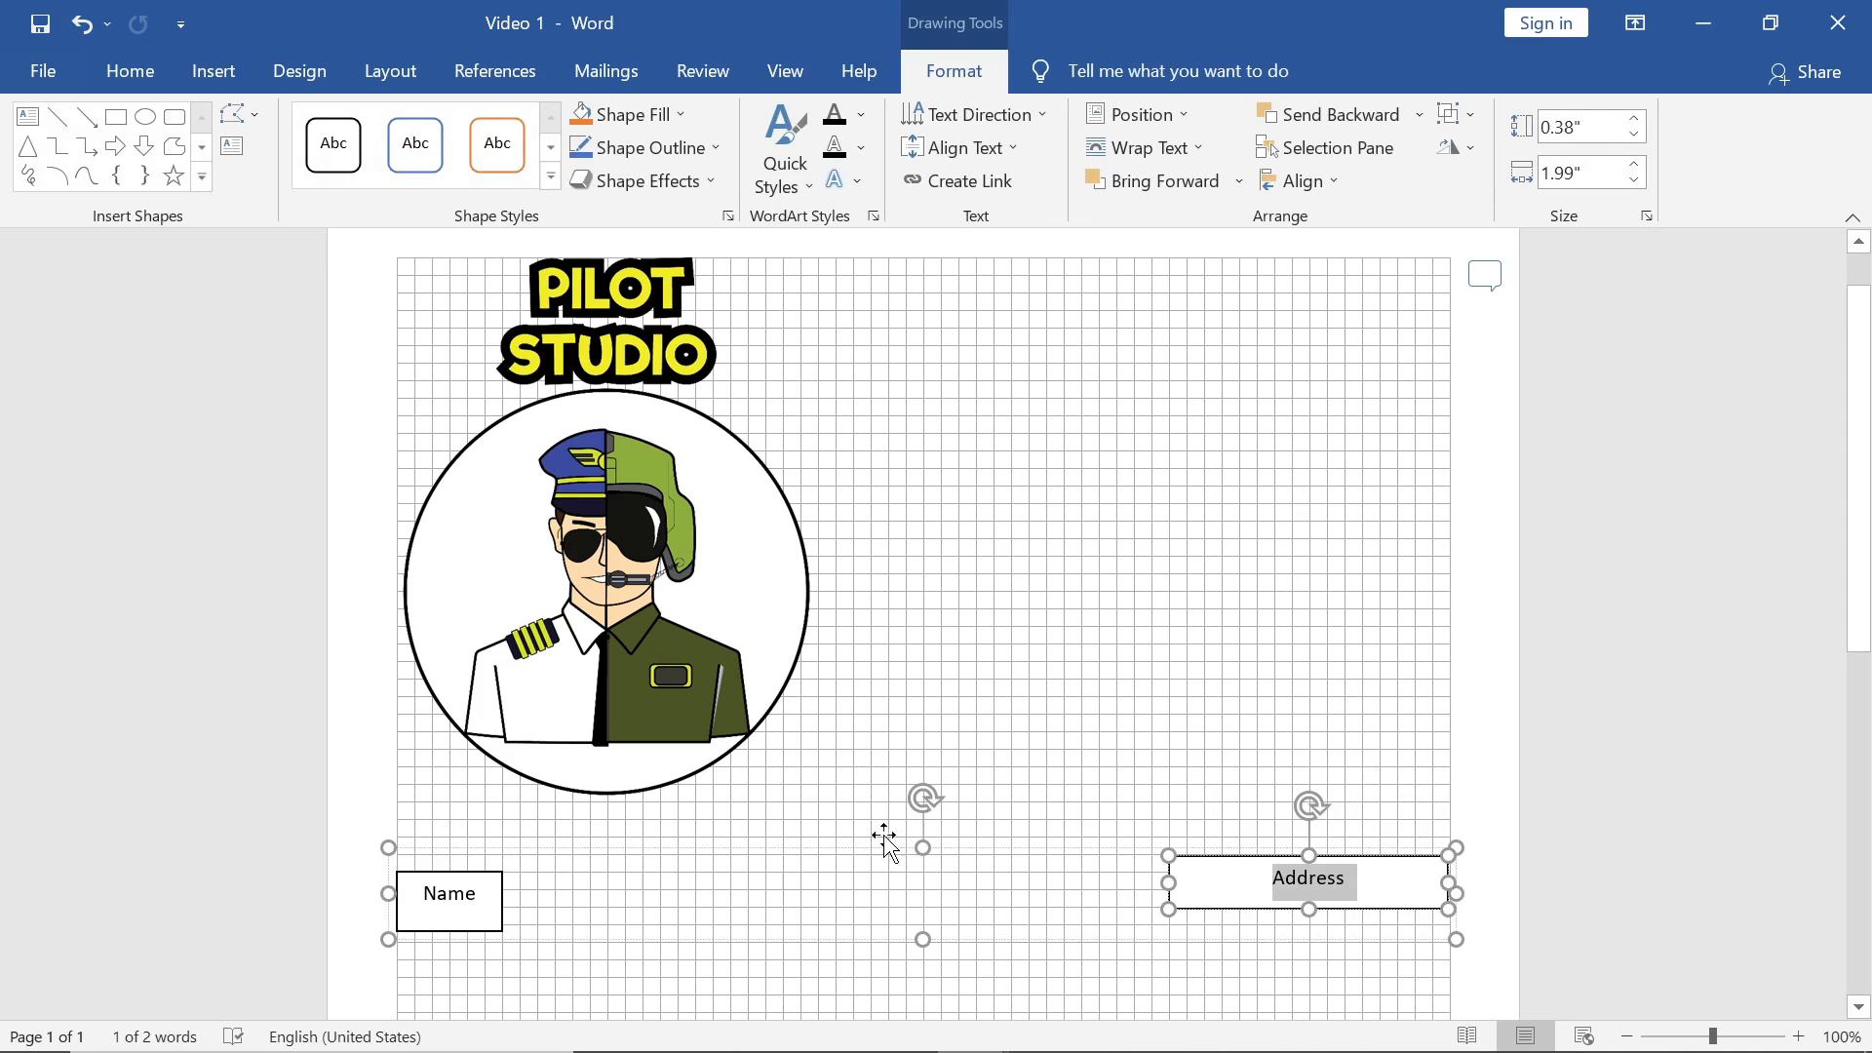
mouse_move(885, 835)
mouse_down()
mouse_move(924, 728)
mouse_move(862, 870)
mouse_move(878, 845)
mouse_up()
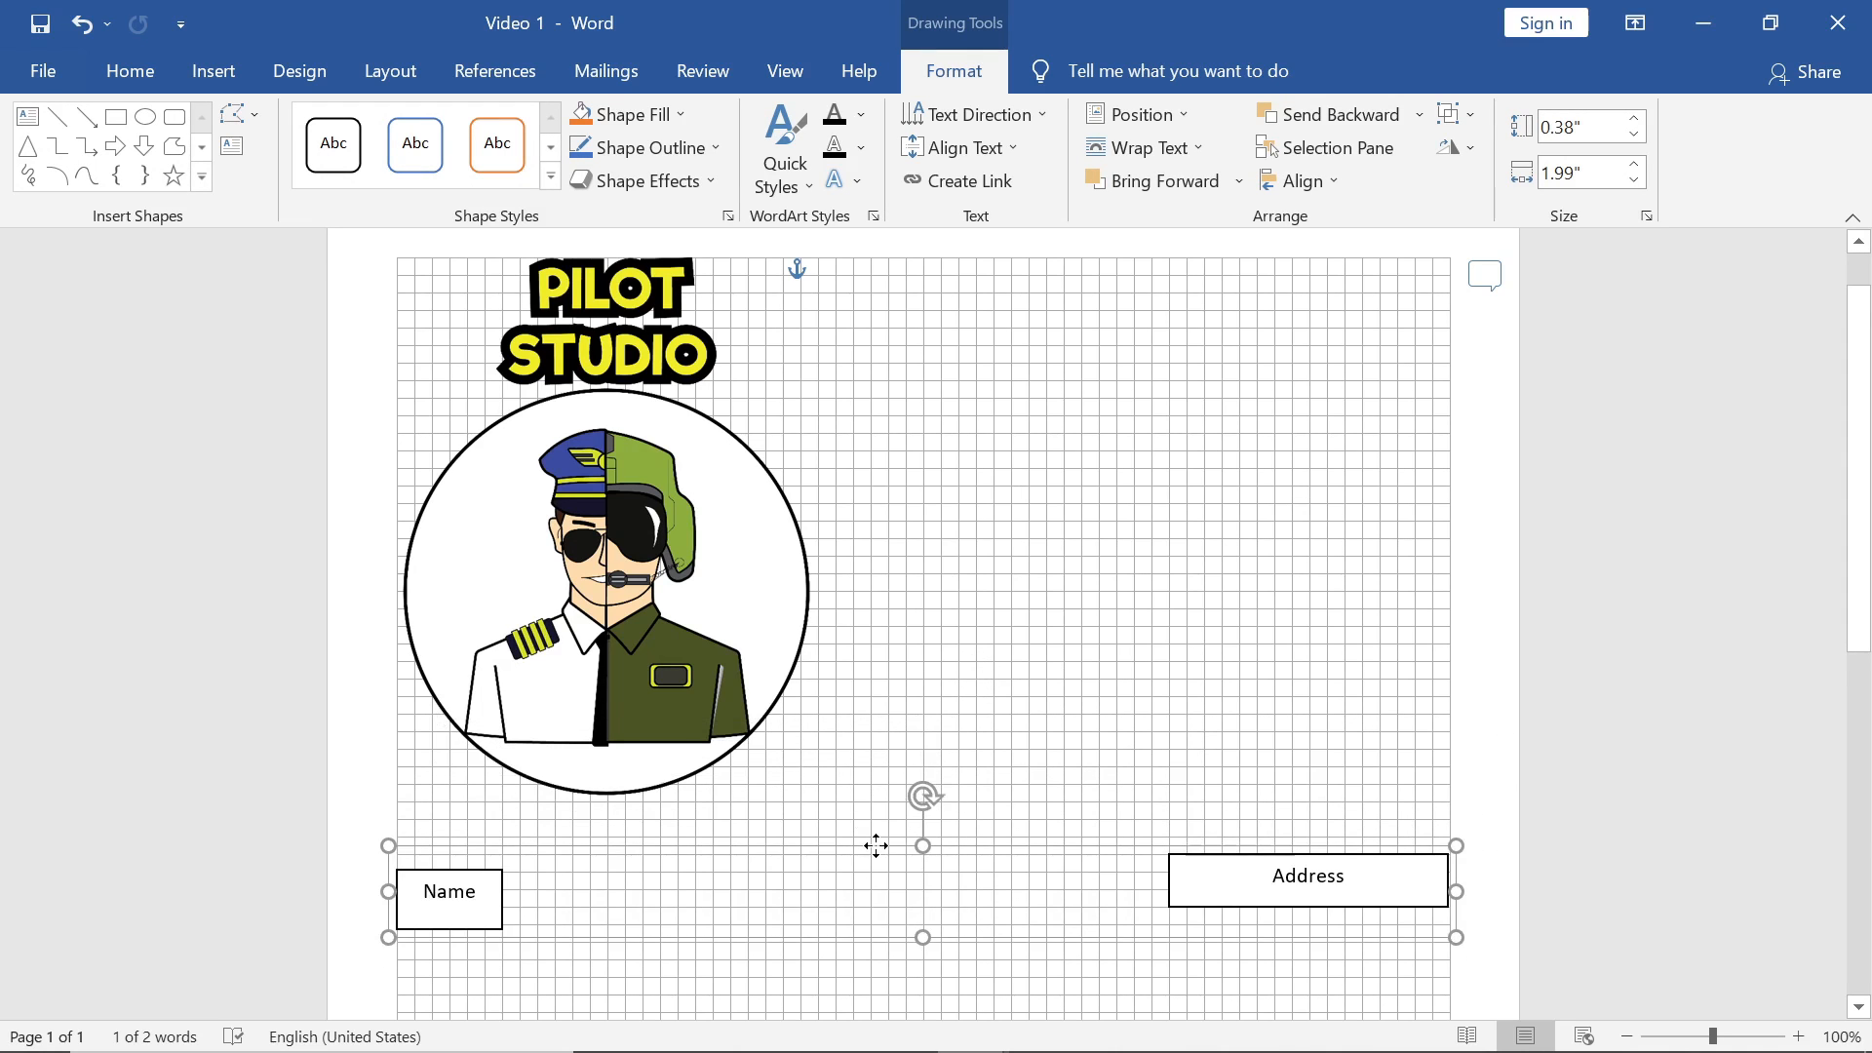
click(1171, 698)
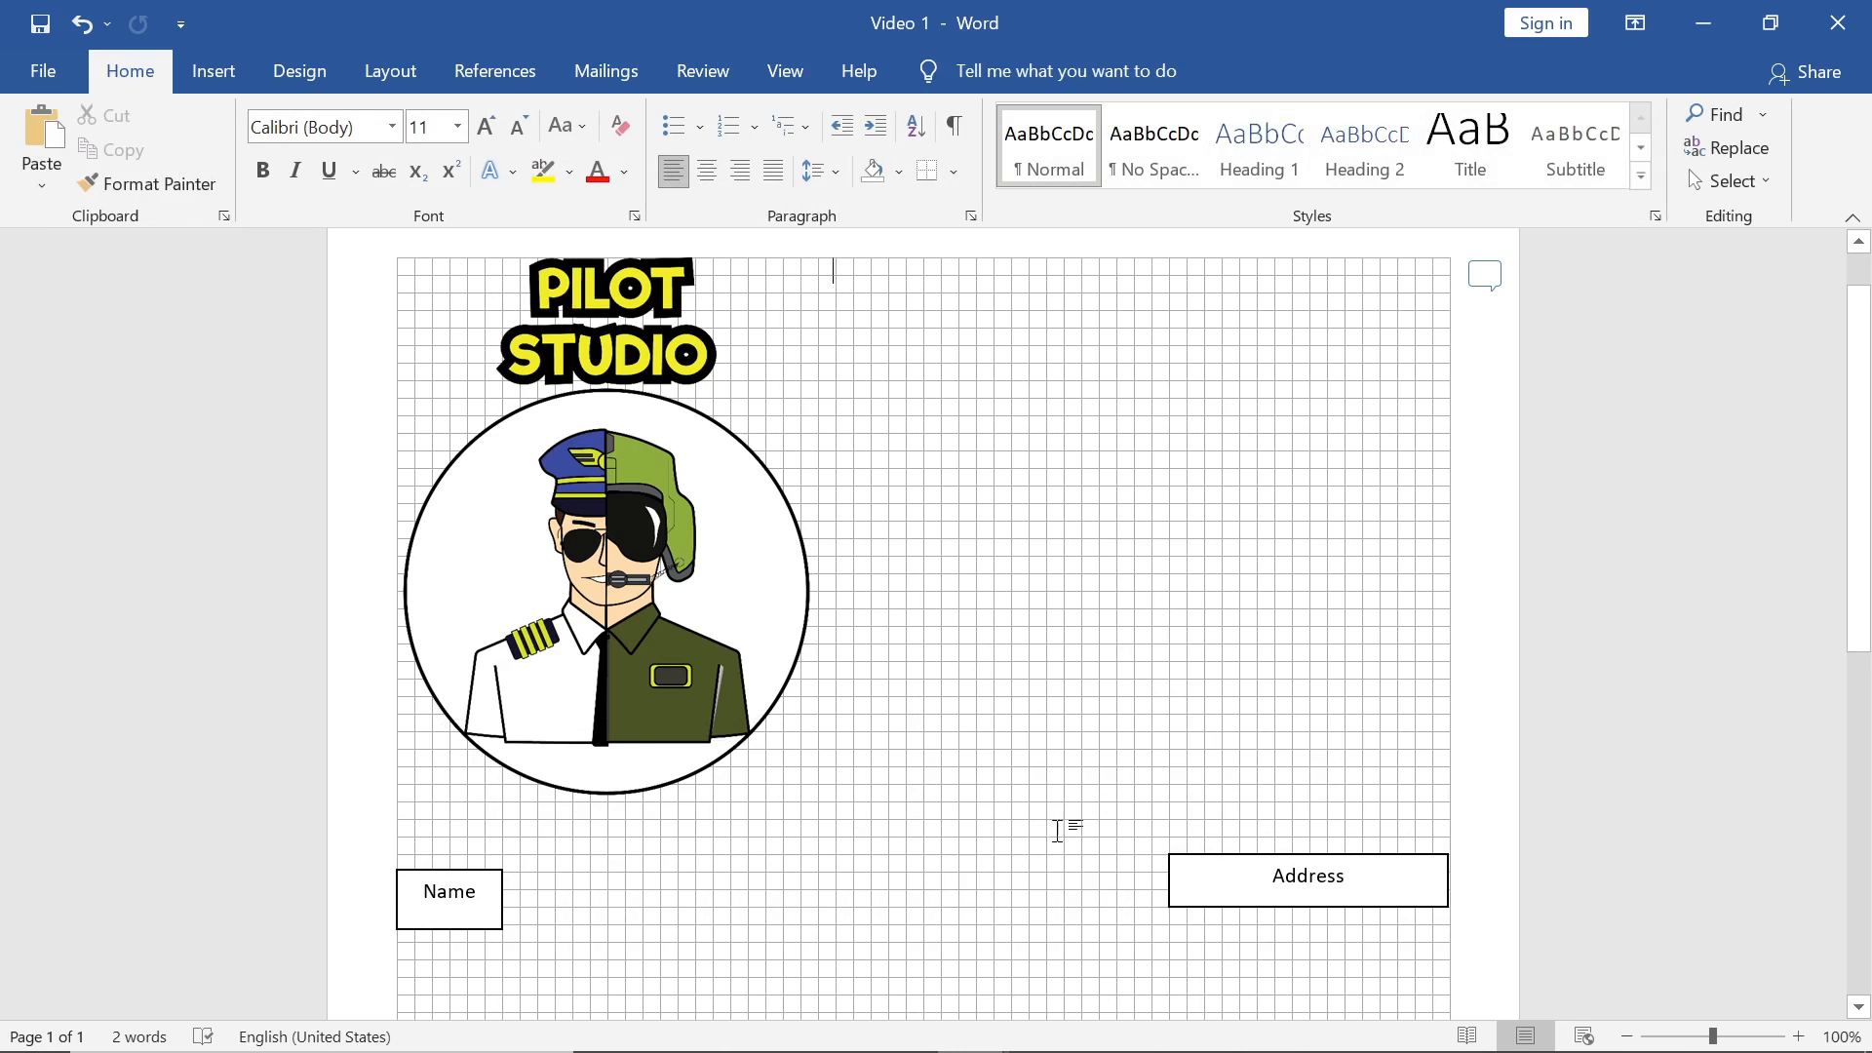
click(1172, 858)
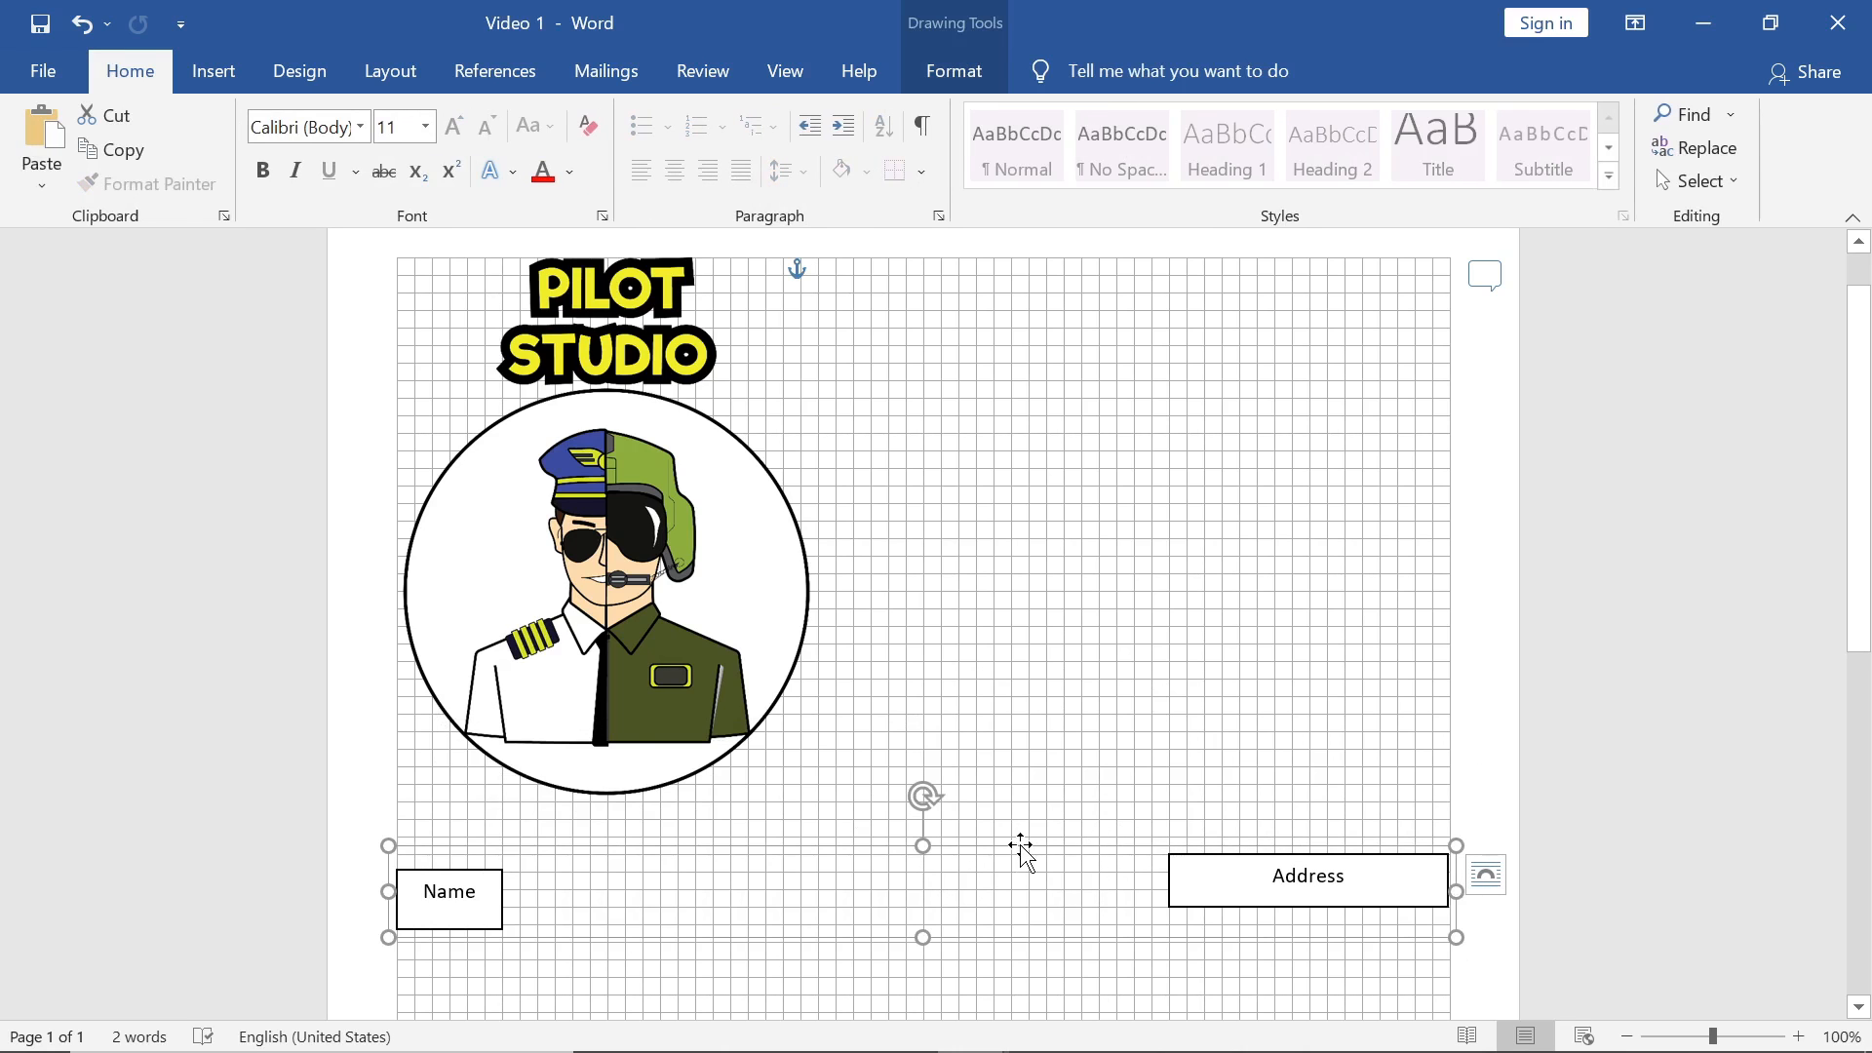
mouse_move(1003, 853)
mouse_down()
mouse_move(1019, 783)
mouse_move(1020, 815)
mouse_up()
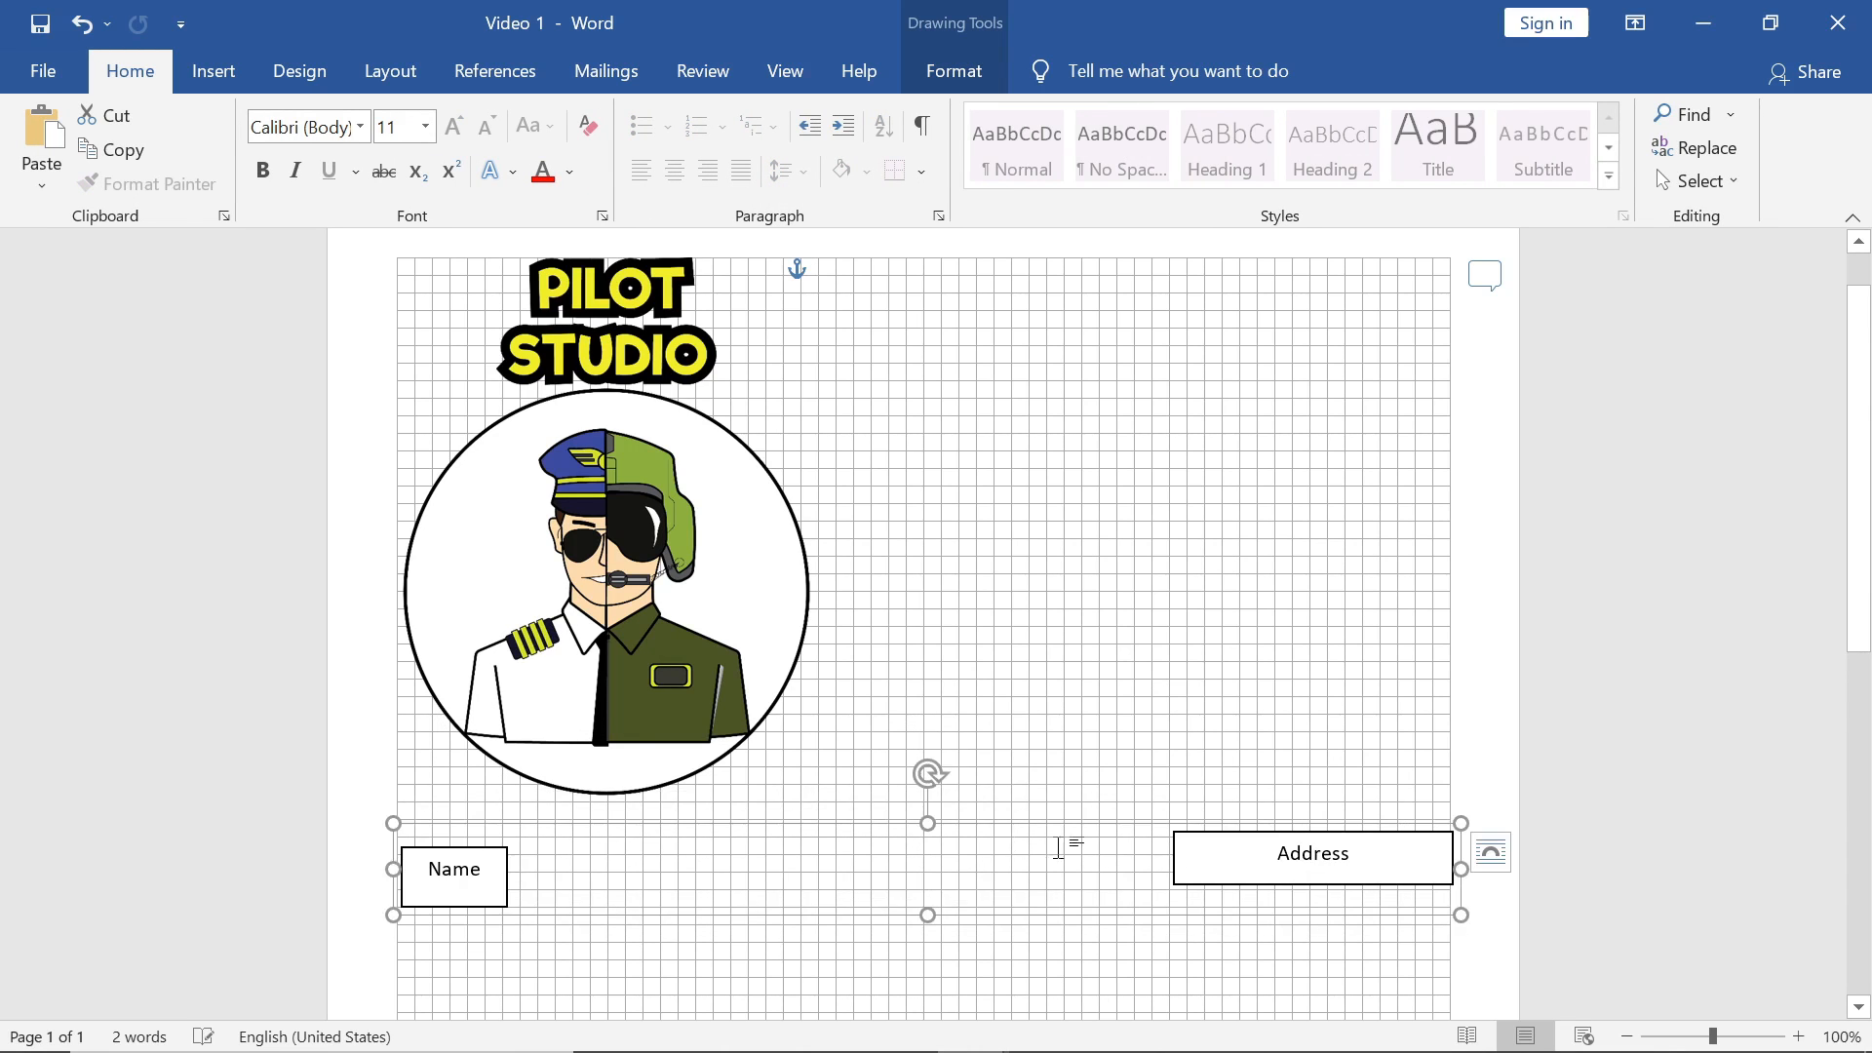
Step: Drag the Address box's left edge to make it slightly narrower
click(1182, 882)
triple_click(1209, 885)
click(1171, 866)
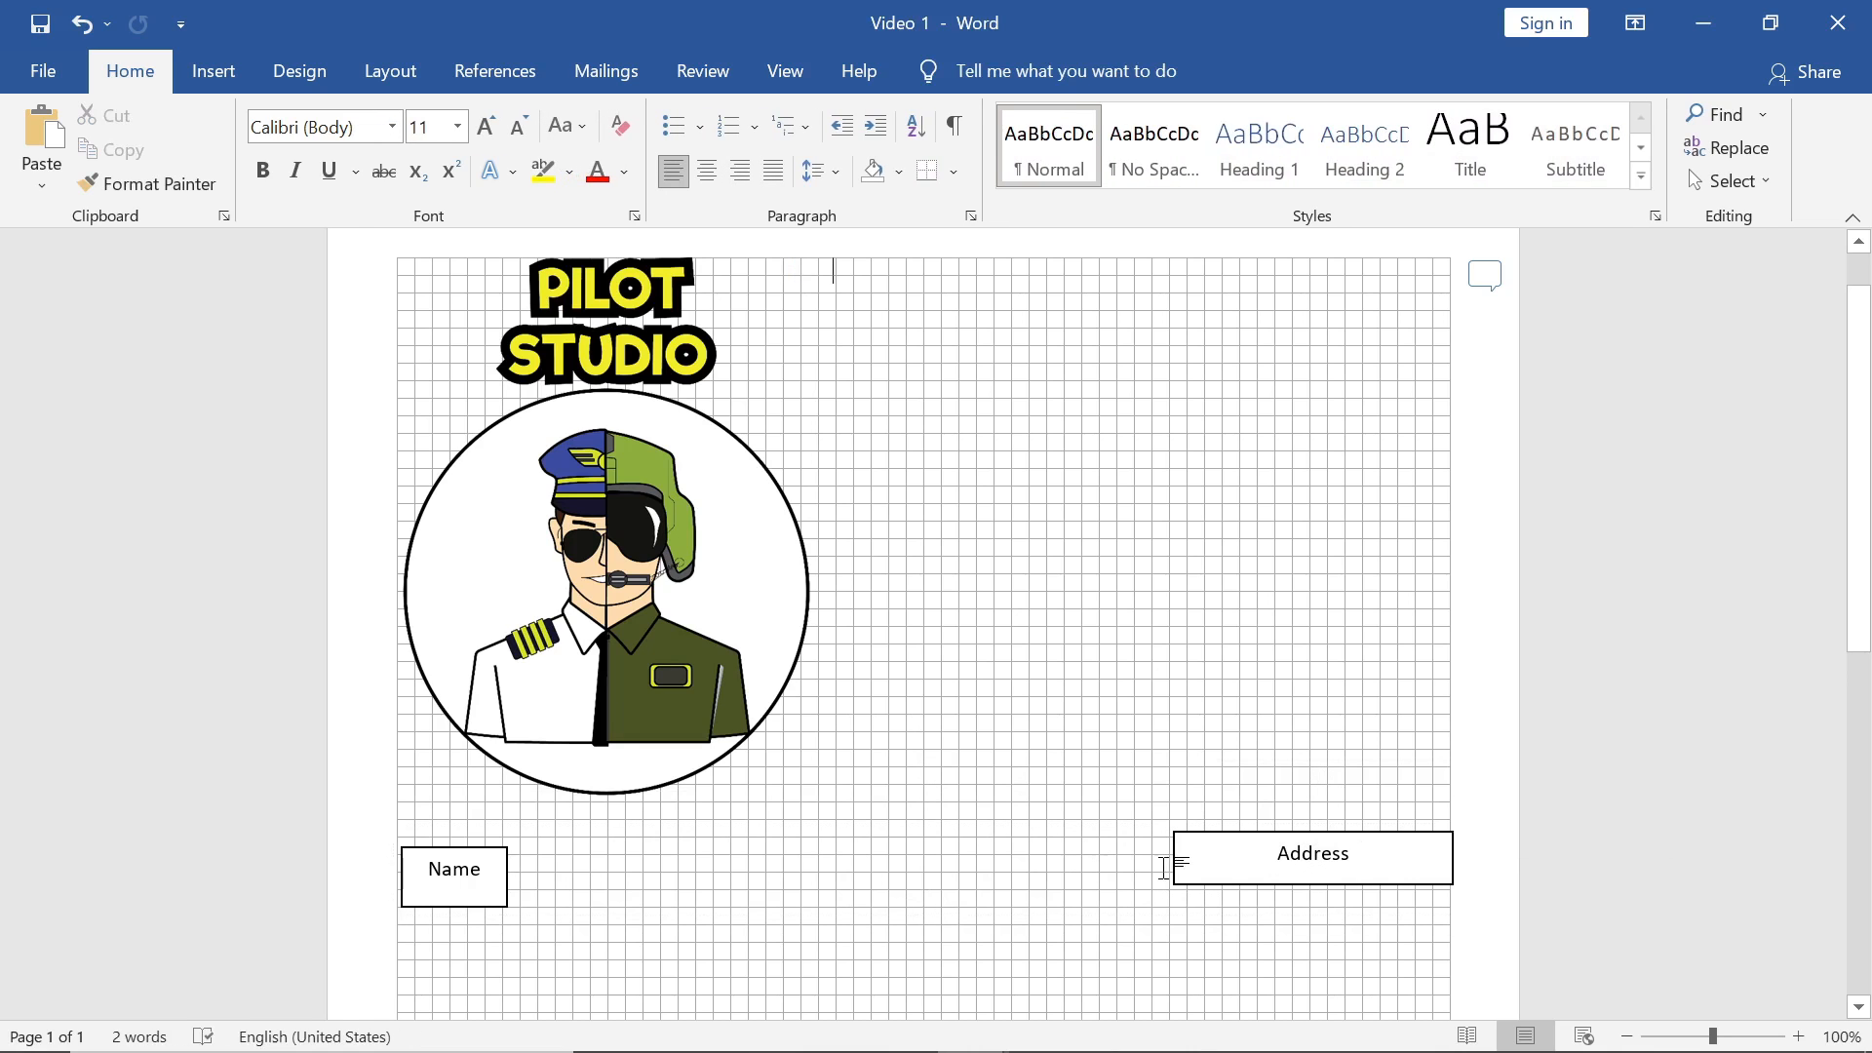
click(1177, 870)
mouse_move(1173, 862)
mouse_down()
mouse_move(995, 873)
mouse_move(1185, 871)
mouse_up()
click(1099, 869)
click(1201, 881)
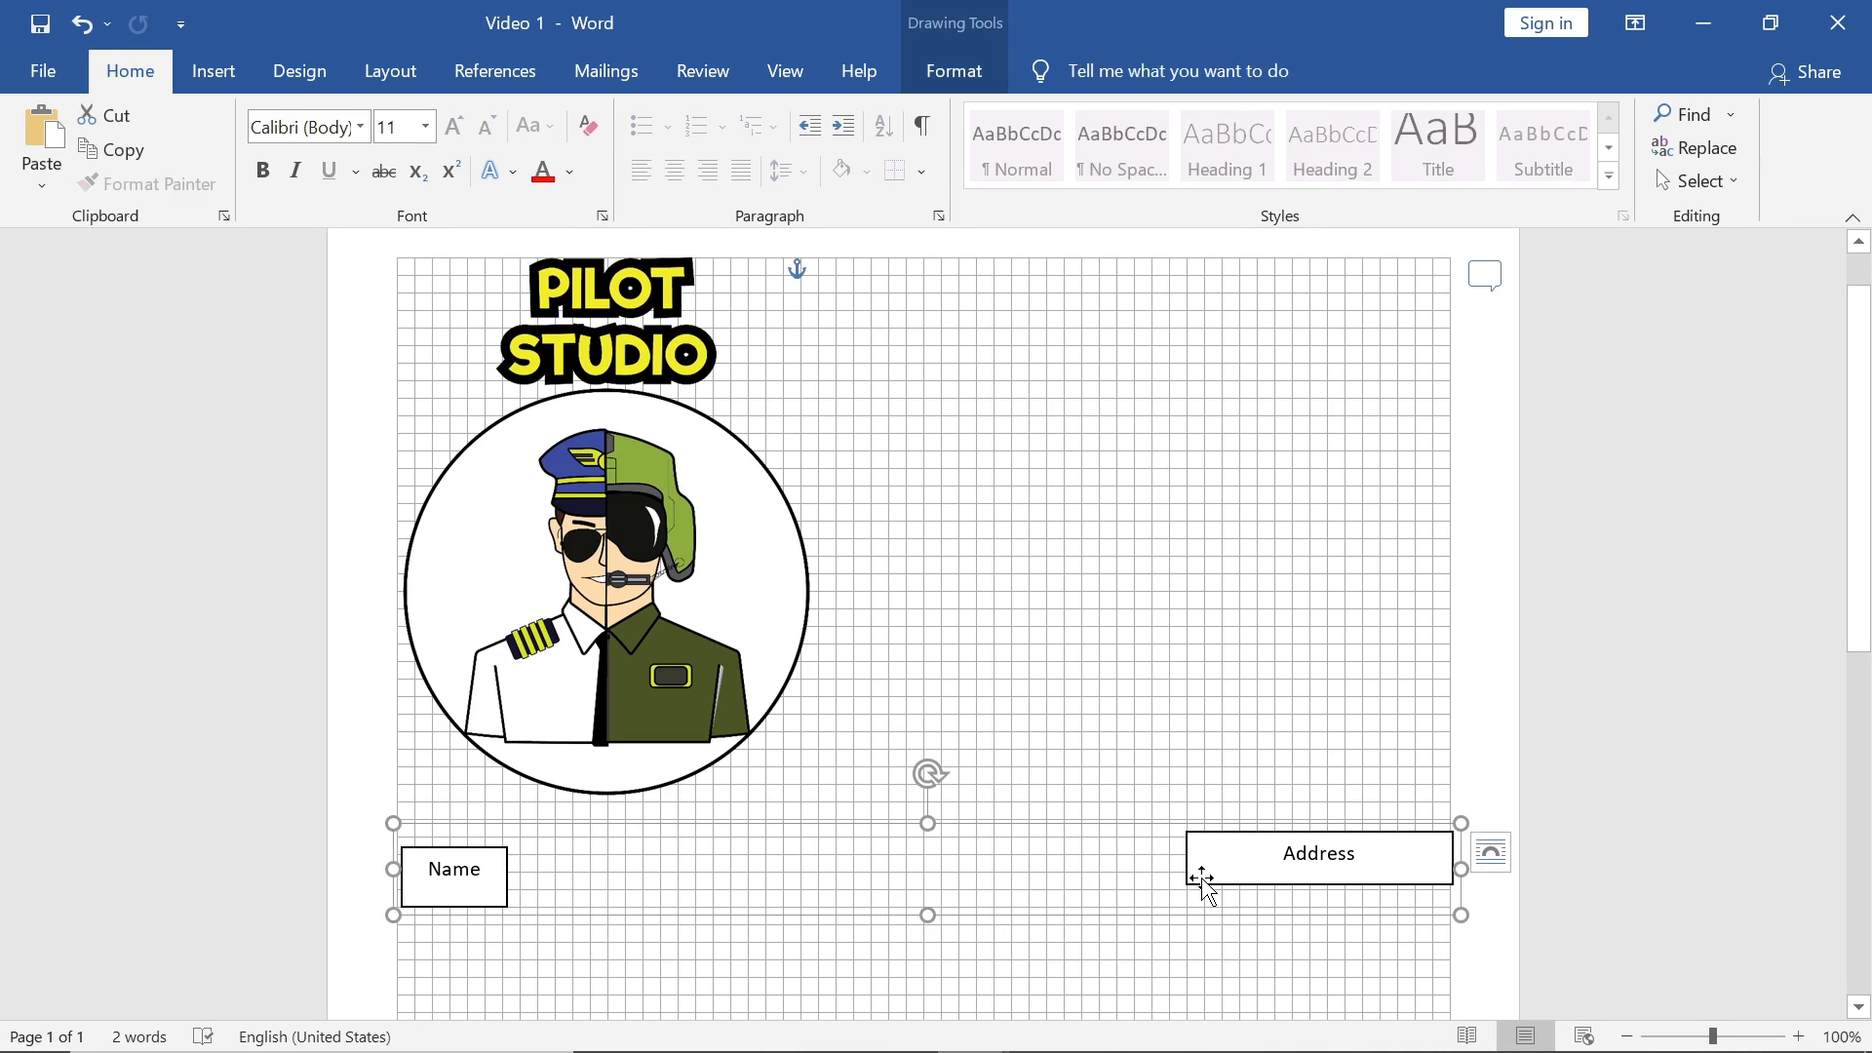
click(949, 57)
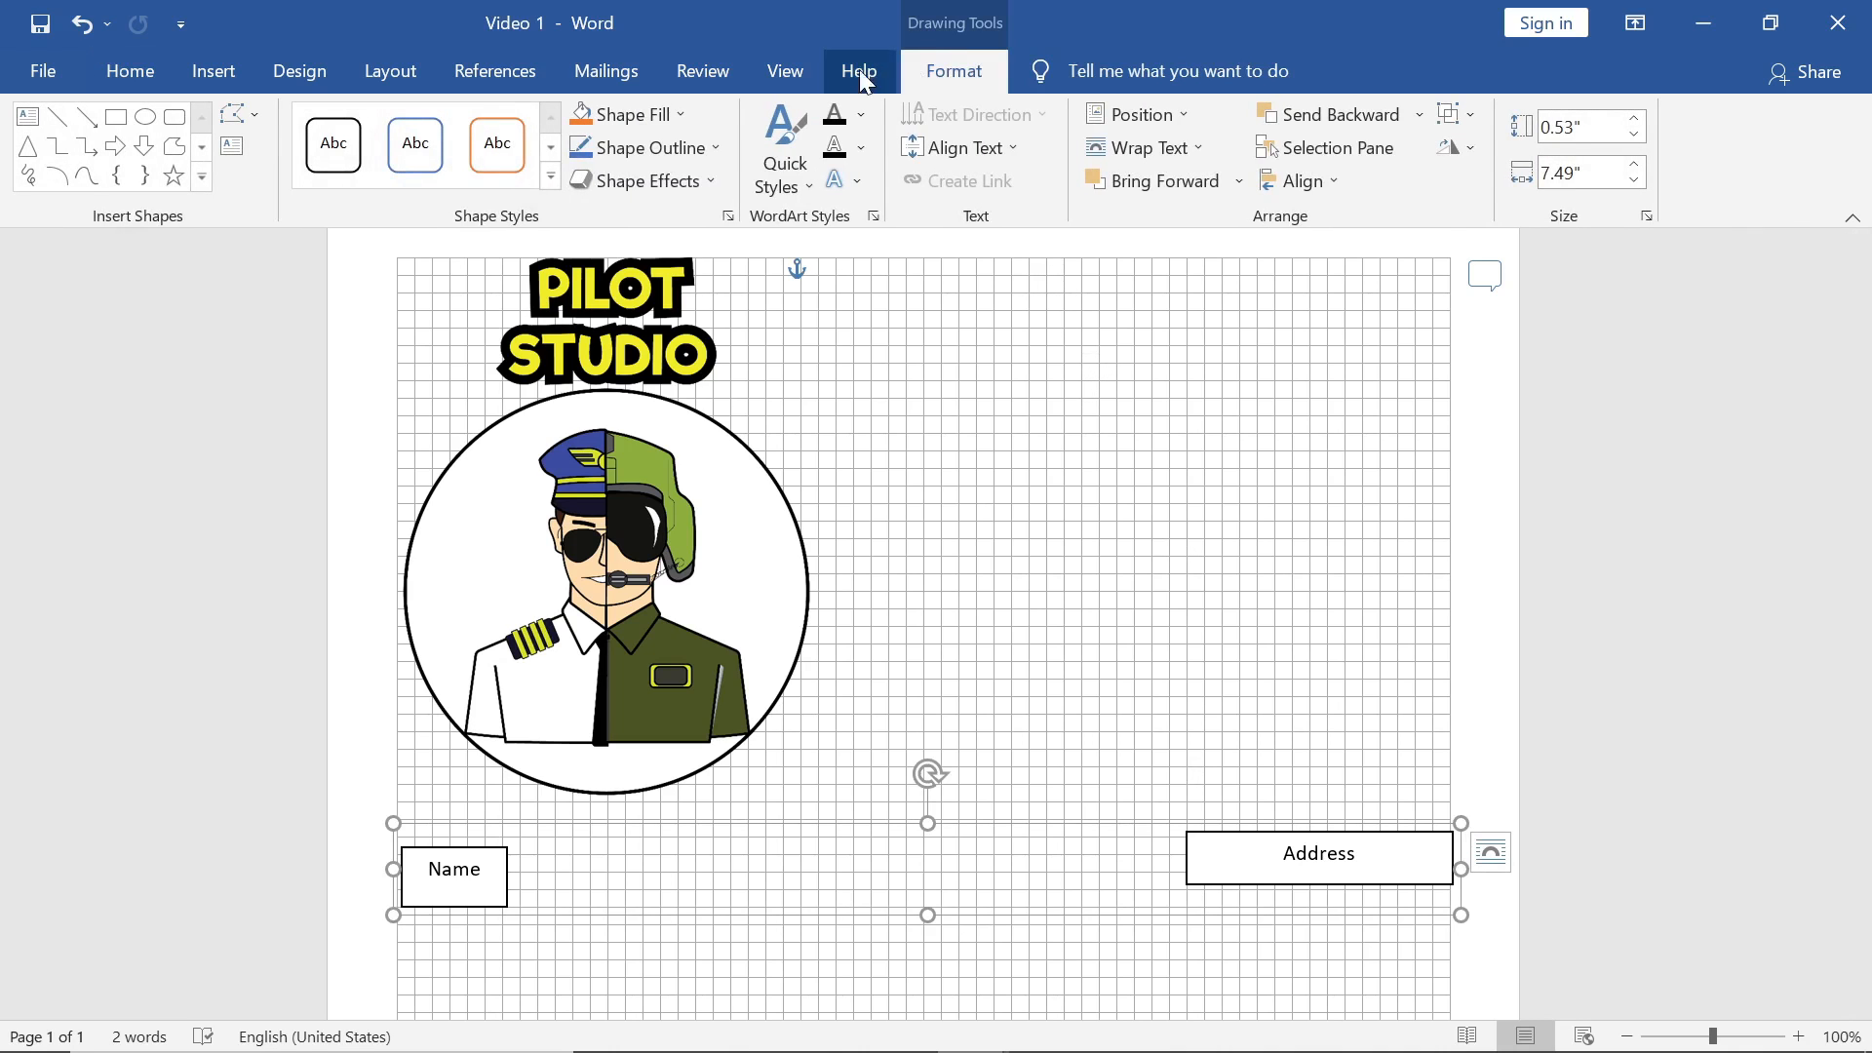
Step: Set the label group to No Fill and No Outline
click(671, 109)
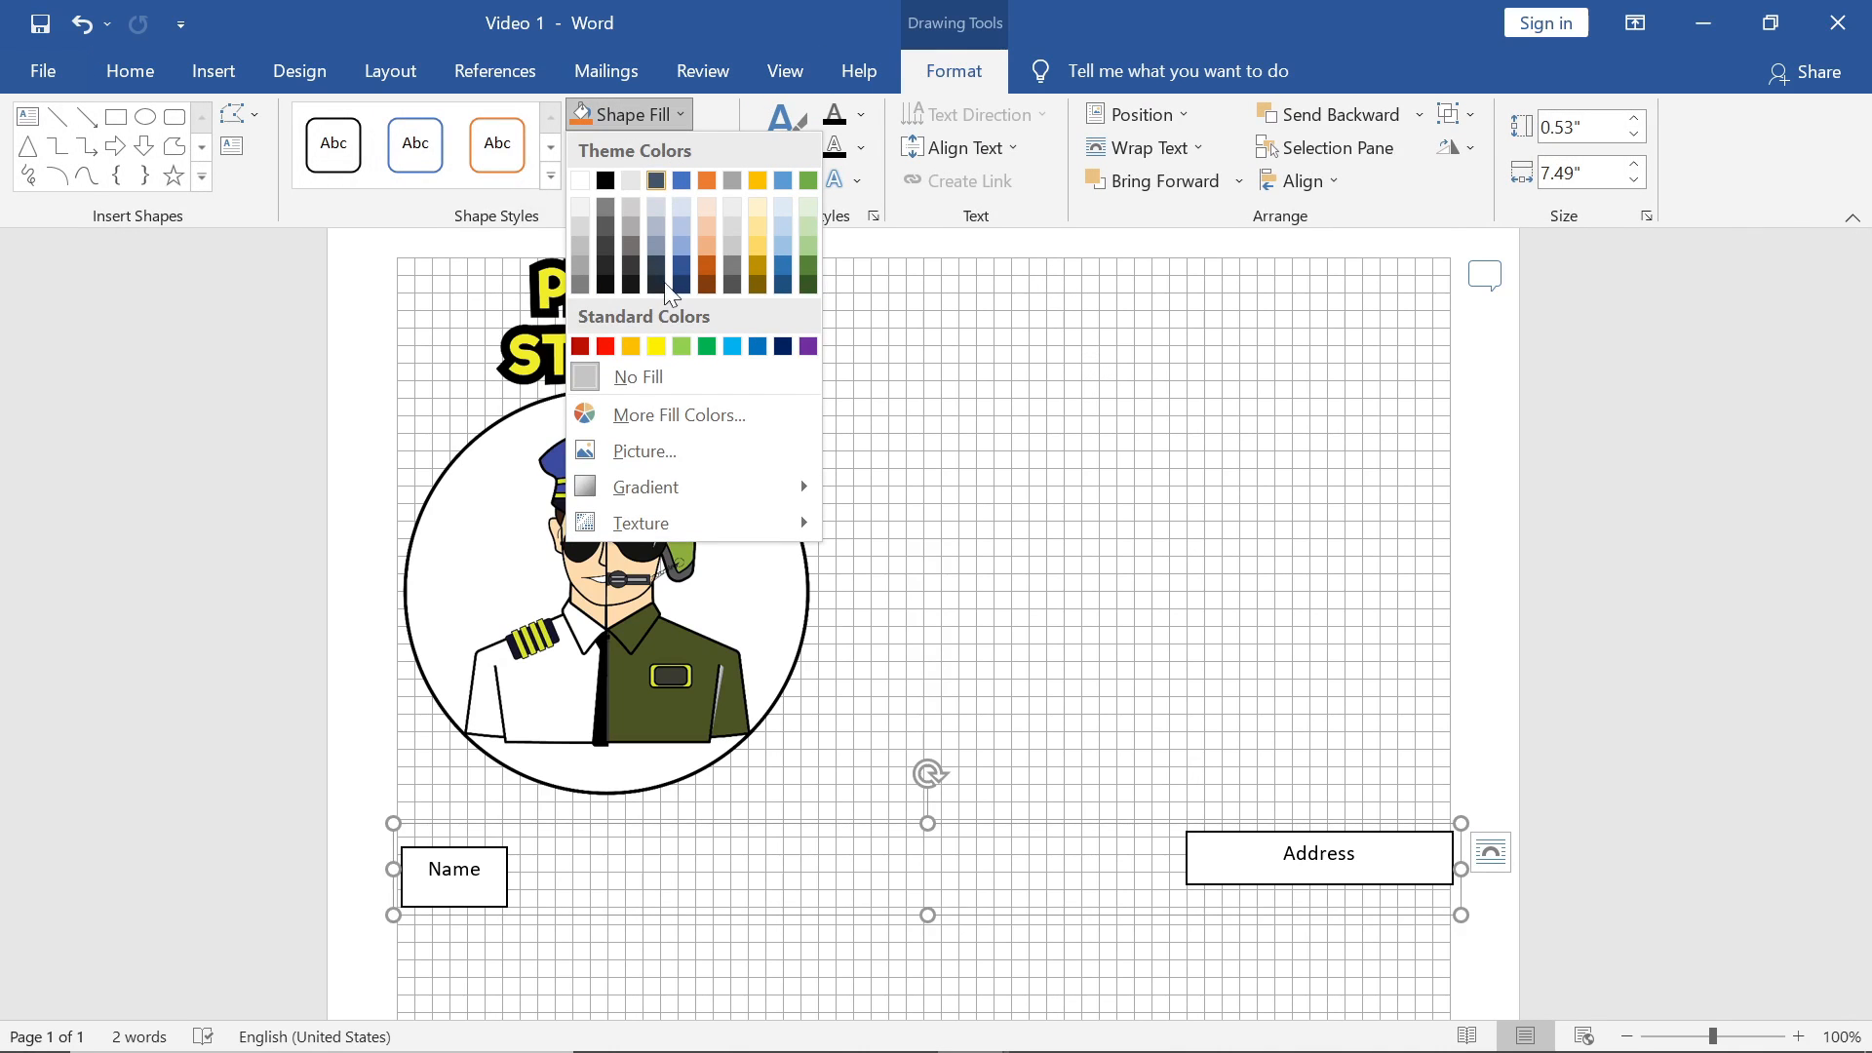
click(665, 379)
click(650, 148)
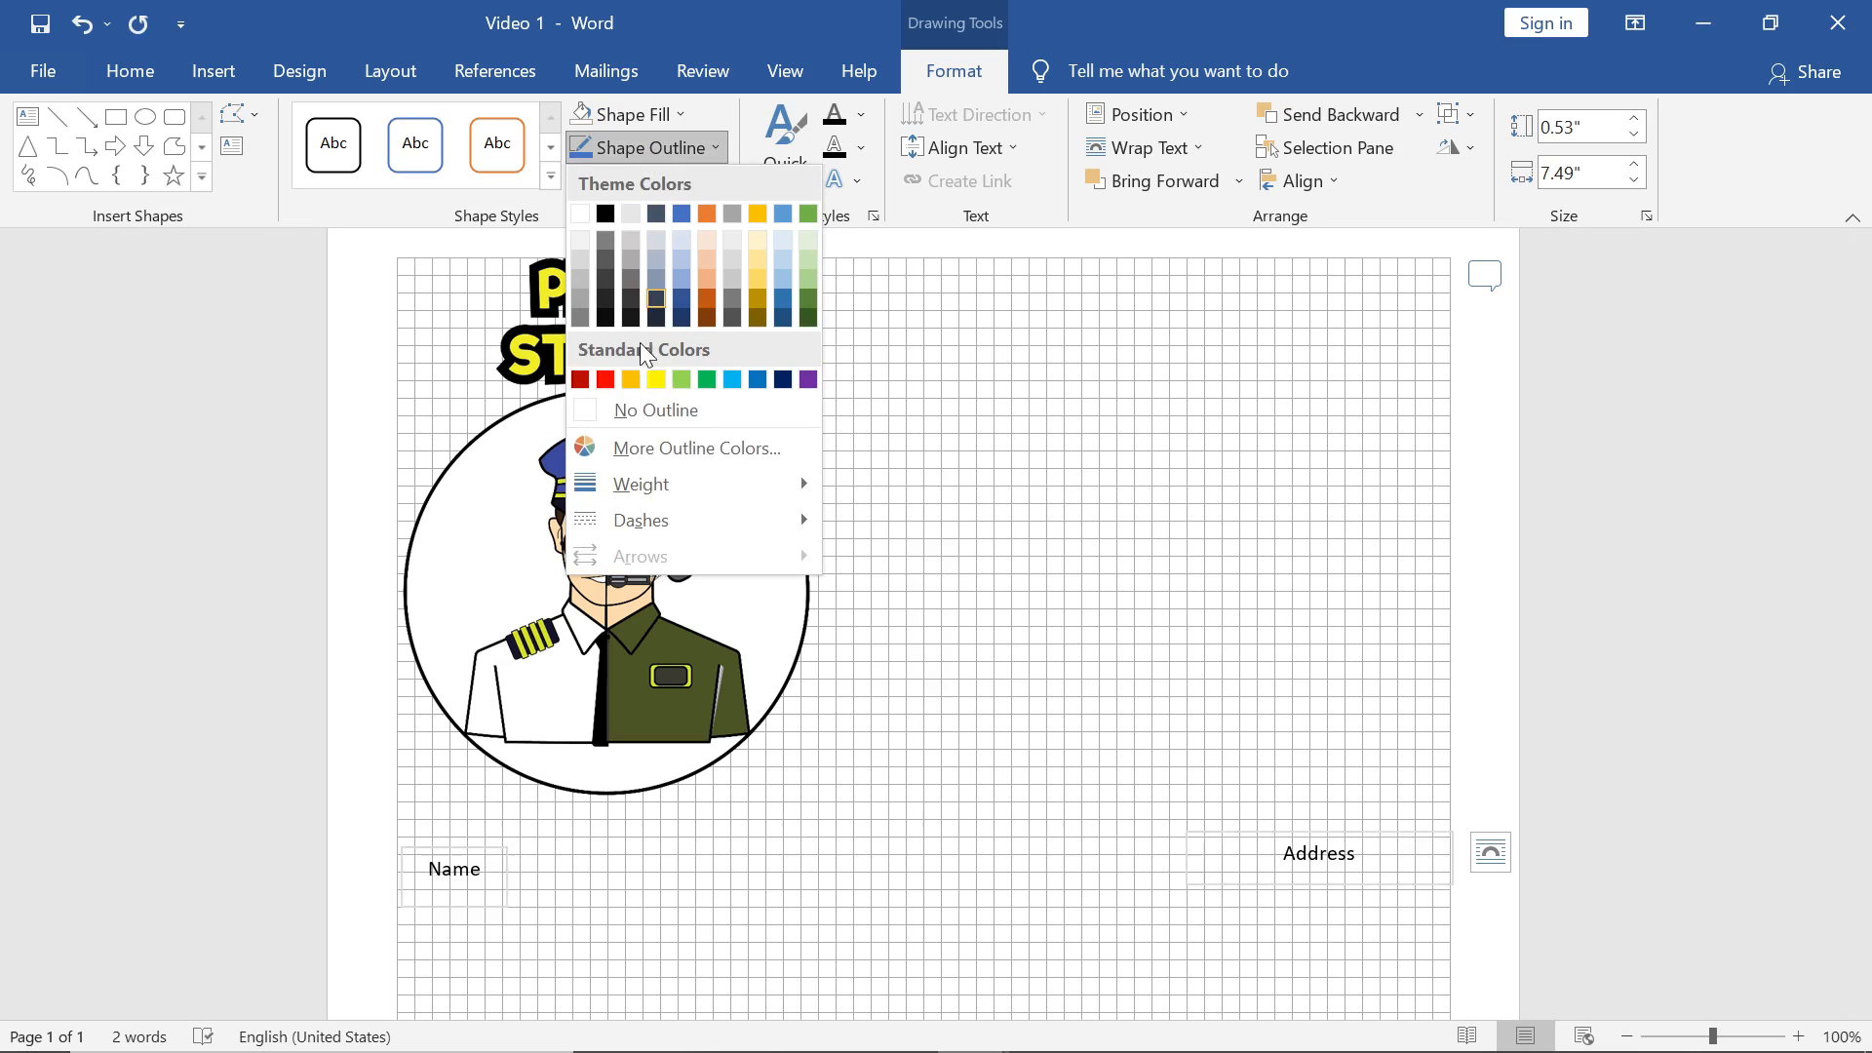
click(629, 410)
click(1297, 607)
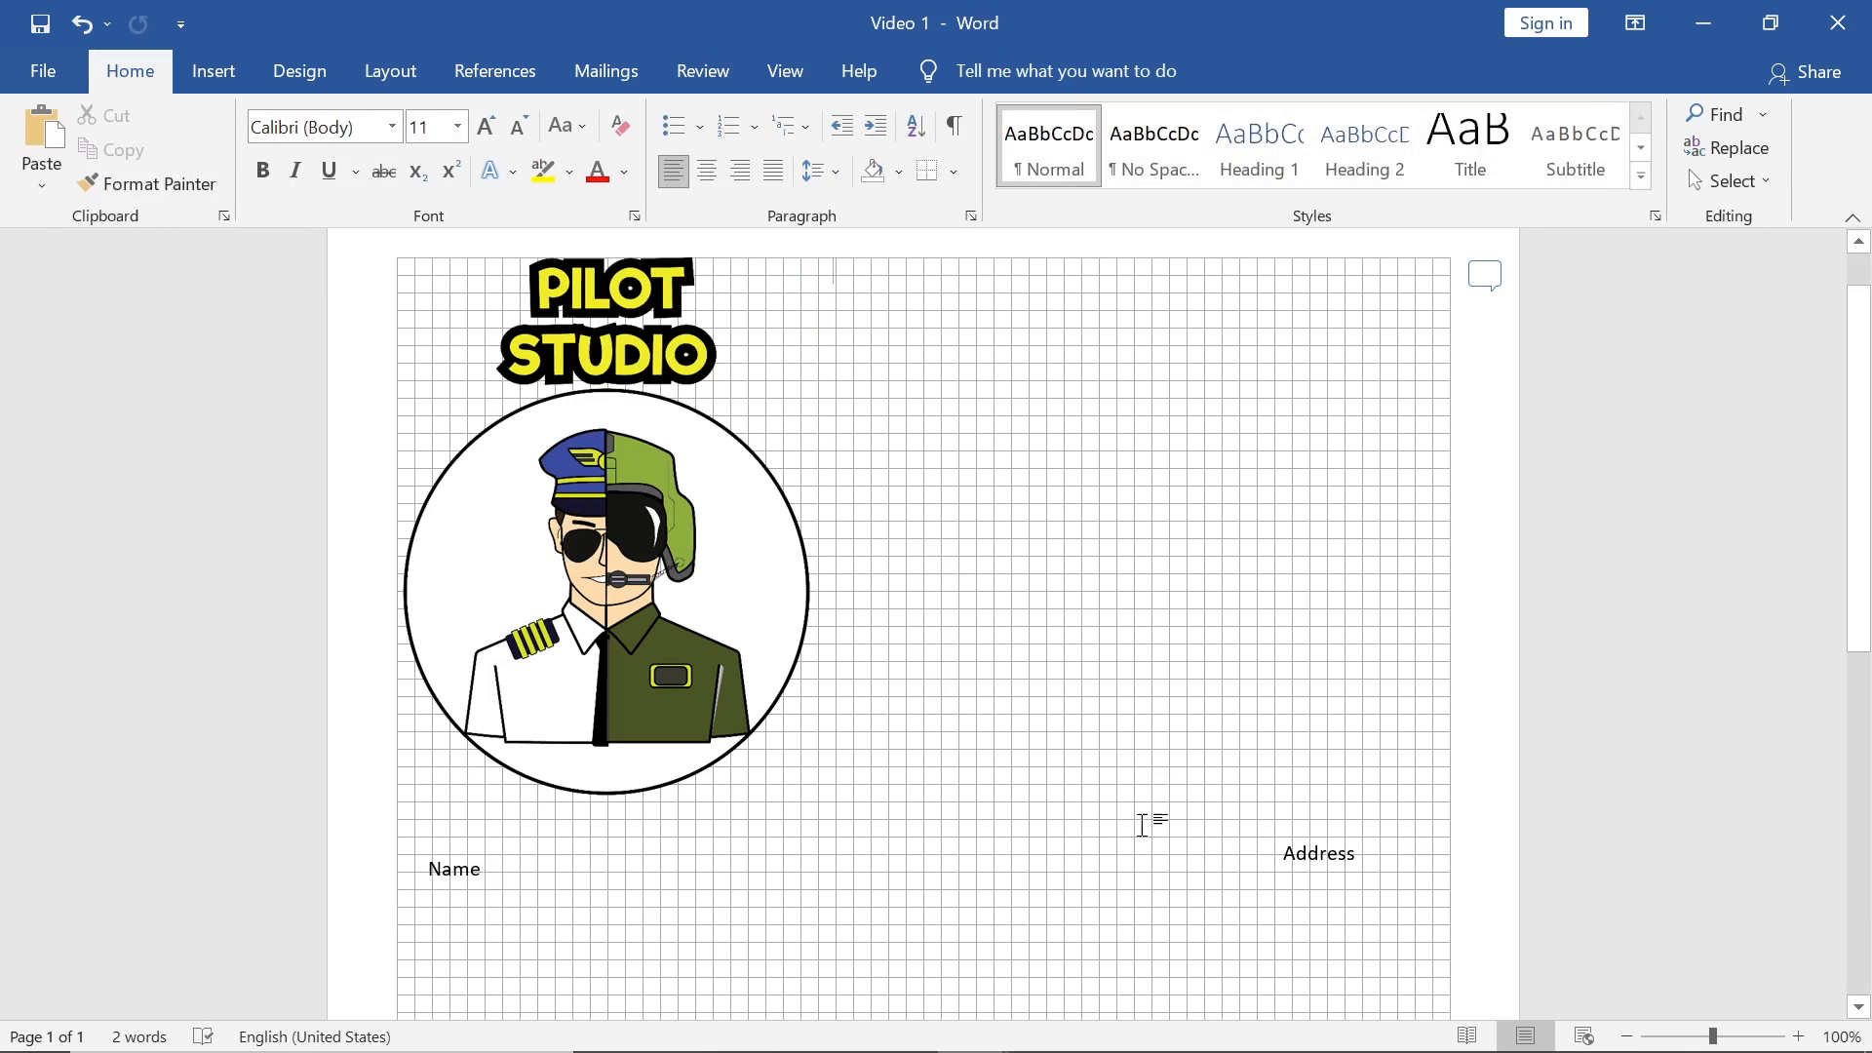
Step: Centre the Name and Address group horizontally with Align Center
click(1285, 866)
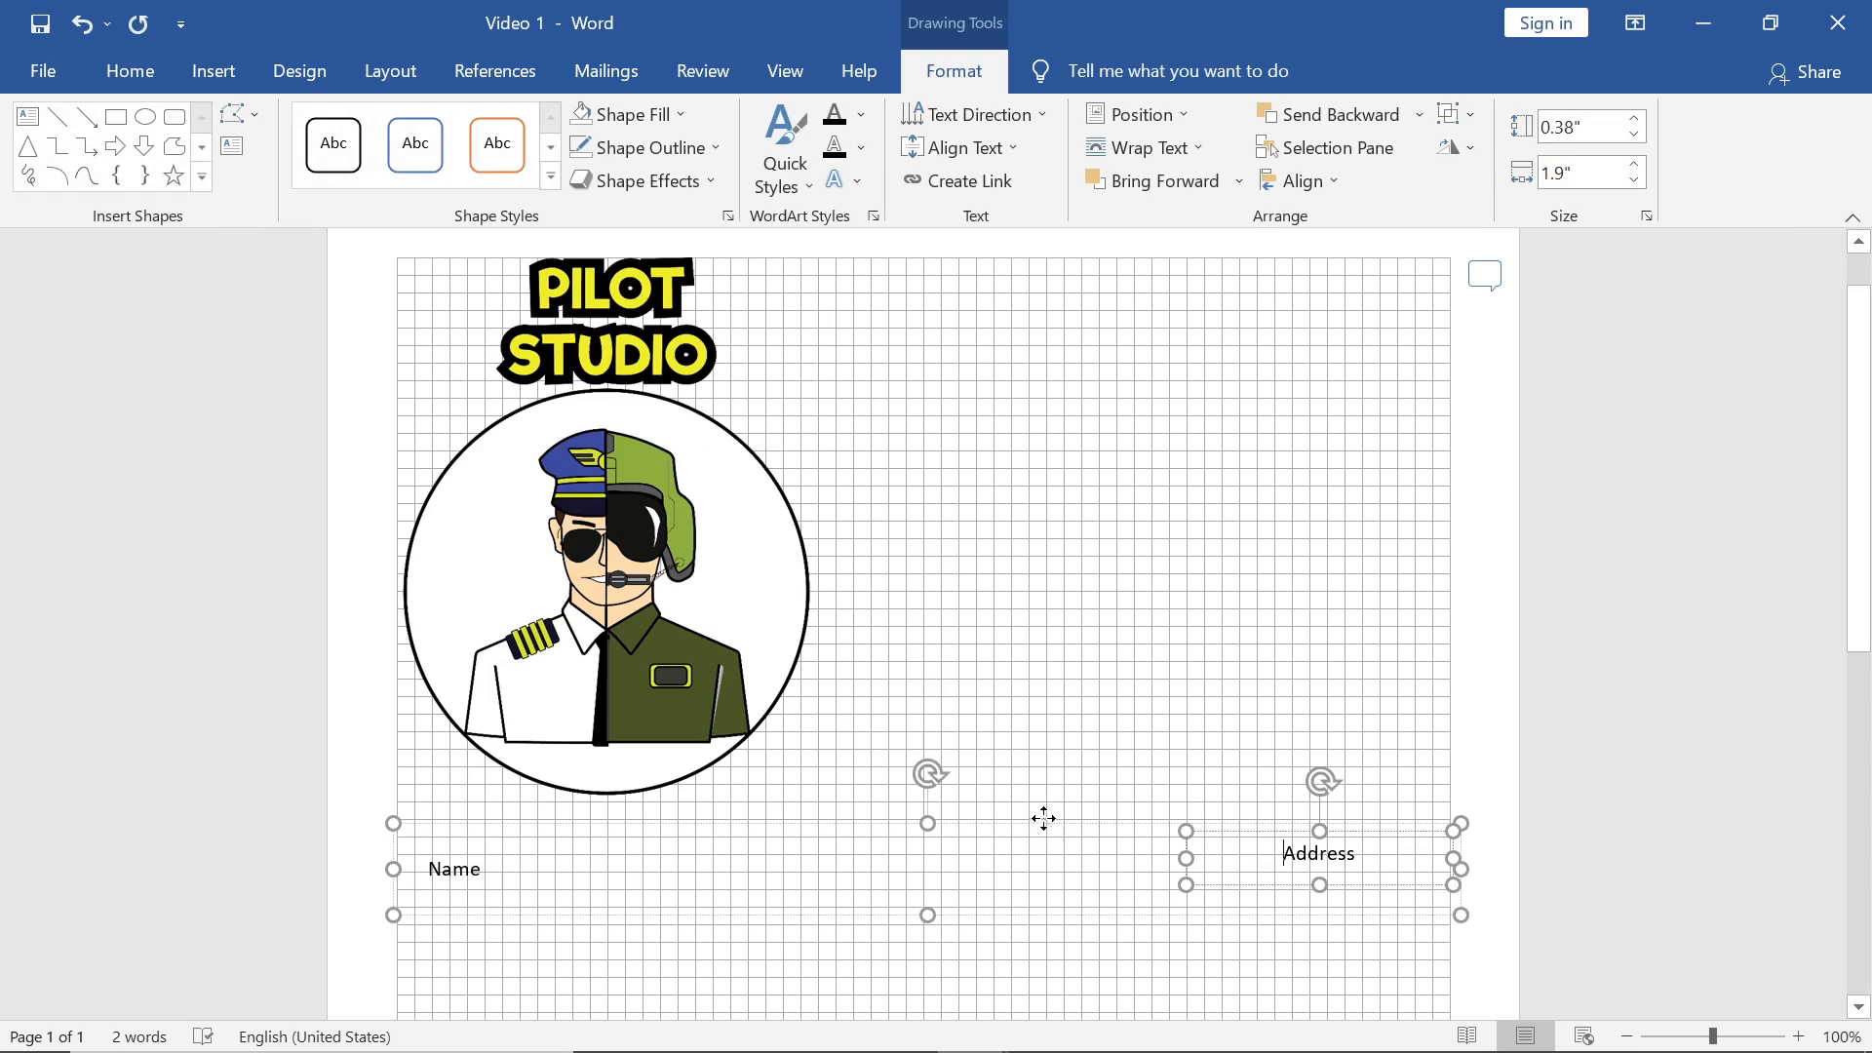
drag(1041, 817, 1034, 820)
click(1336, 189)
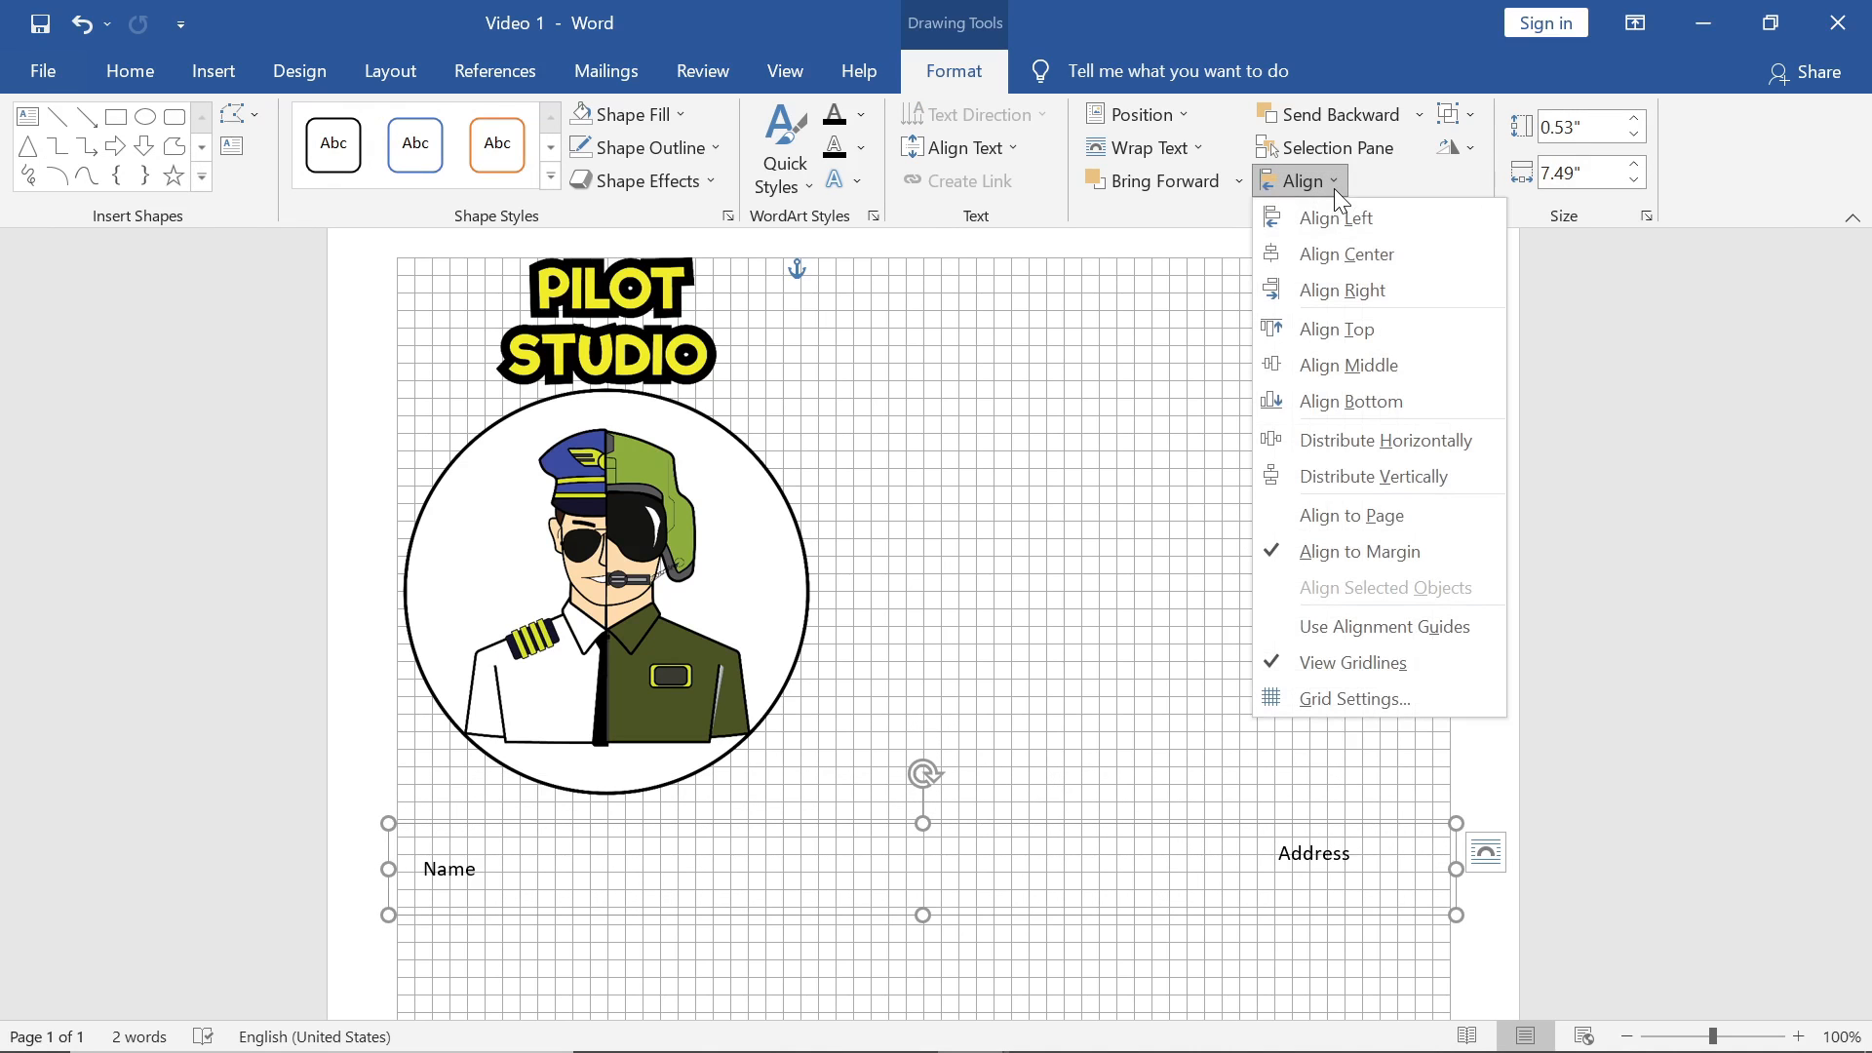
click(1351, 259)
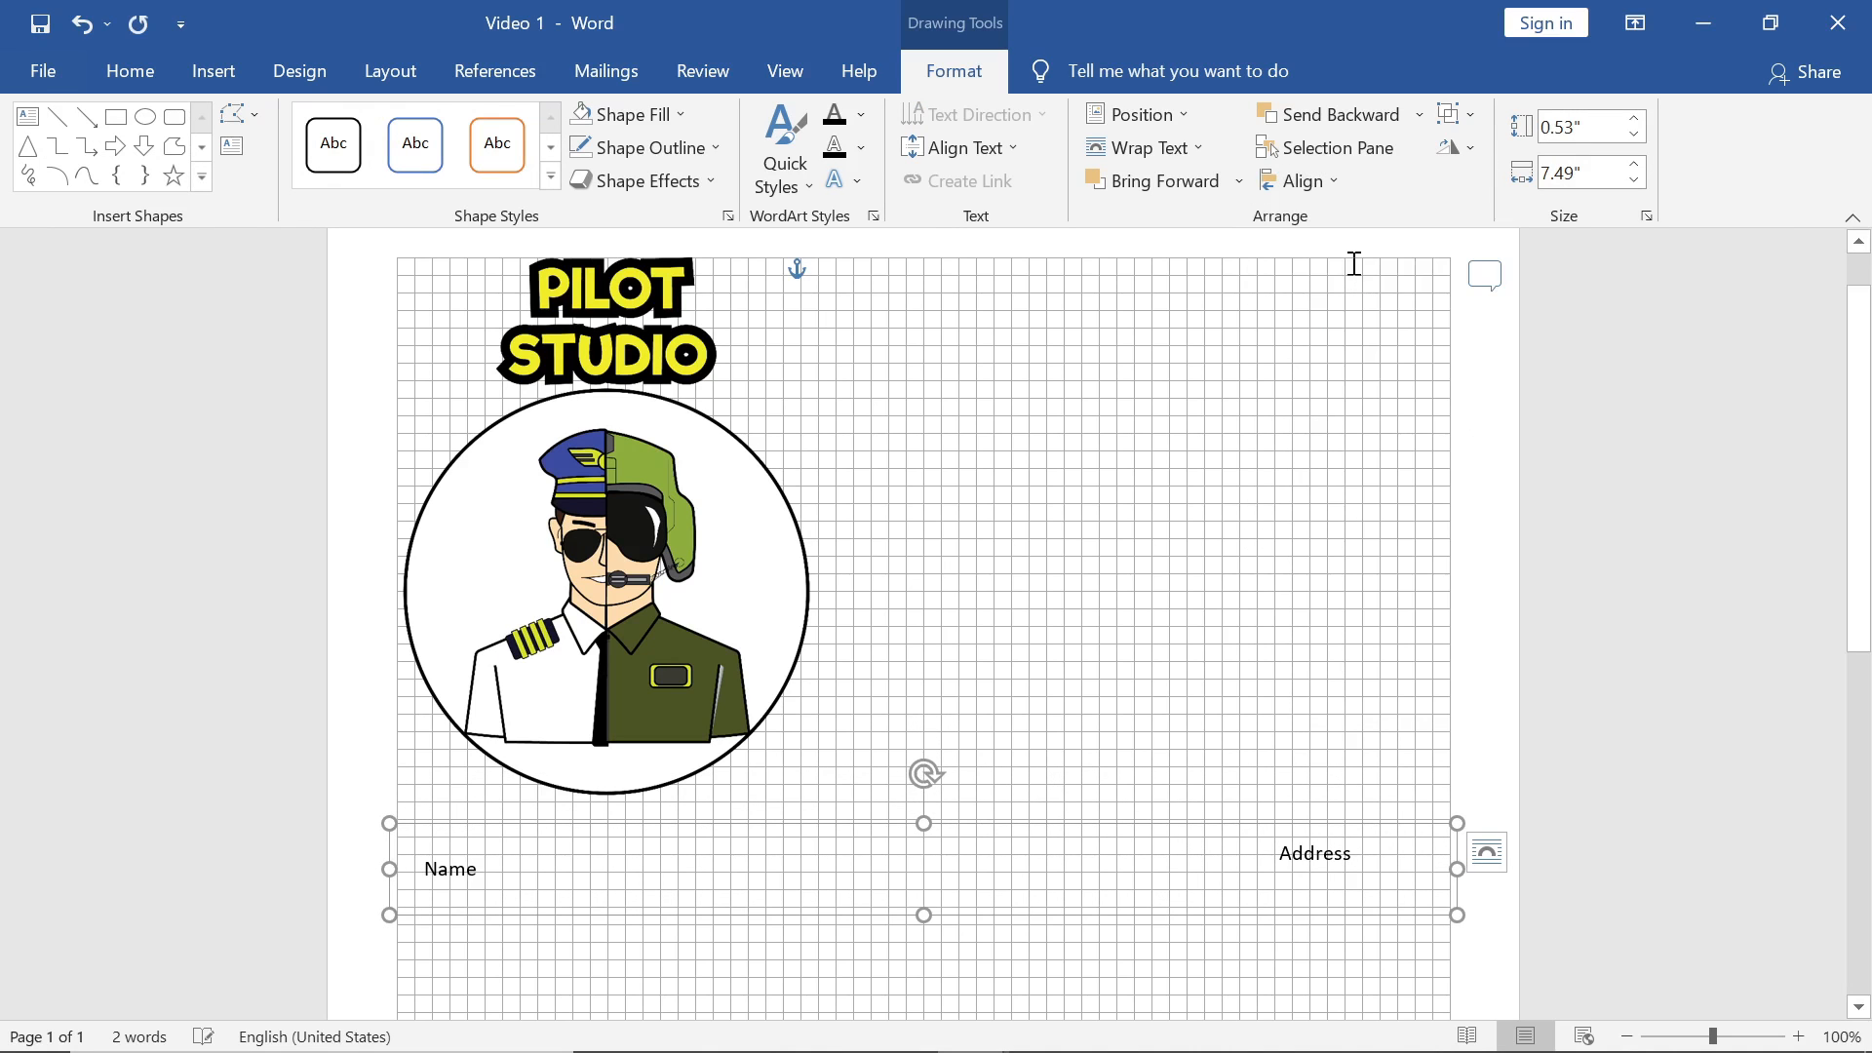
click(711, 509)
click(944, 68)
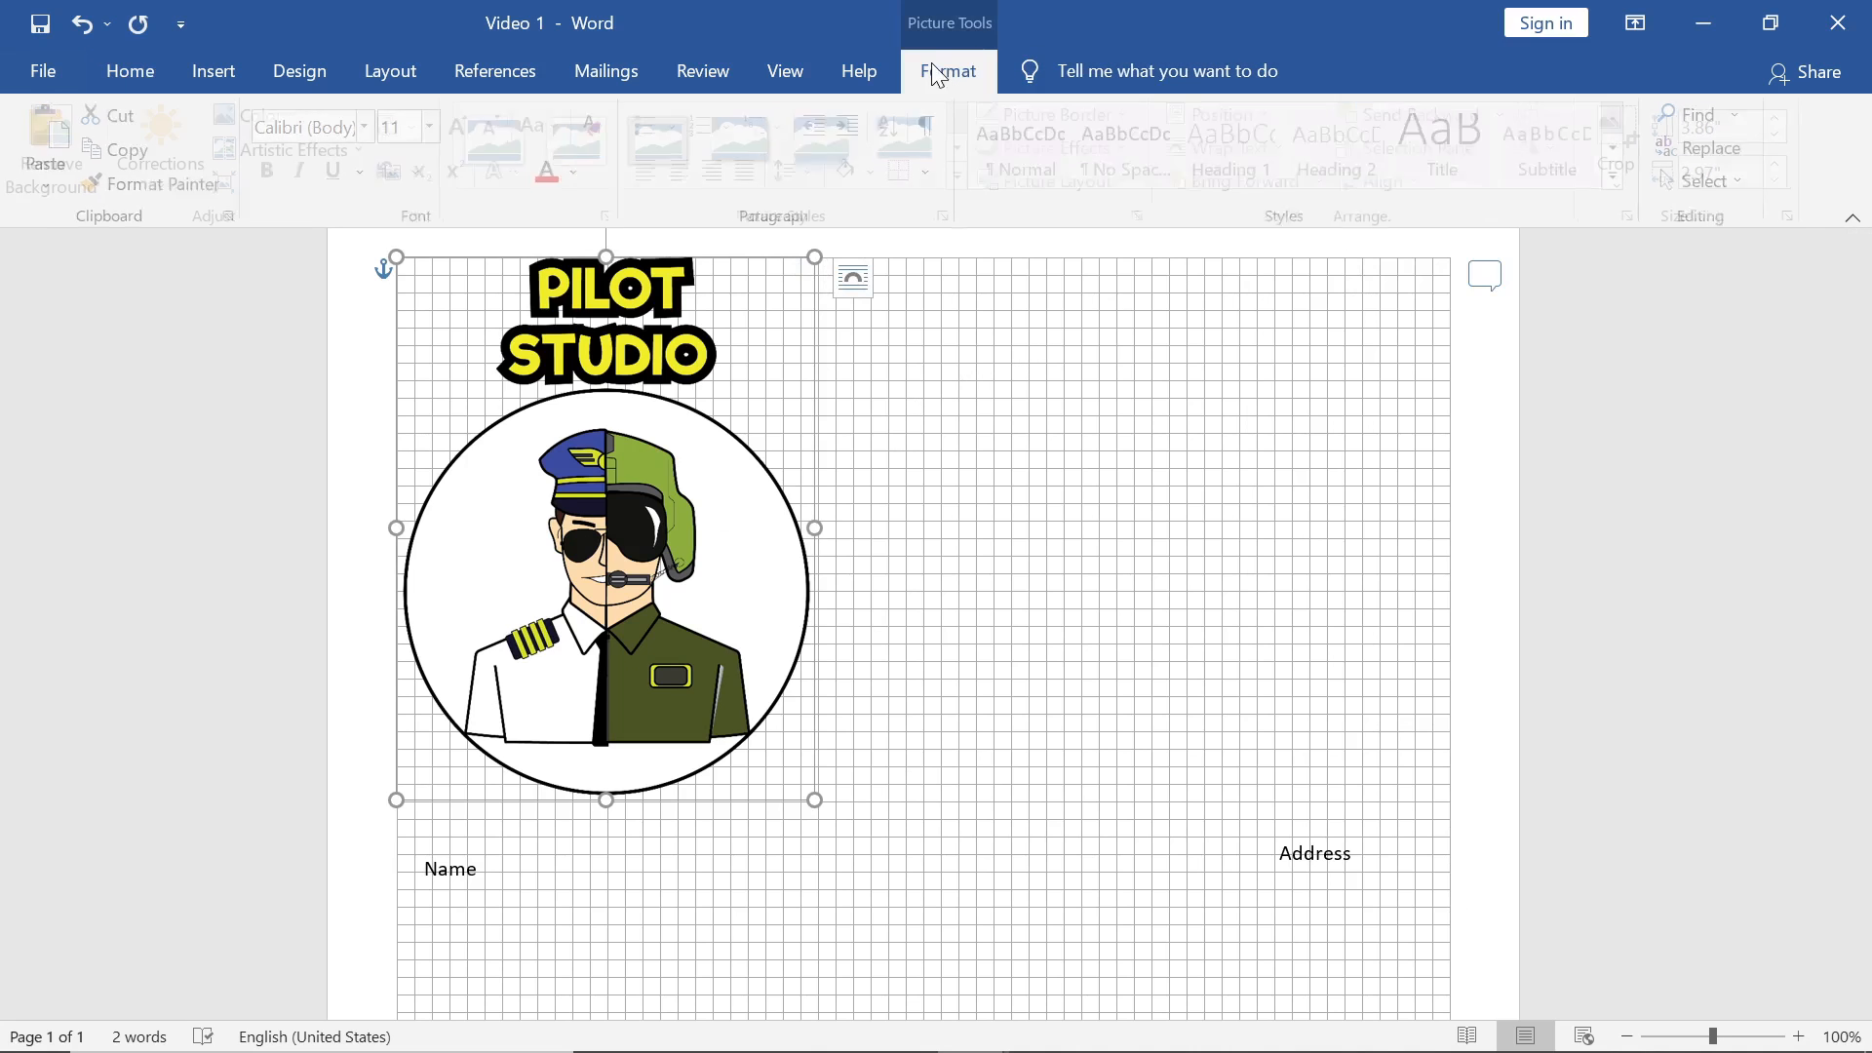
Step: Centre the pilot picture horizontally on the page with Align Center, then deselect it
click(1383, 180)
click(1386, 245)
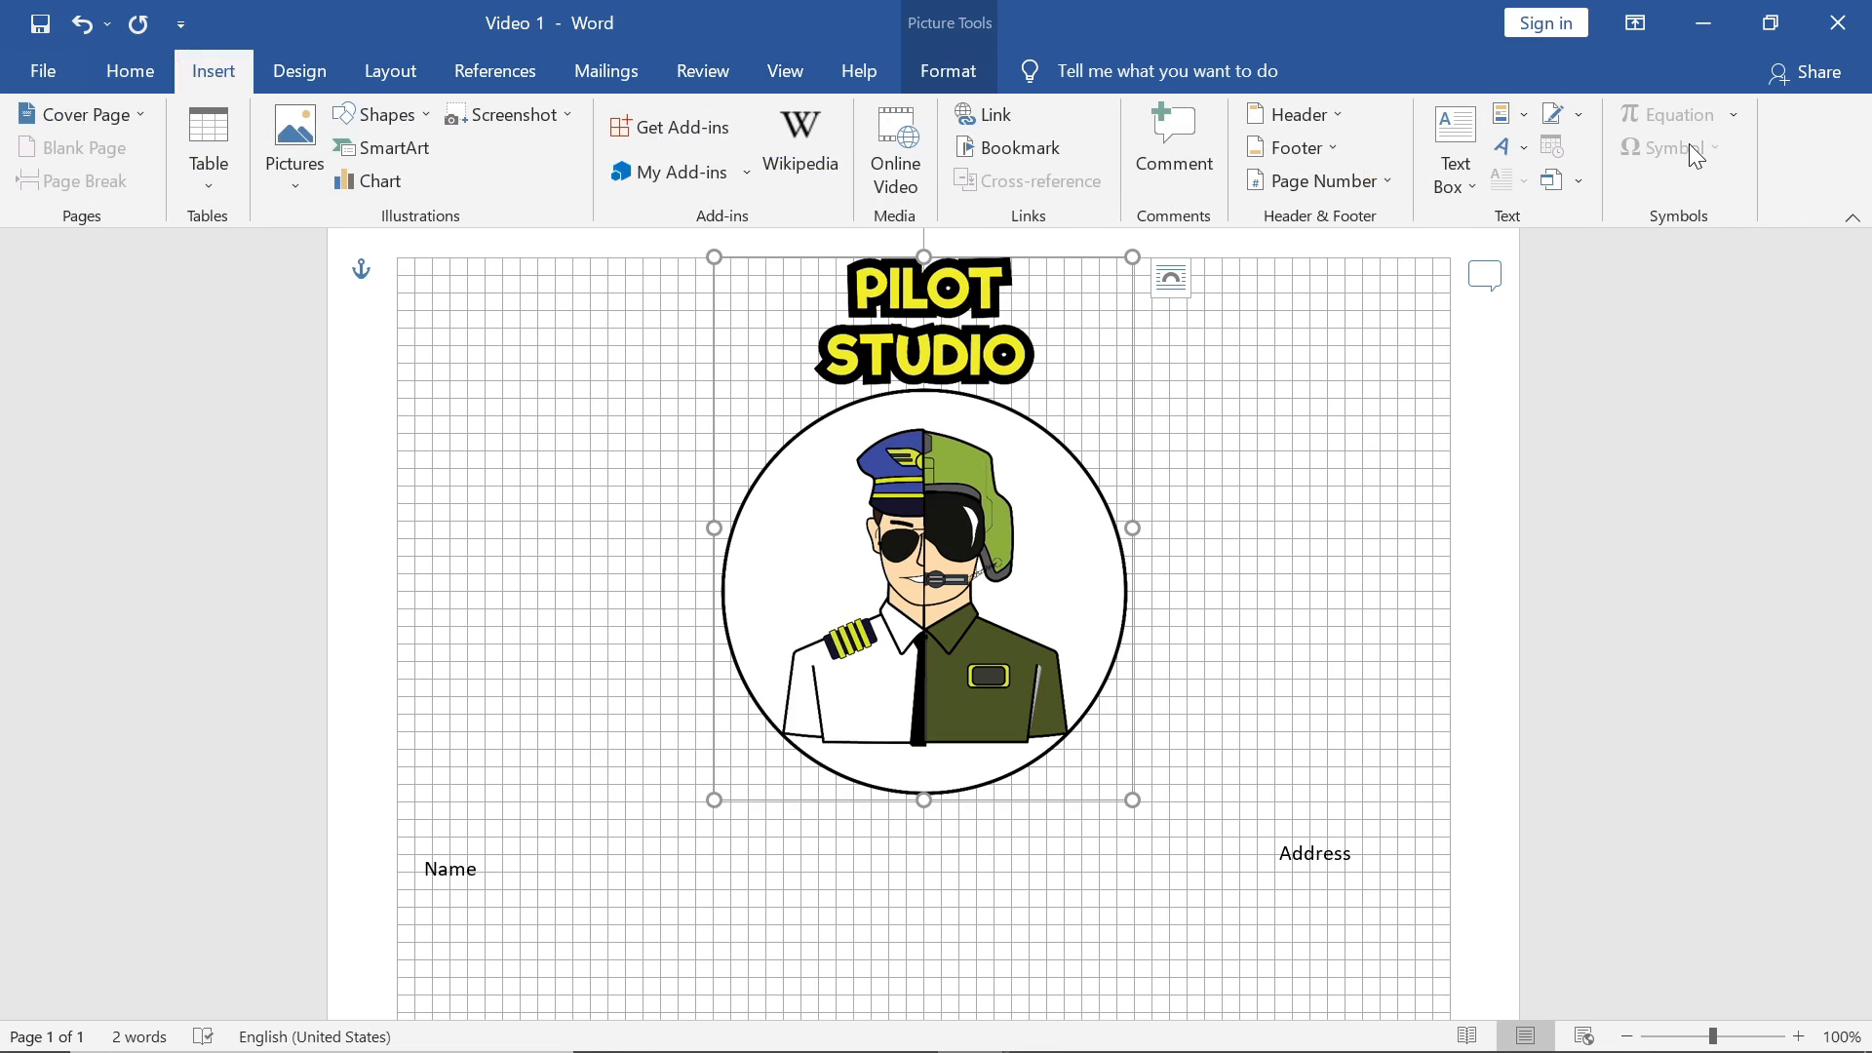
click(1444, 468)
click(1699, 153)
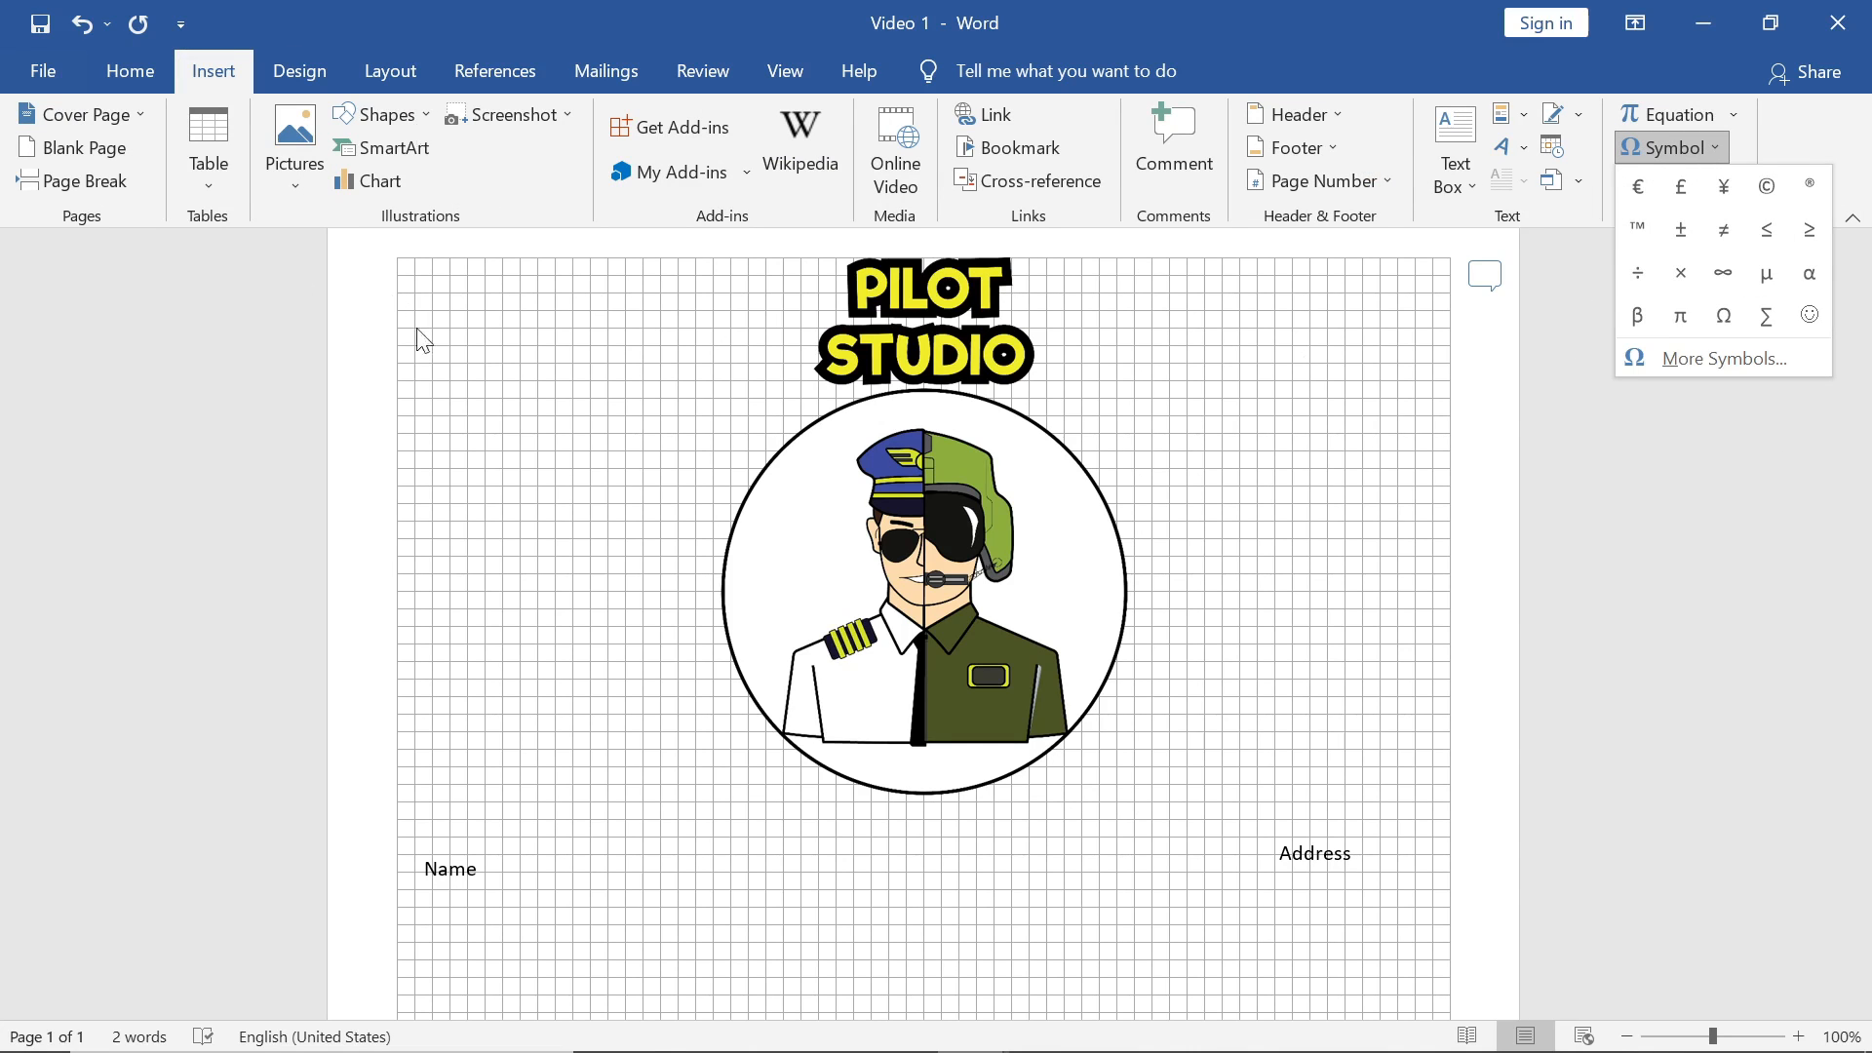
click(558, 404)
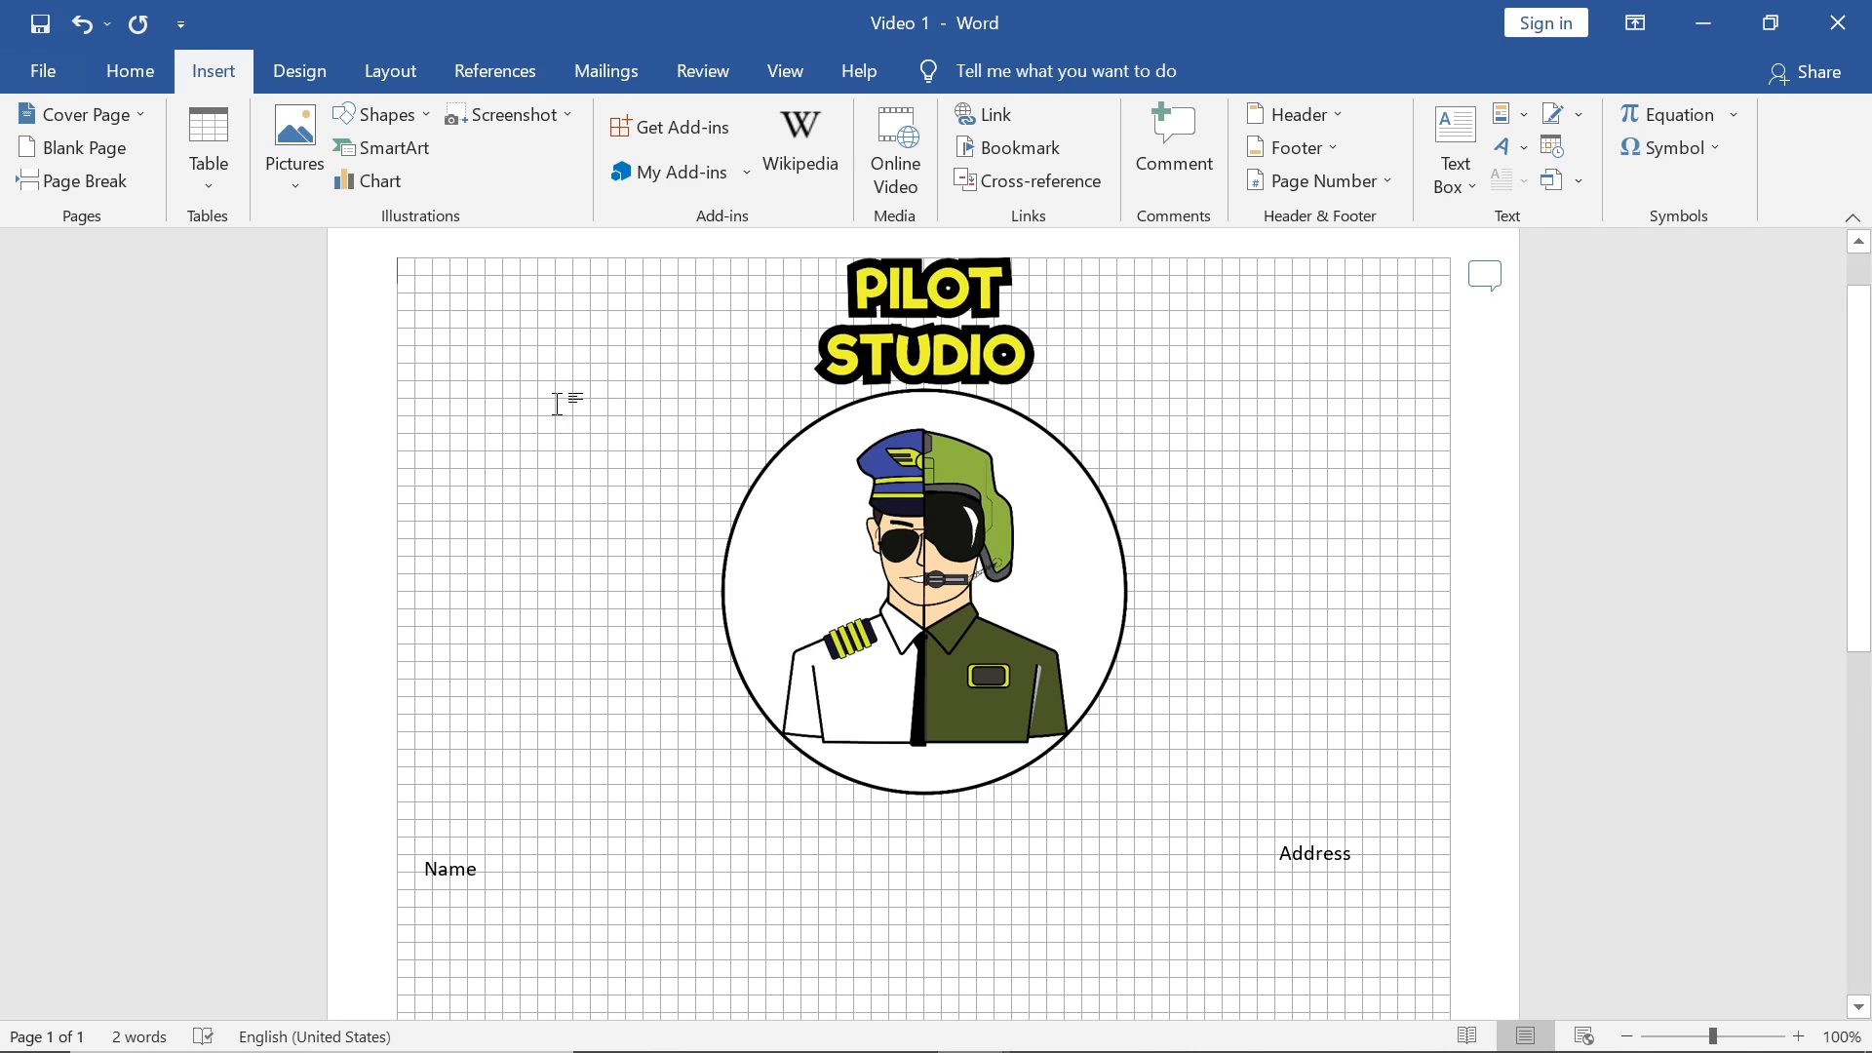